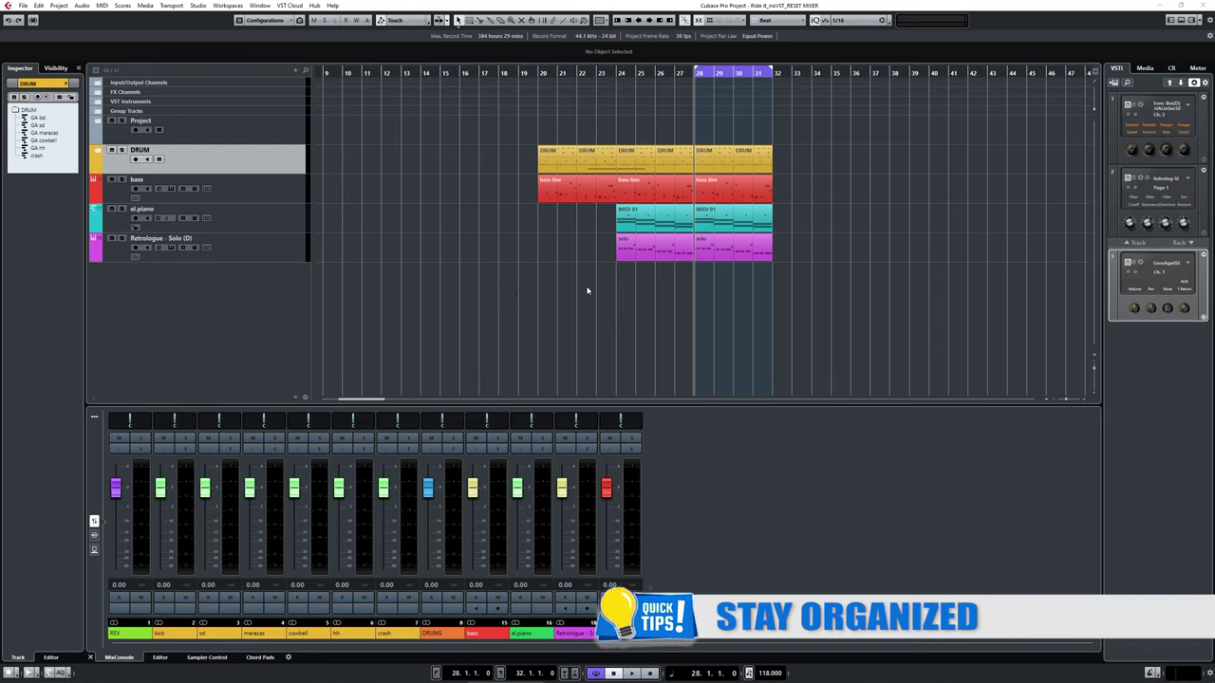
Step: Expand the DRUM folder, select the GA bd, sd, maracas, cowbell and hh tracks, then collapse it
left_click(99, 152)
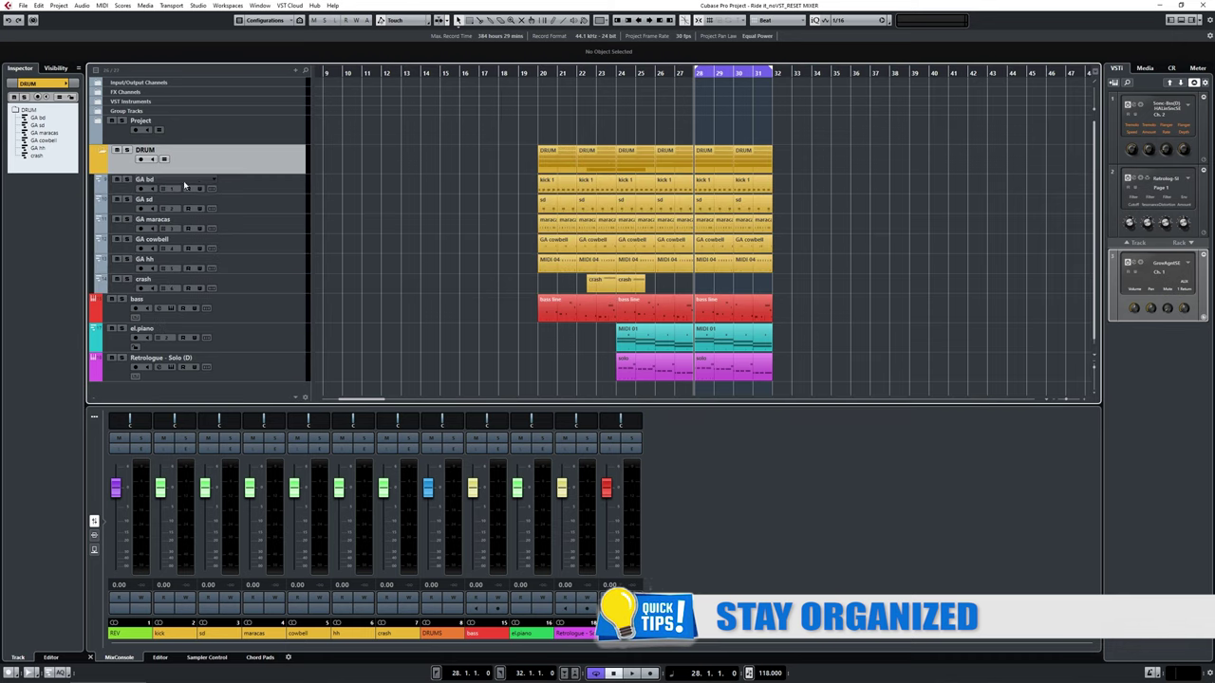
left_click(248, 193)
left_click(249, 203)
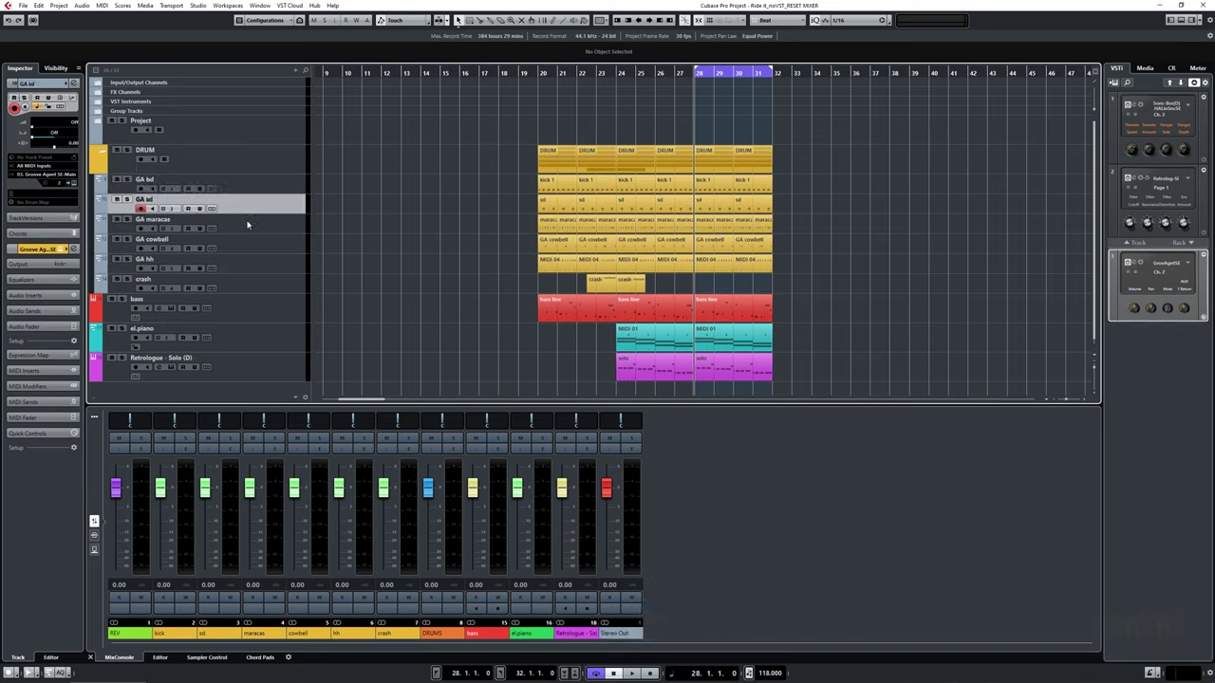
left_click(249, 226)
left_click(246, 247)
left_click(245, 262)
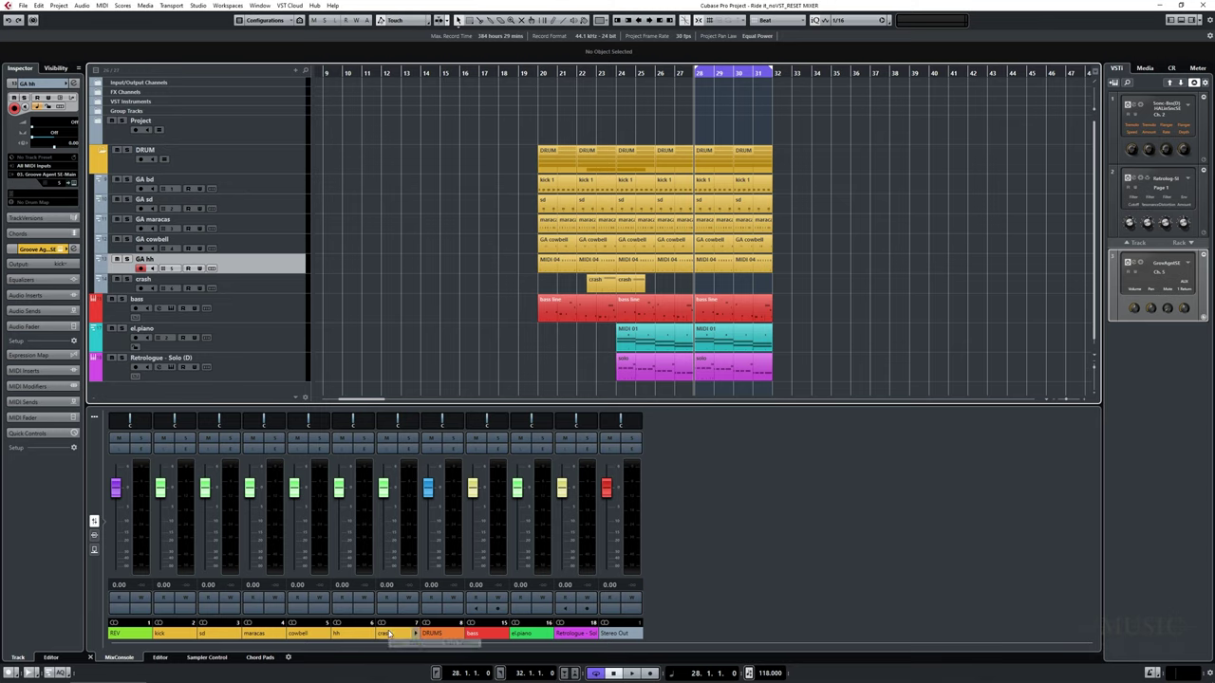
left_click(104, 151)
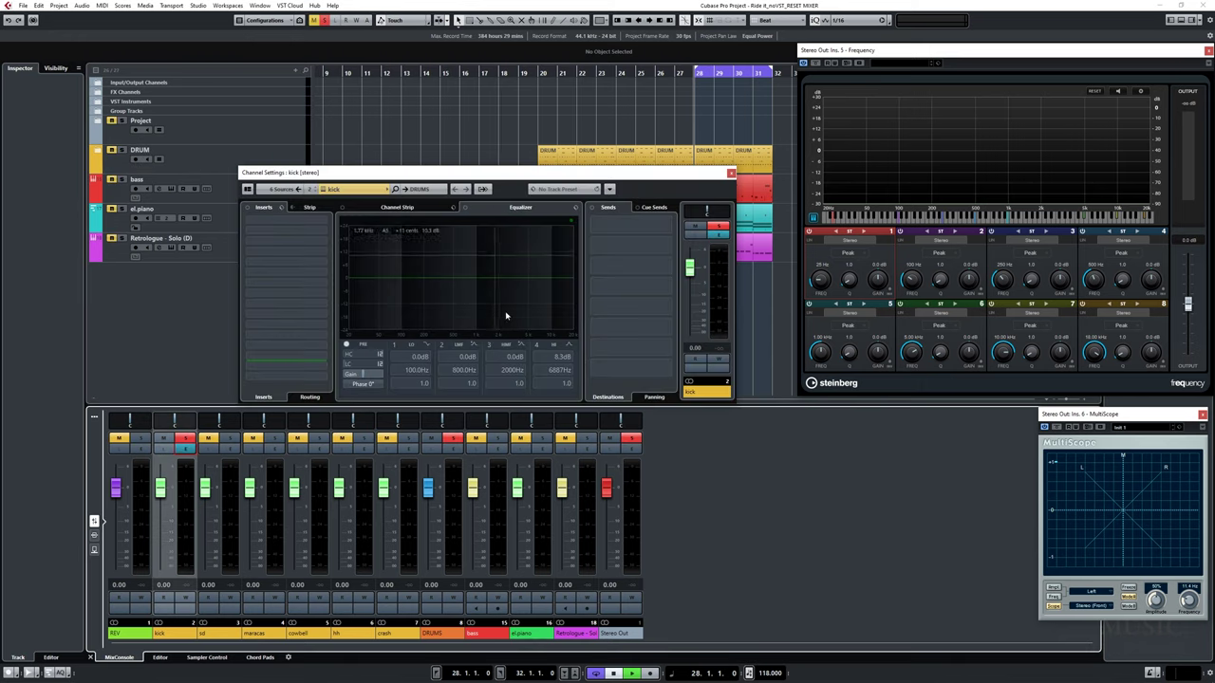
Step: Insert Magneto II on the kick channel and solo its frequency range
left_click(291, 223)
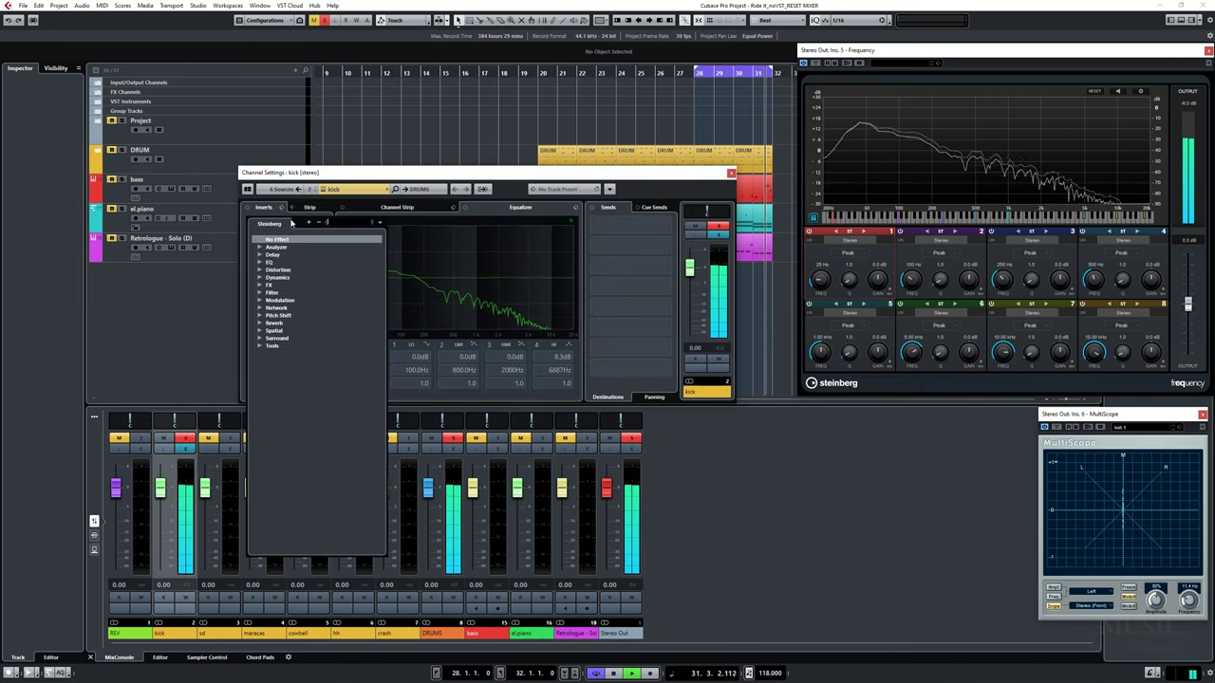
type("magn")
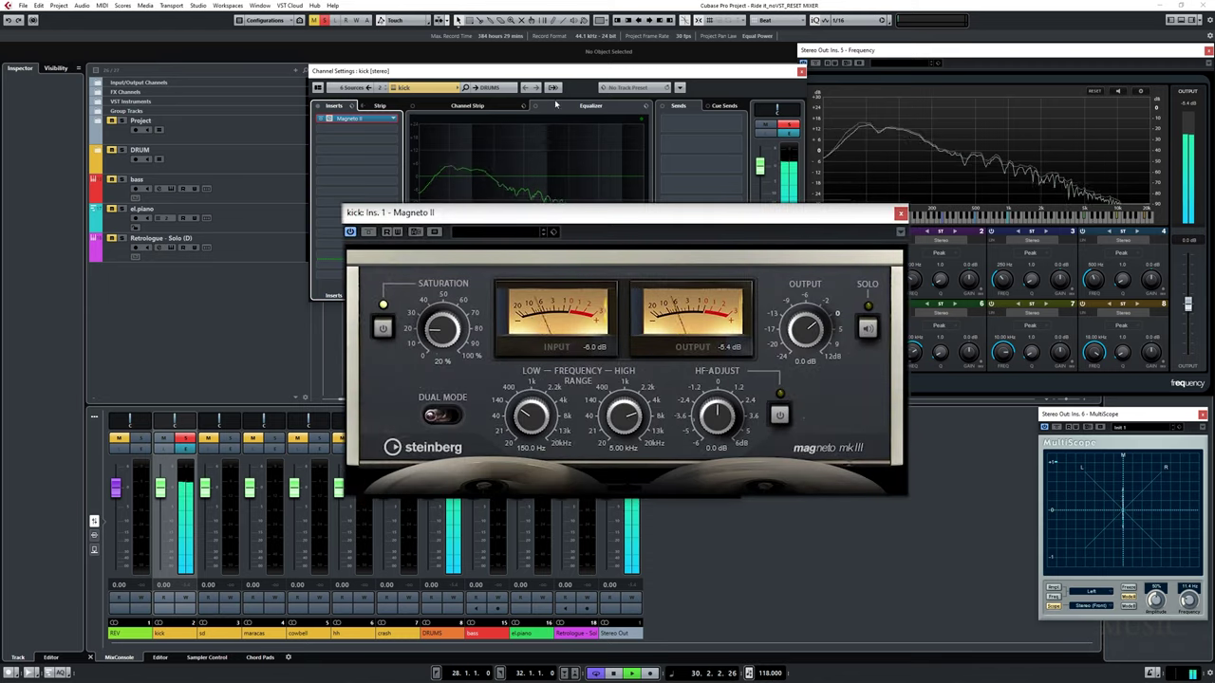
left_click_drag(568, 77, 561, 76)
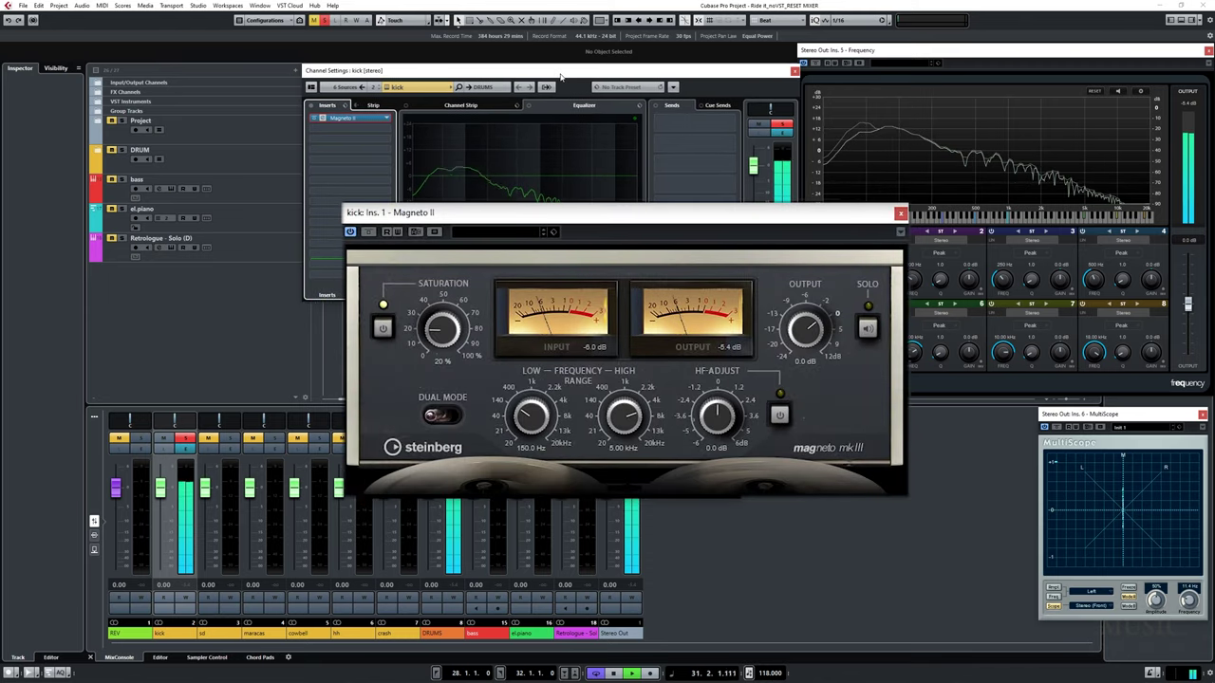
left_click(867, 329)
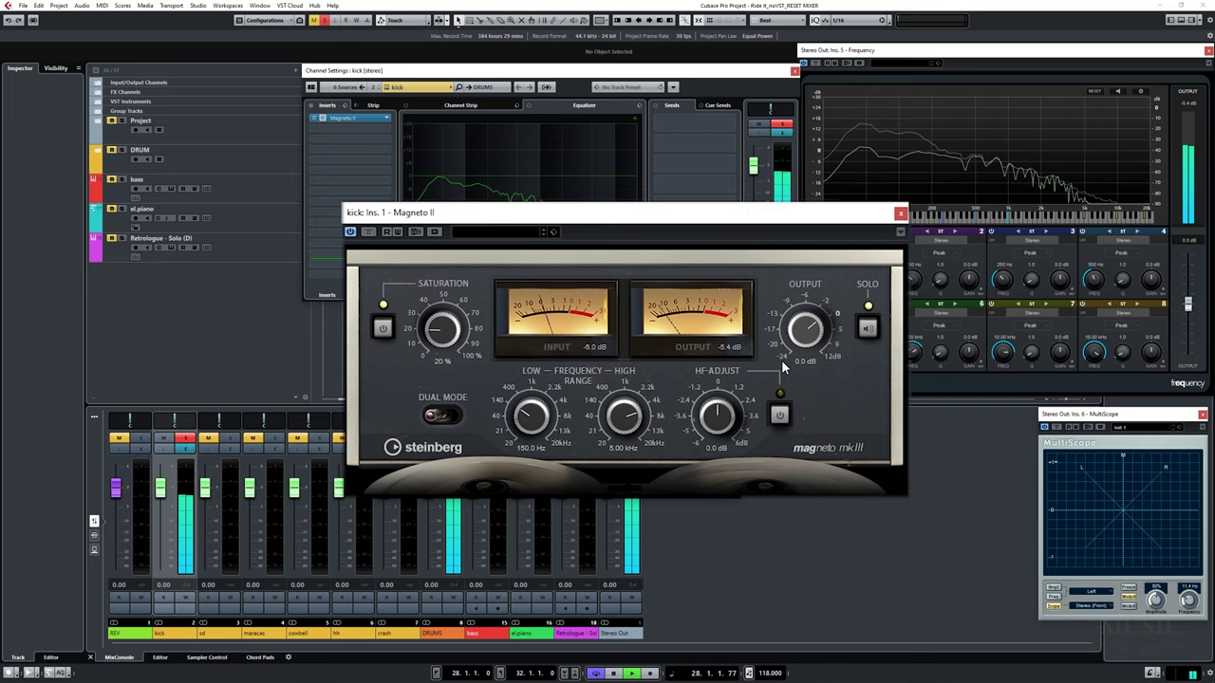
Step: Set Magneto II's range to 70–150 Hz and raise its saturation to 81 %
left_click(529, 447)
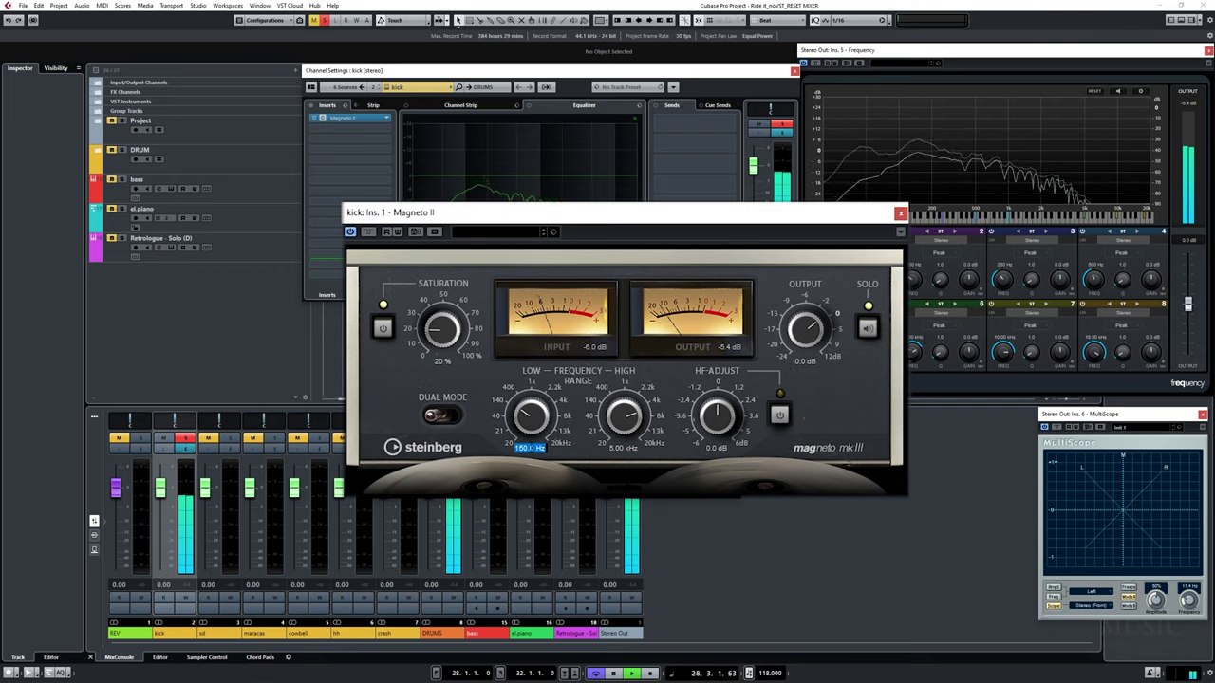
type("70")
key("Return")
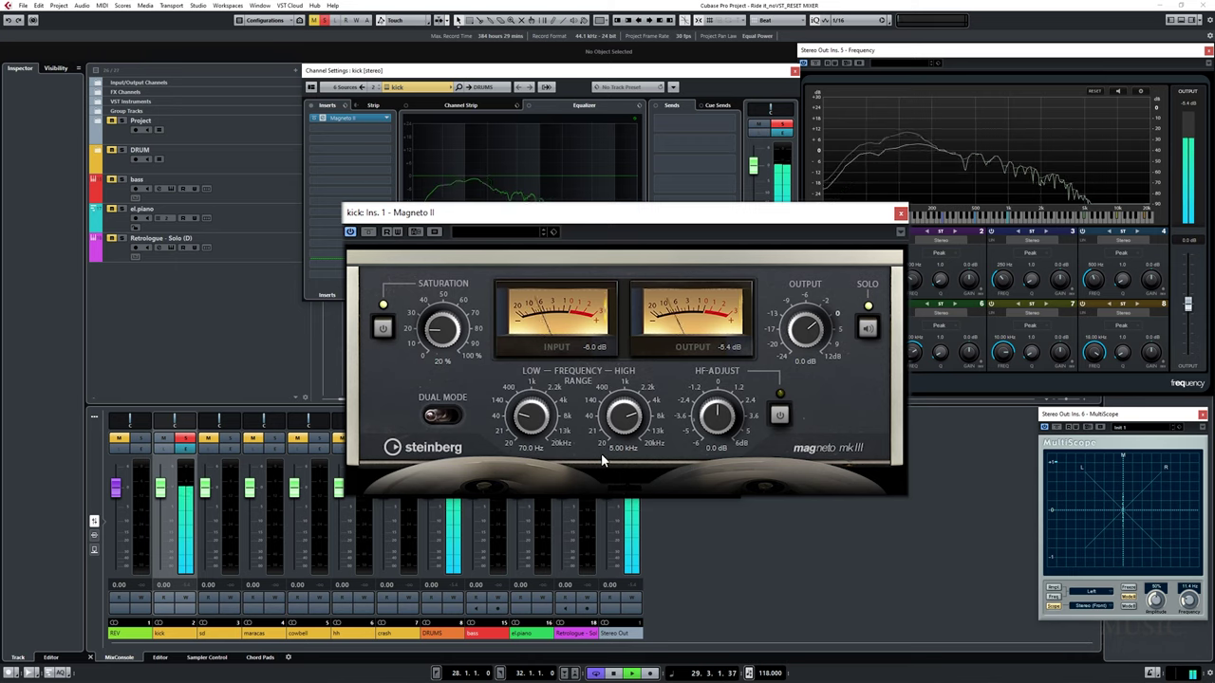
left_click(623, 448)
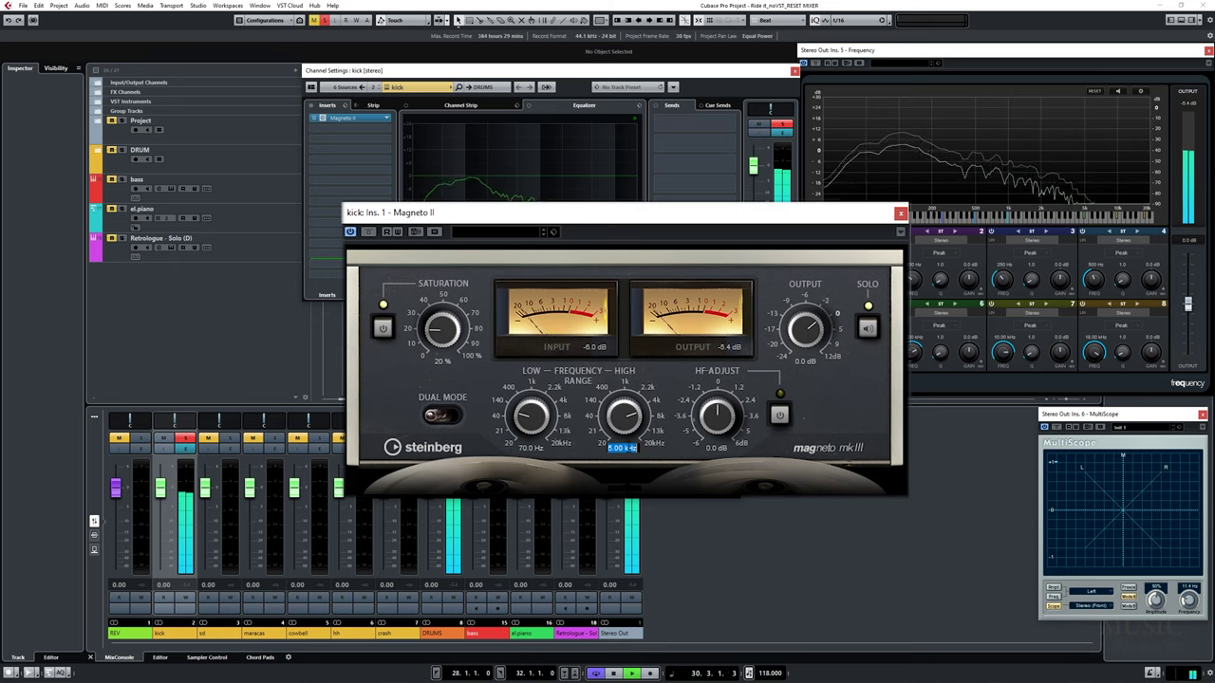
type("150")
key("Return")
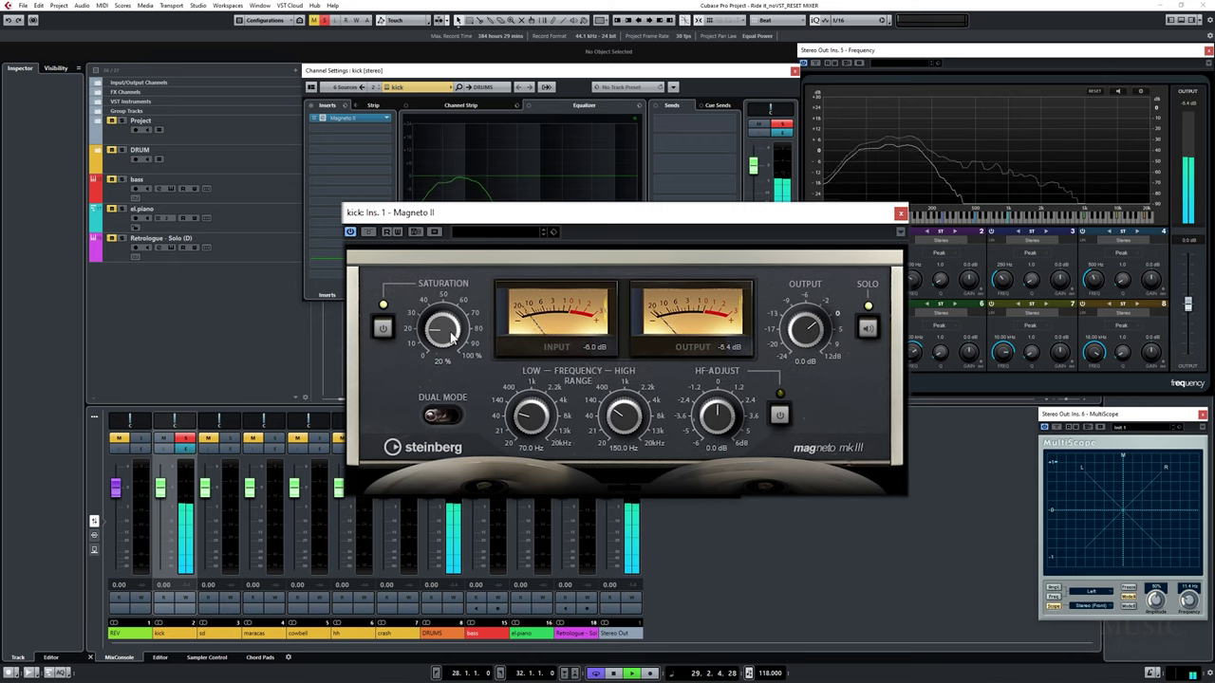
left_click_drag(452, 334, 452, 322)
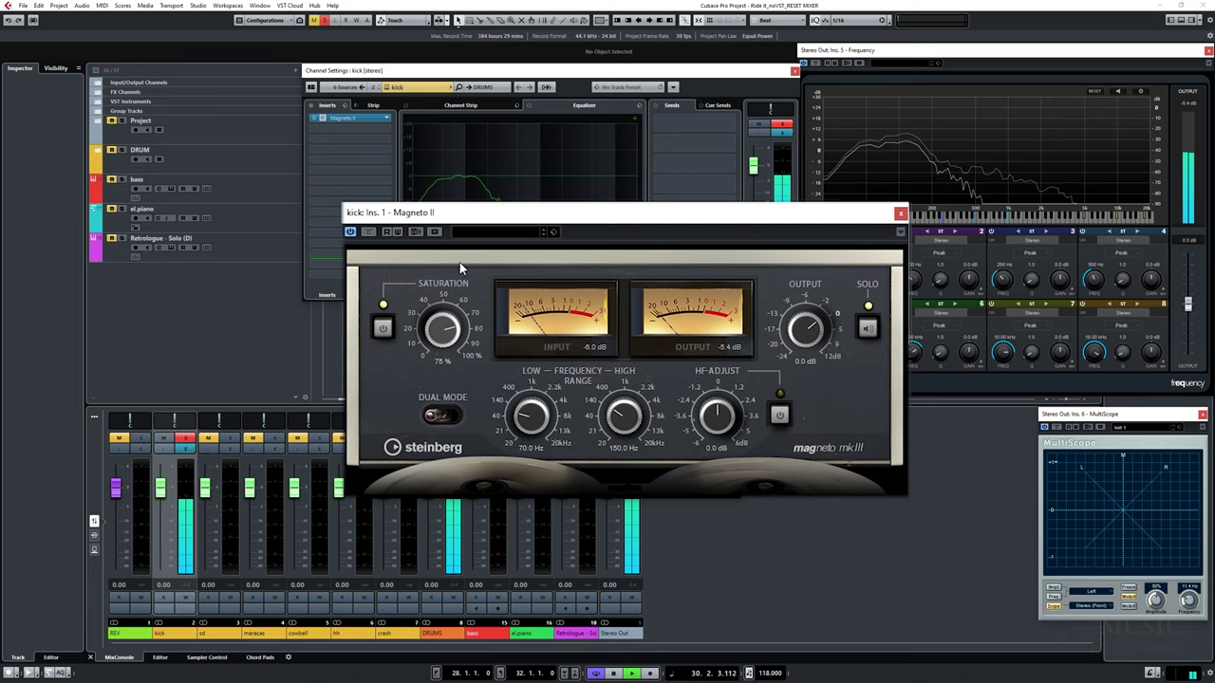
left_click_drag(460, 262, 463, 260)
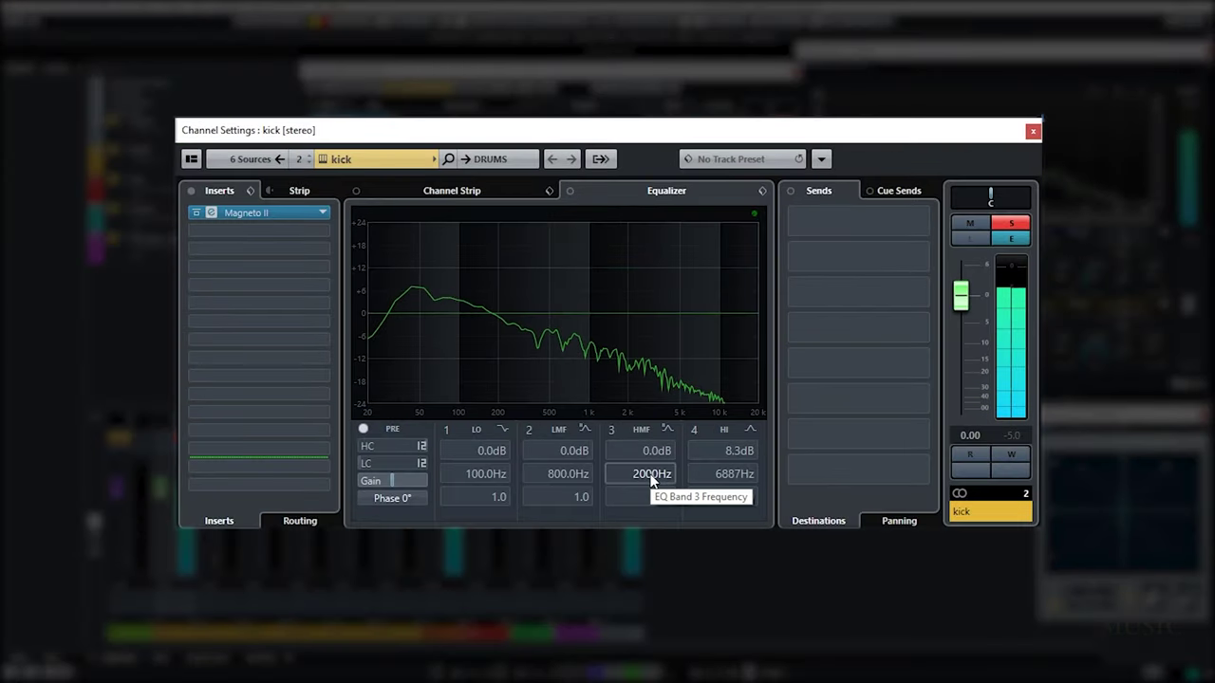
Step: Boost the kick's high band about 7 dB at 7500 Hz and the low-mid band 4 dB at 95 Hz
left_click_drag(678, 313, 703, 285)
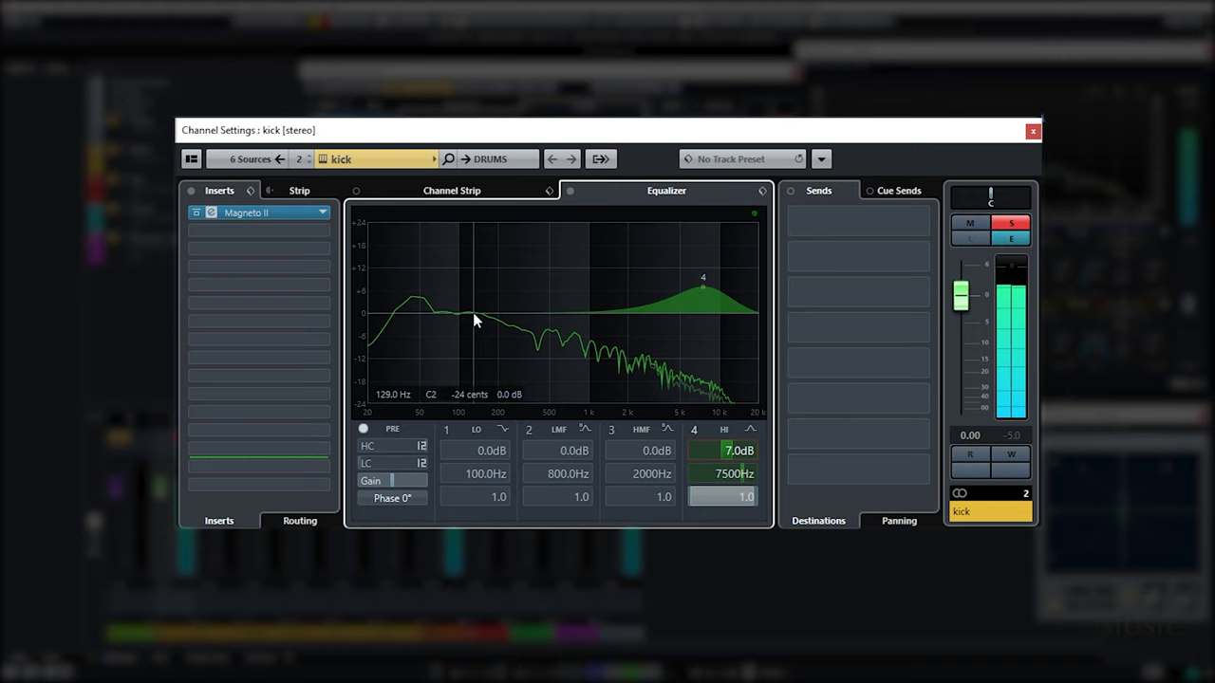
left_click_drag(505, 313, 466, 297)
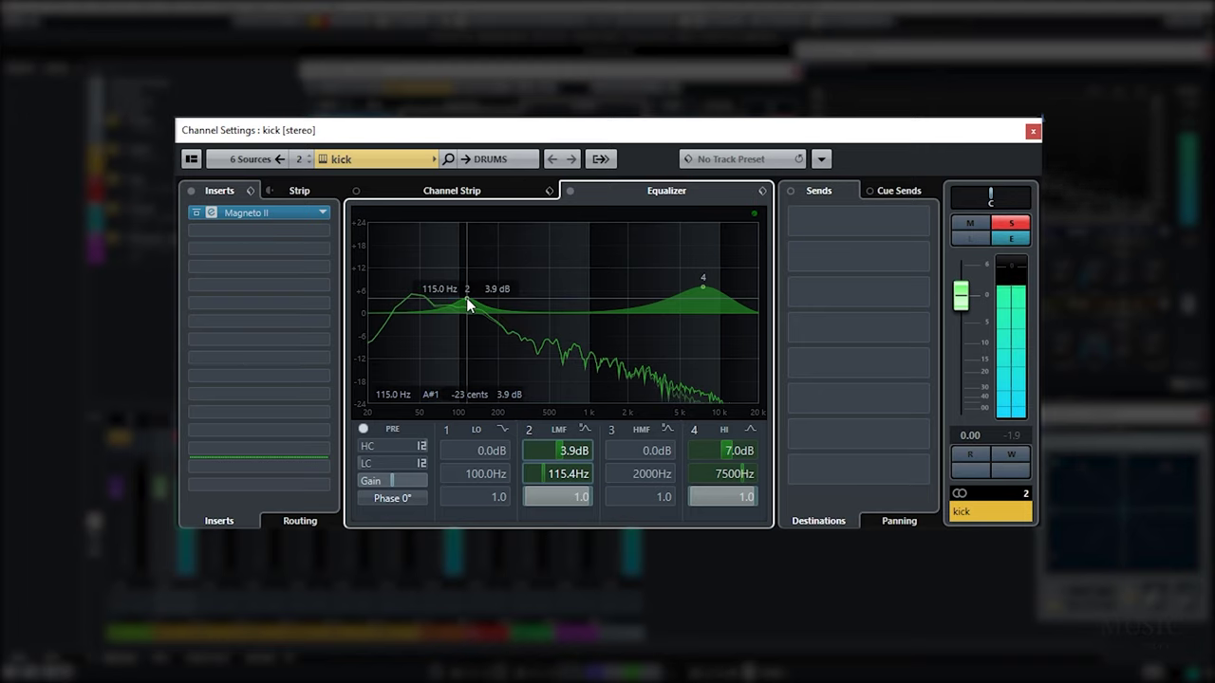
double_click(557, 473)
type("95")
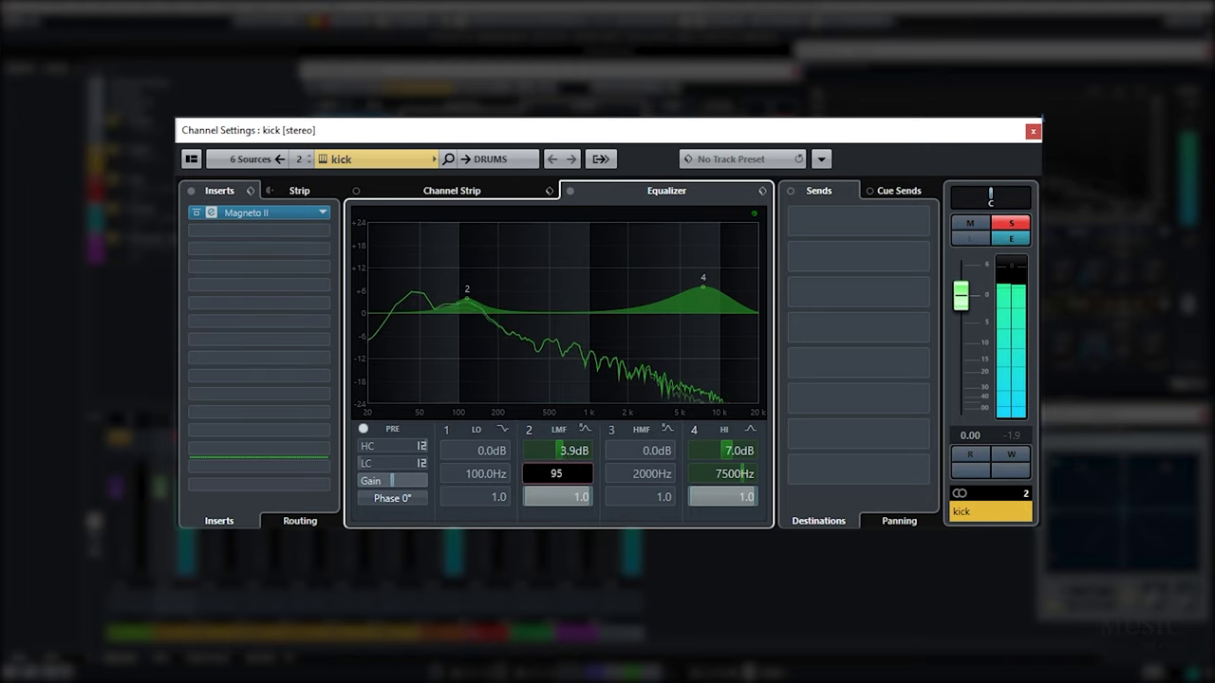
key("Return")
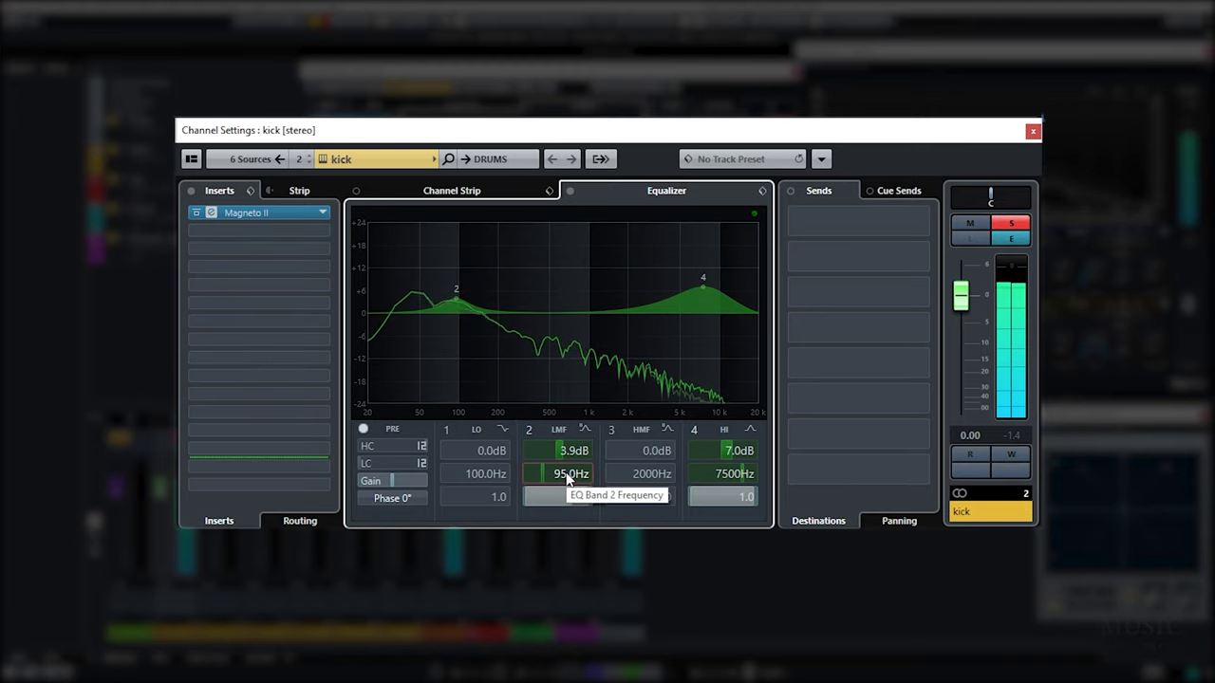
double_click(574, 451)
type("4")
key("Return")
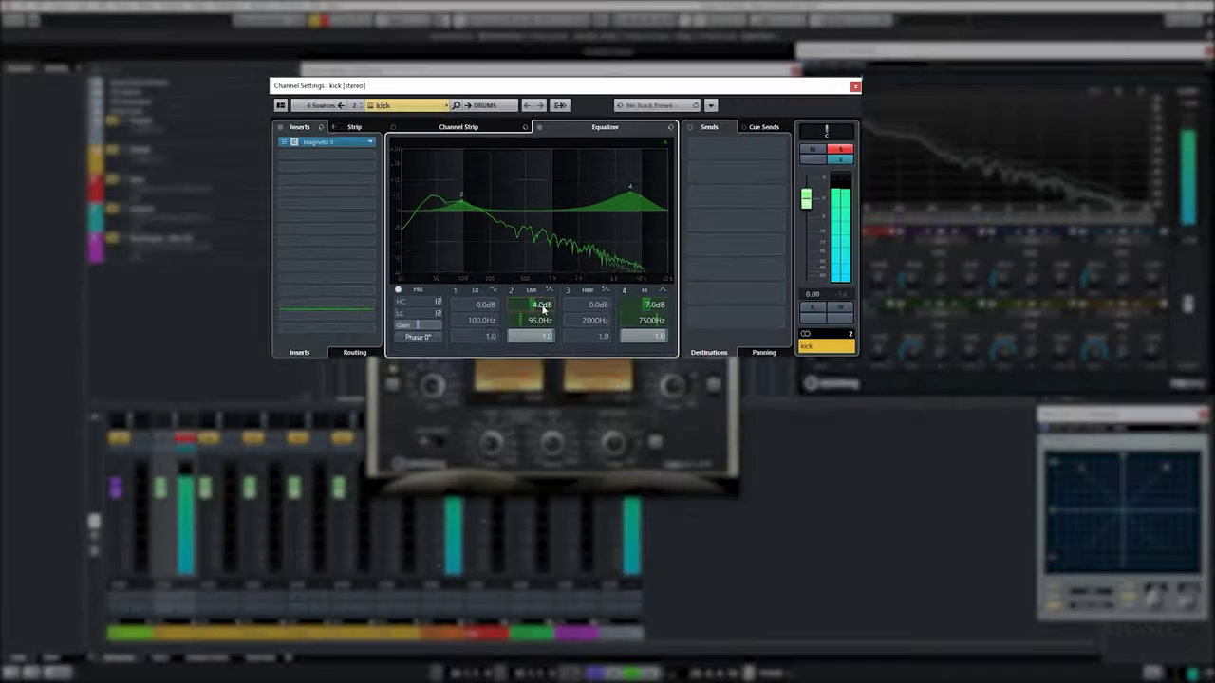
Step: Add a Limiter to the kick's inserts after Magneto II and raise its input gain
left_click(351, 126)
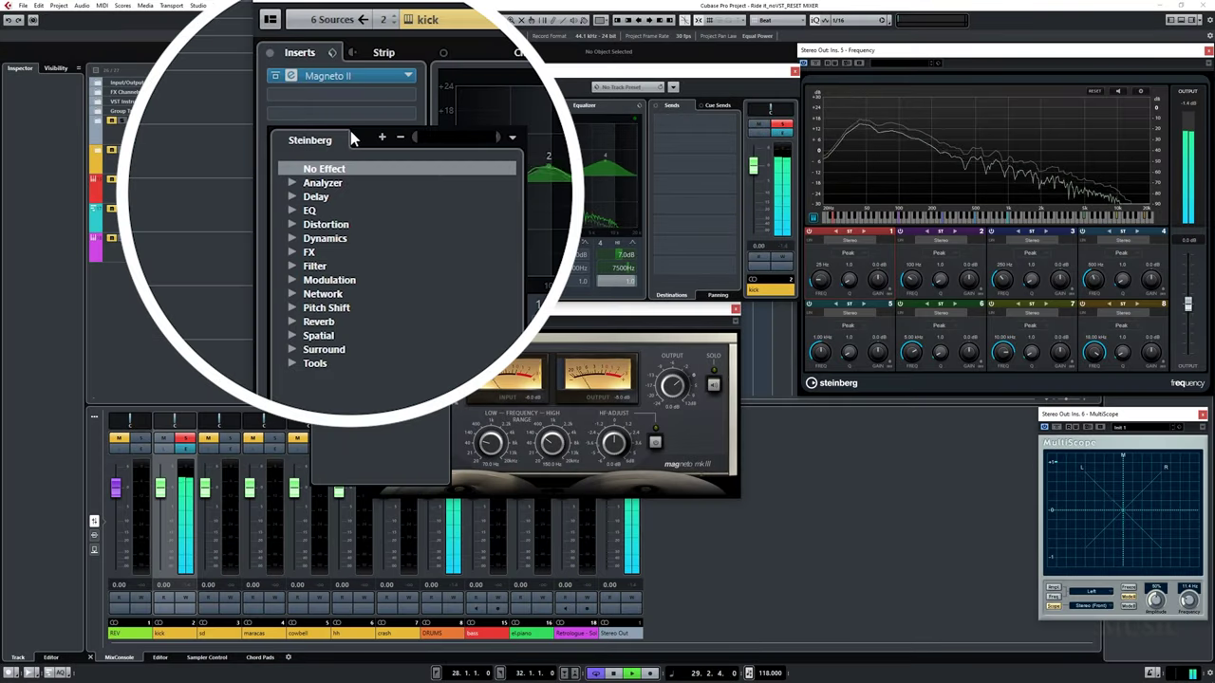
type("limit")
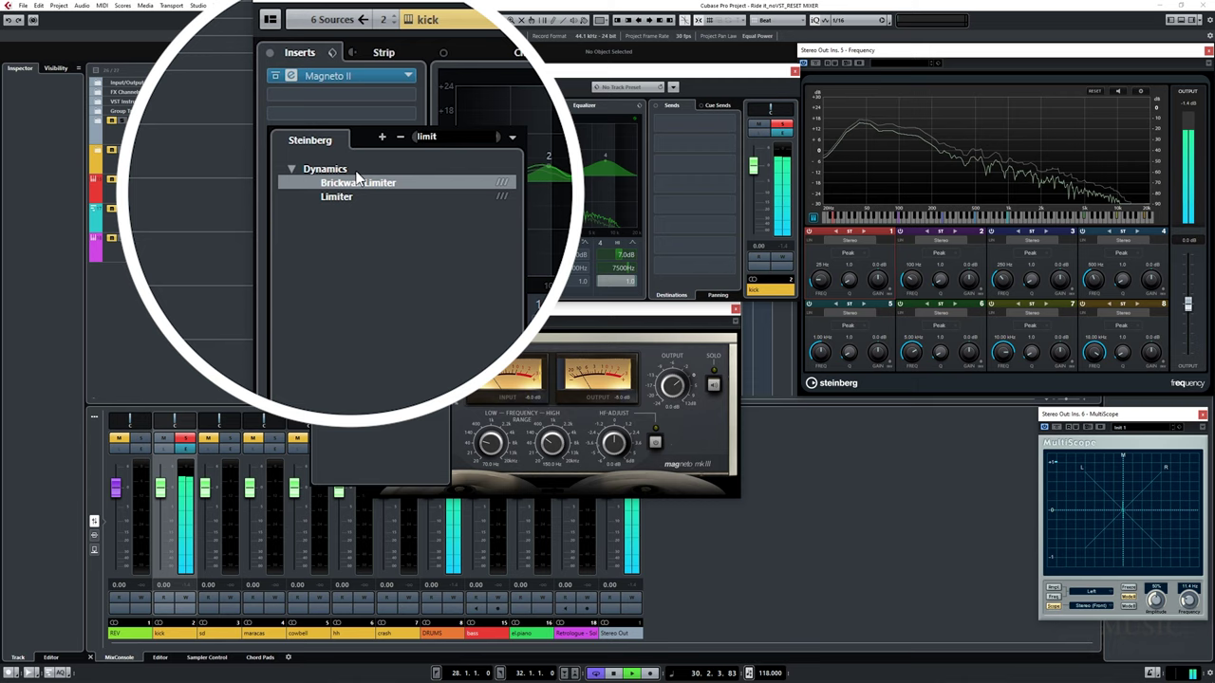
left_click(371, 196)
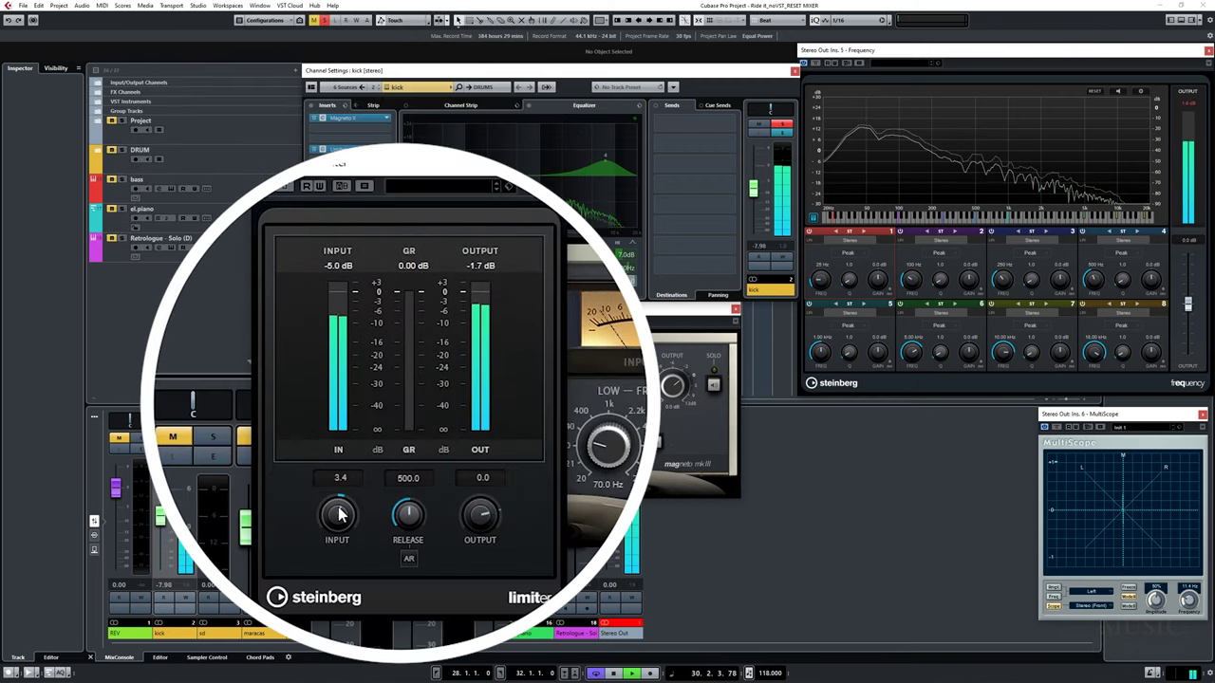
left_click_drag(339, 513, 343, 505)
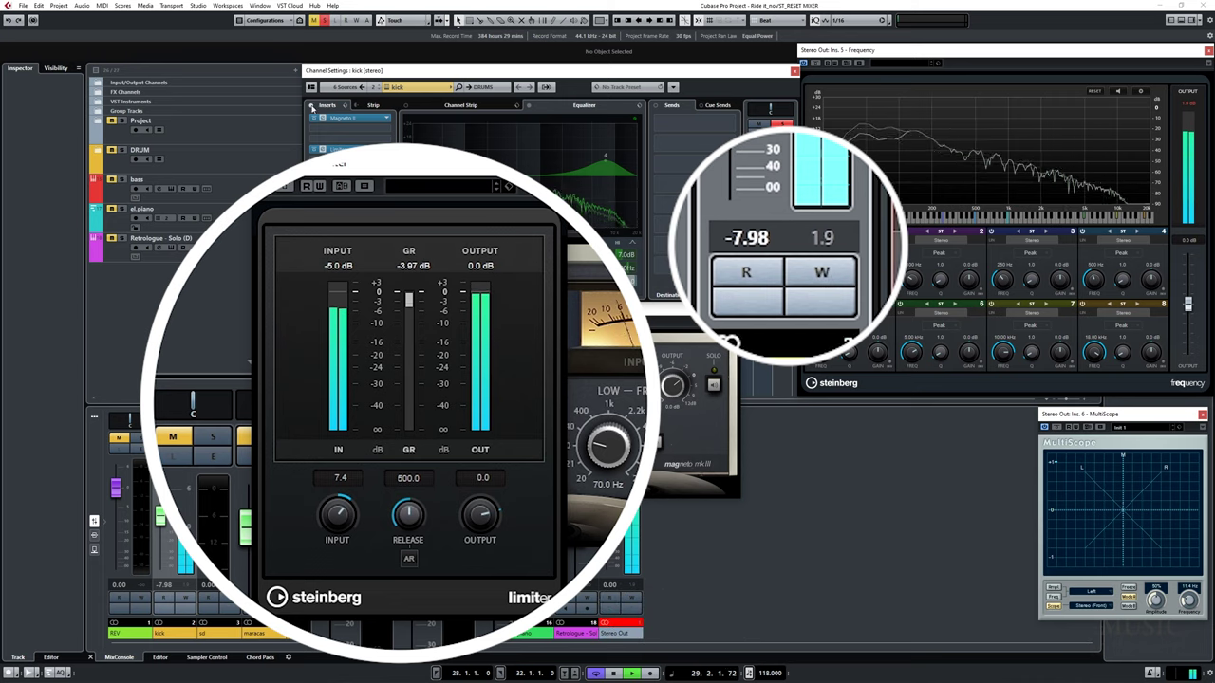
Step: Lower the Limiter output to -5.5 dB, resetting peaks and A/B-bypassing the kick inserts
left_click(311, 107)
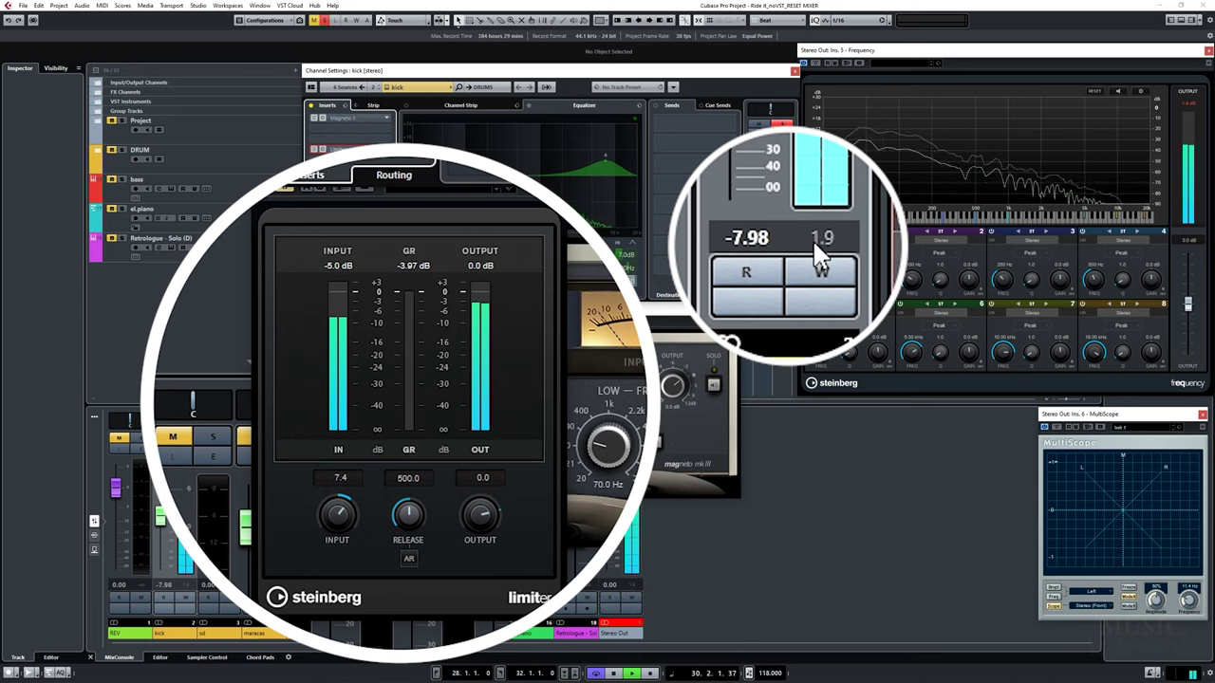
left_click(821, 272)
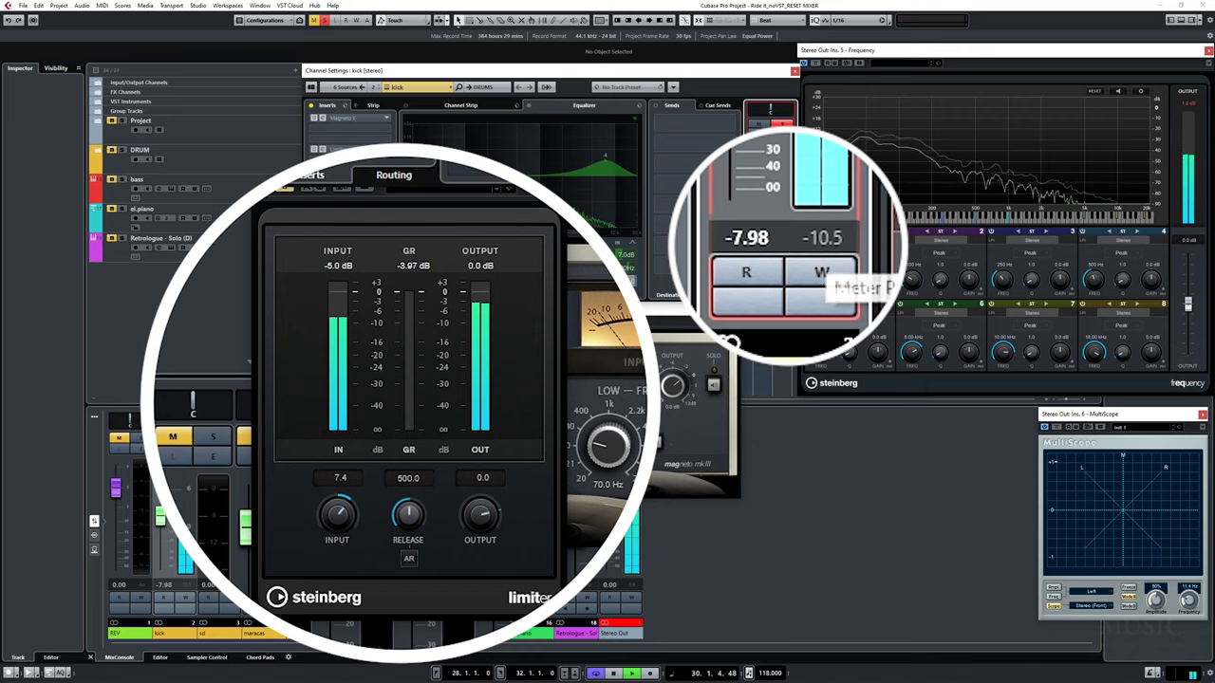
left_click(315, 116)
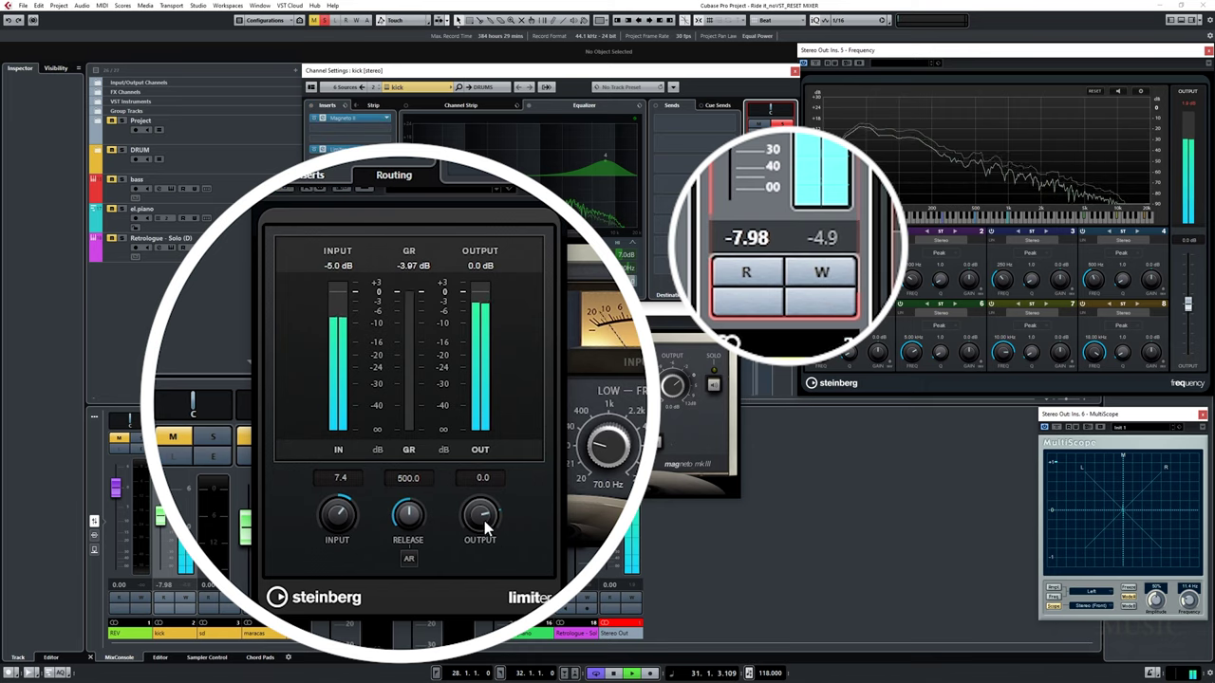
left_click_drag(479, 520, 479, 560)
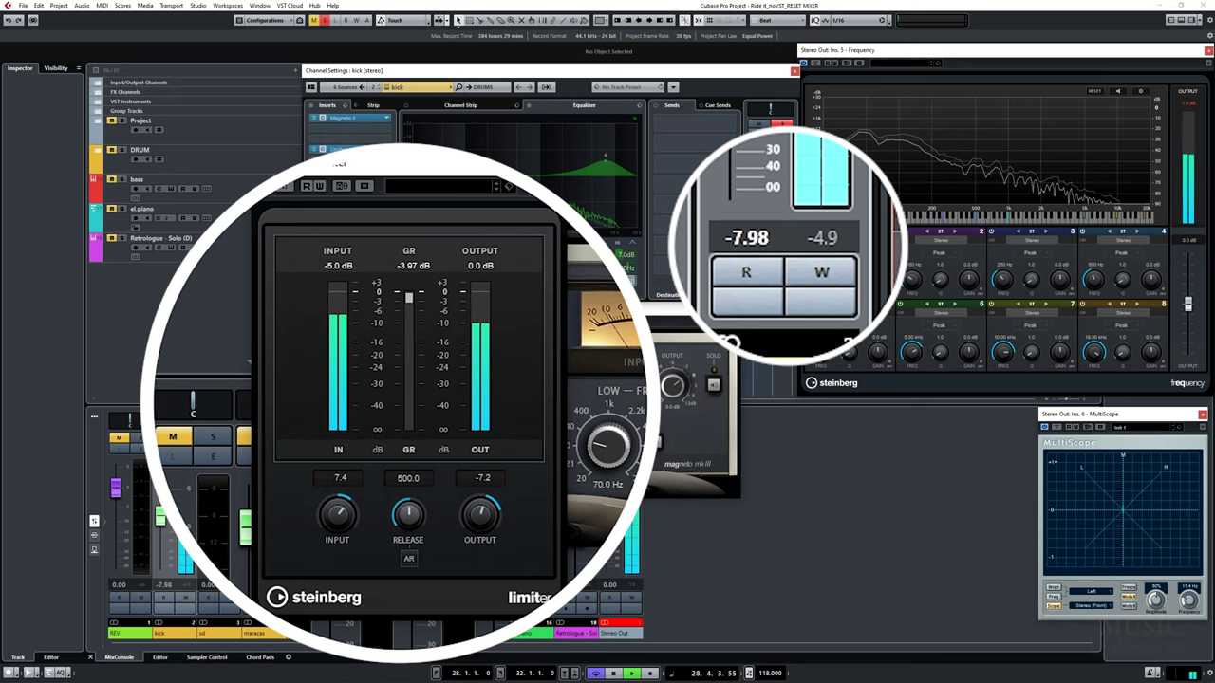
left_click(824, 238)
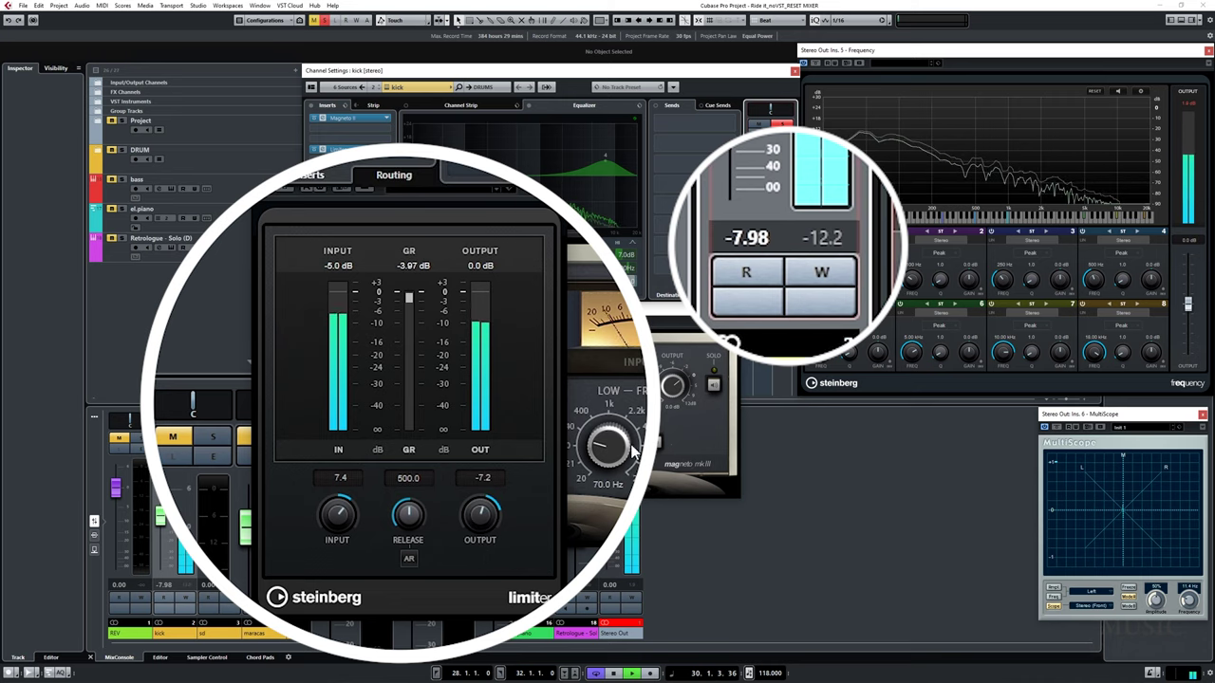
scroll(484, 515, "up", 1)
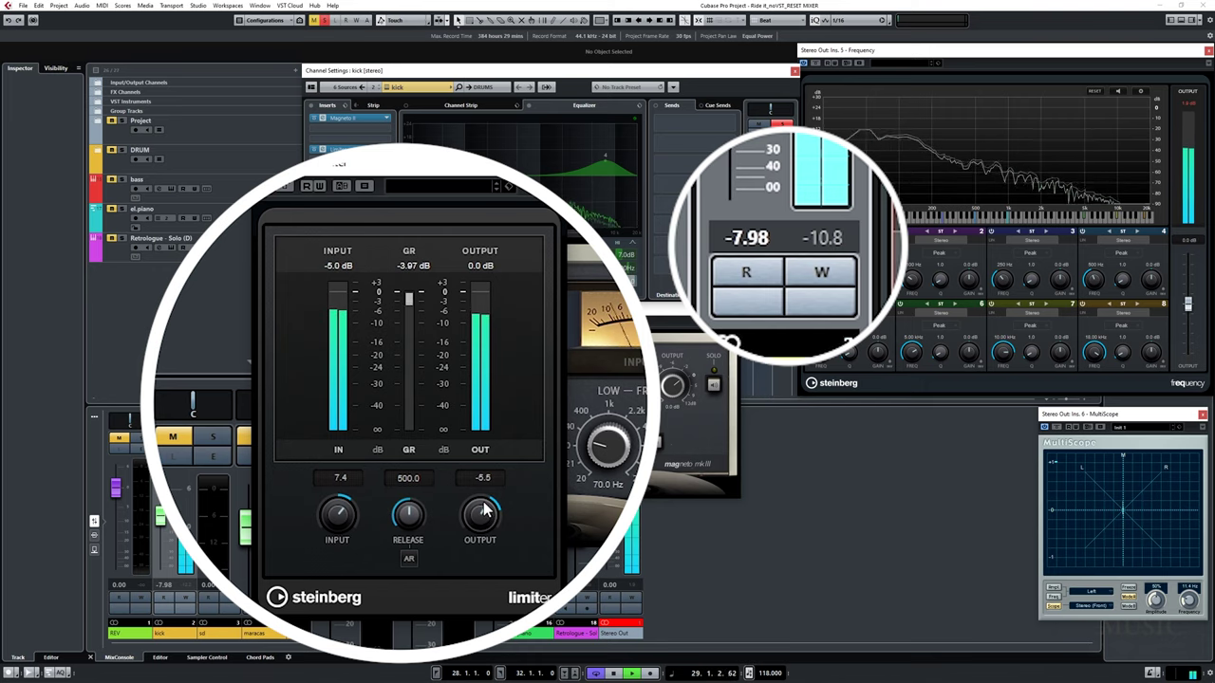
left_click(310, 107)
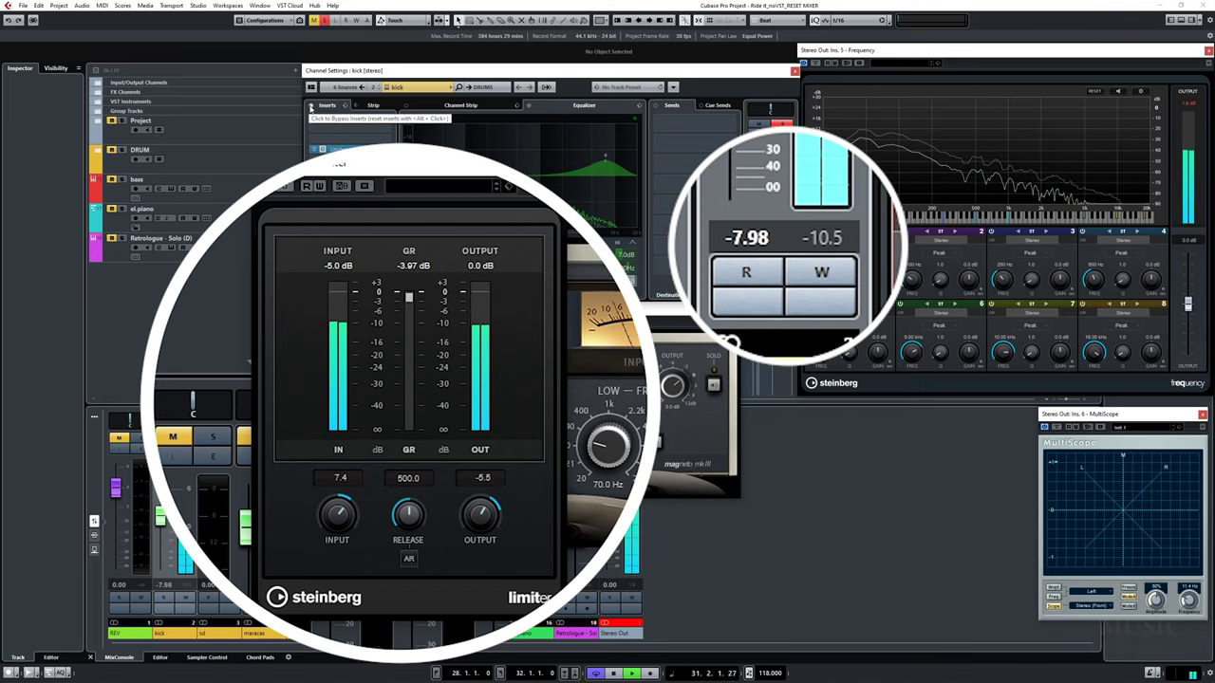
left_click(310, 107)
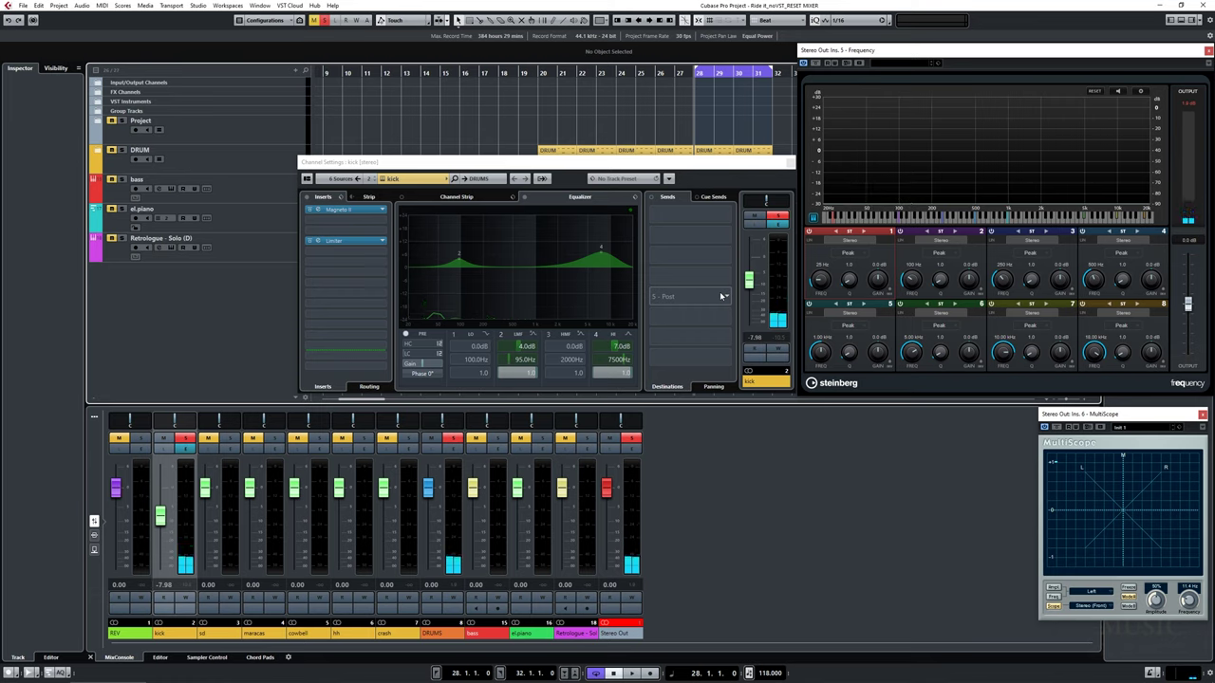
Step: Start playback and load a StereoEnhancer into the kick's top insert slot
key("space")
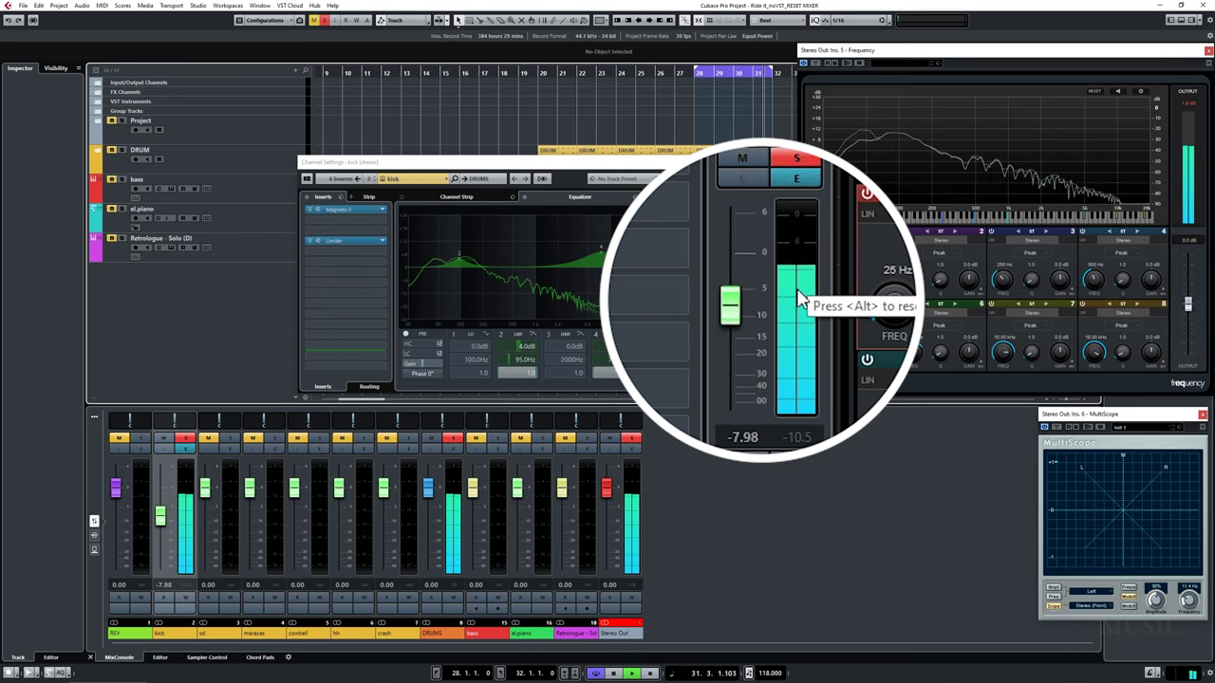
left_click_drag(359, 218, 356, 228)
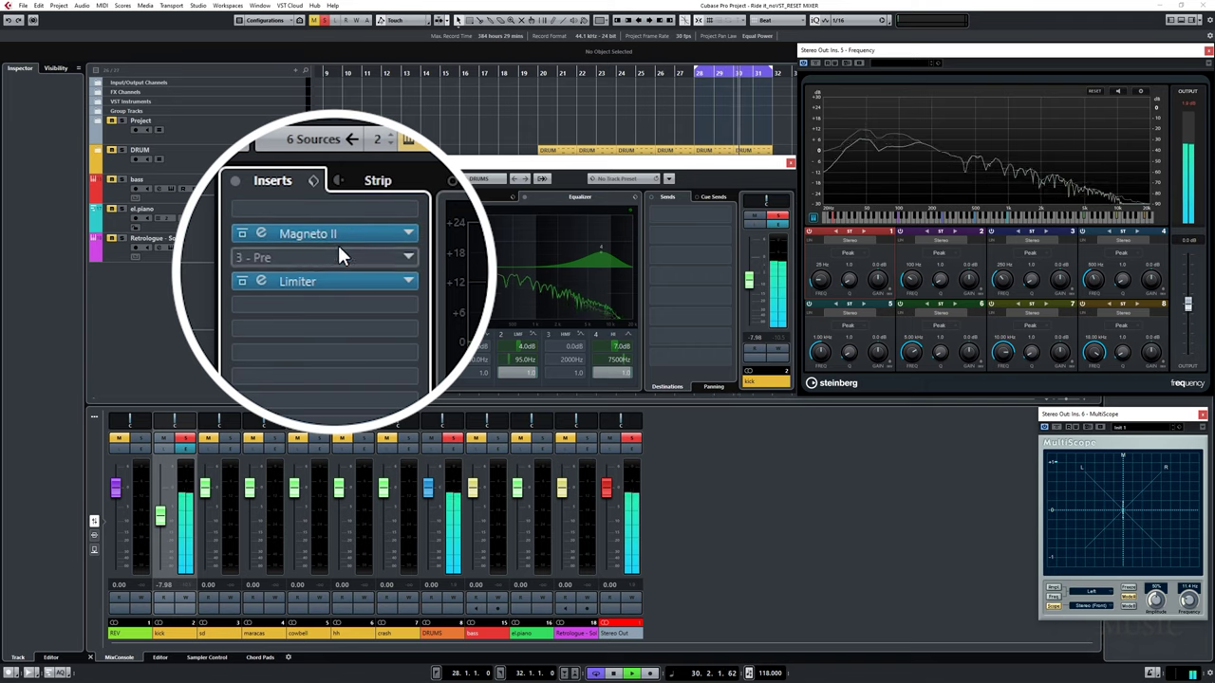
left_click(329, 208)
type("enh")
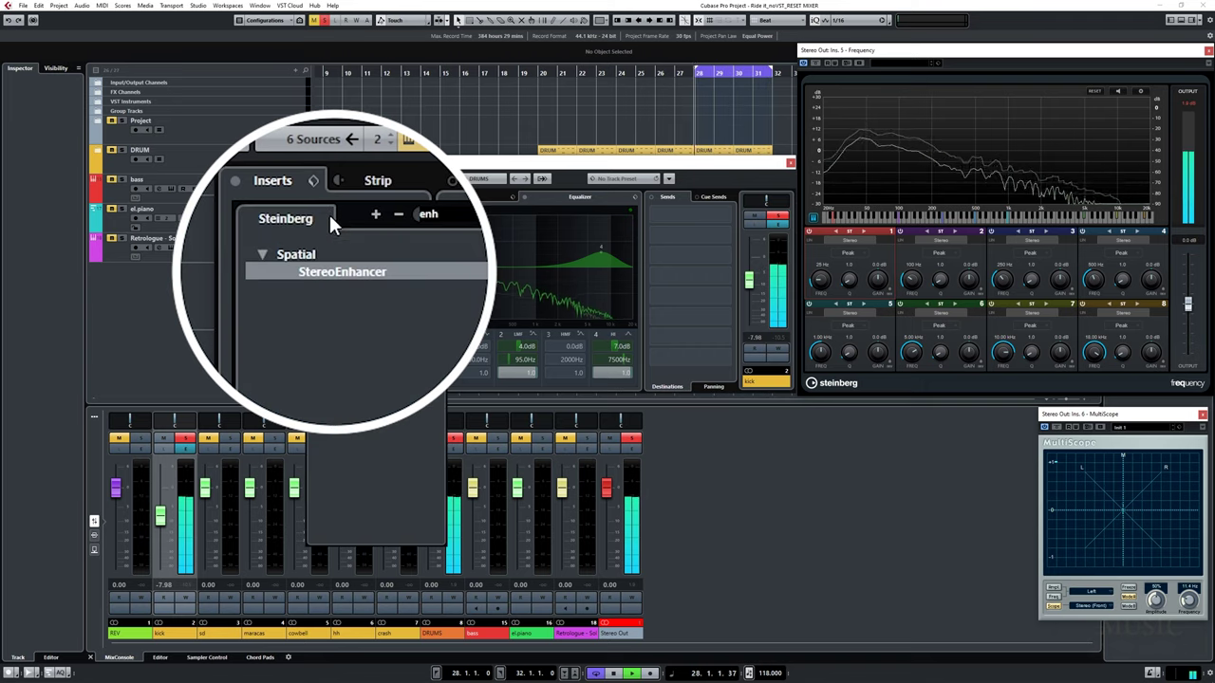
key("Return")
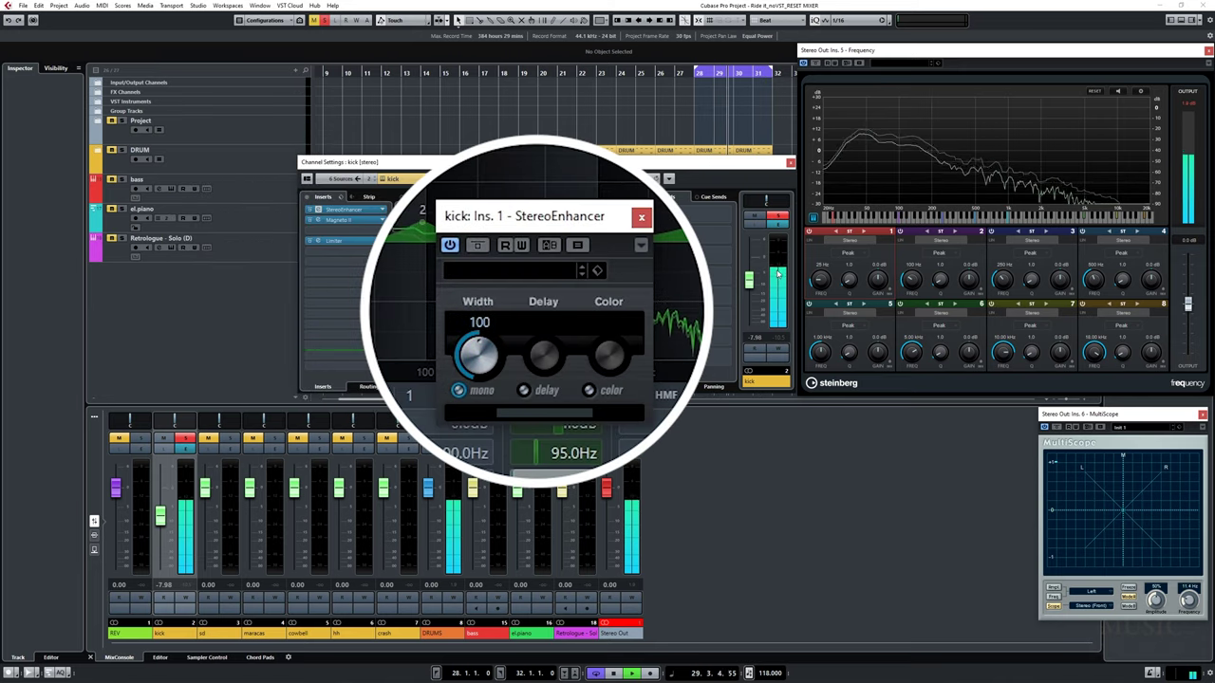
Step: Switch to the sd channel and enable a 48-slope low cut at 120 Hz
left_click(643, 218)
key("Down")
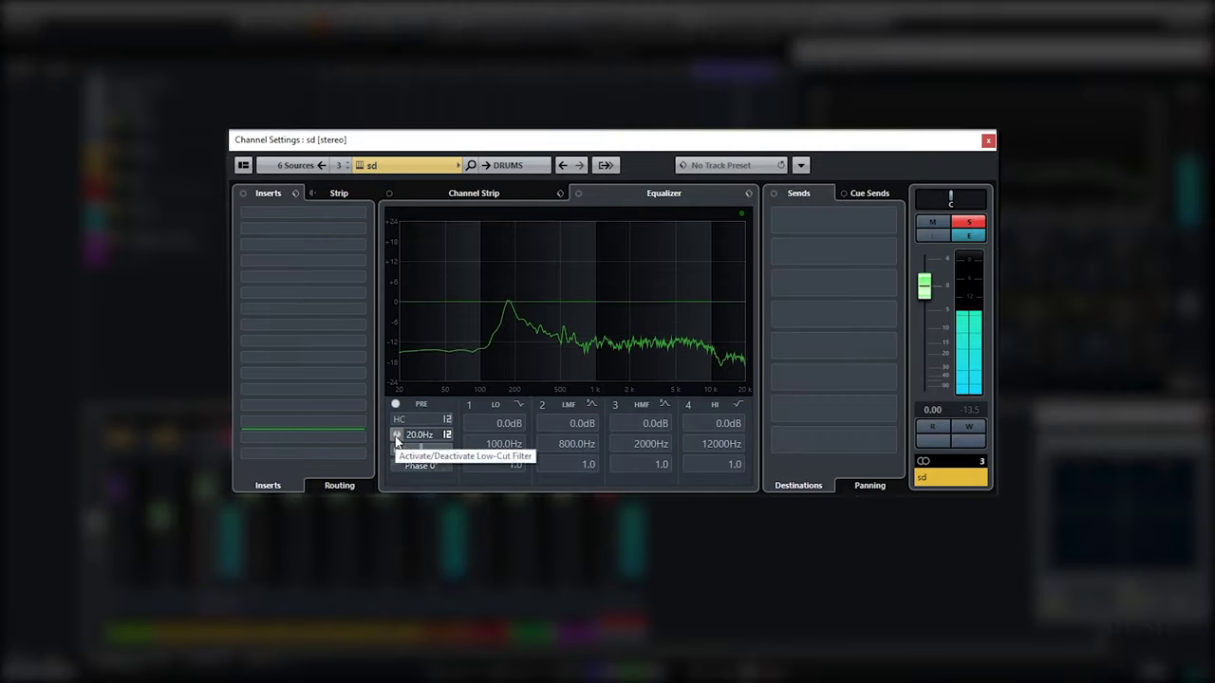
left_click(407, 353)
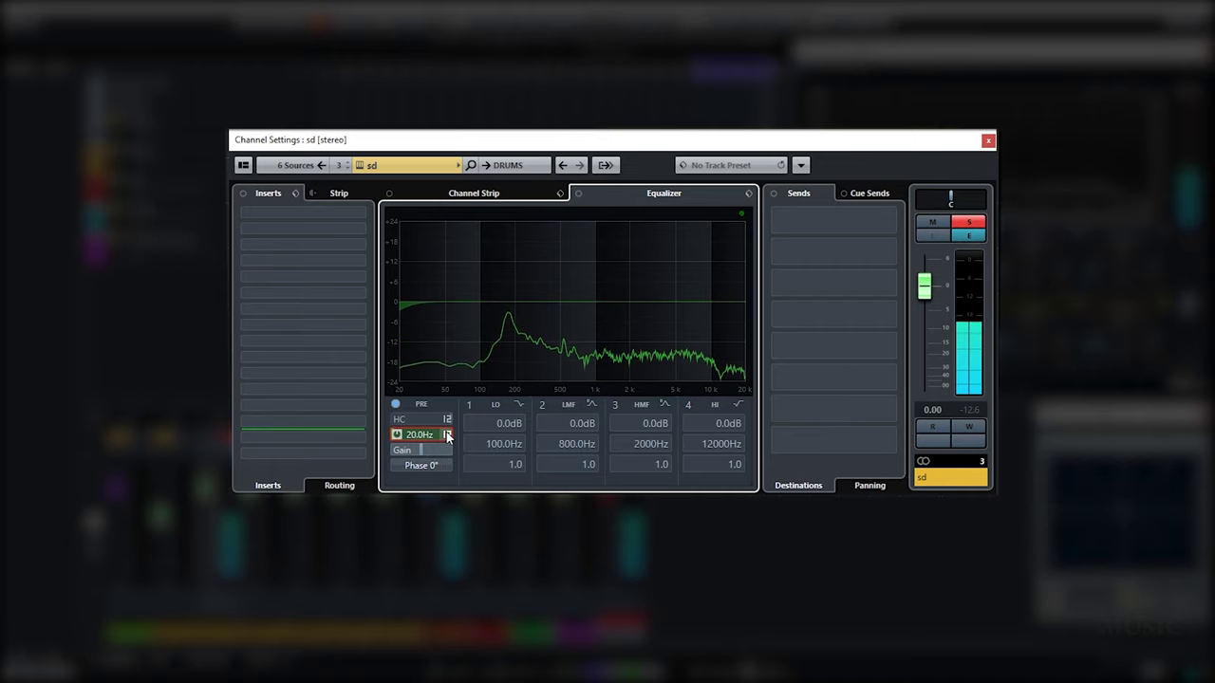
left_click(447, 435)
left_click(489, 505)
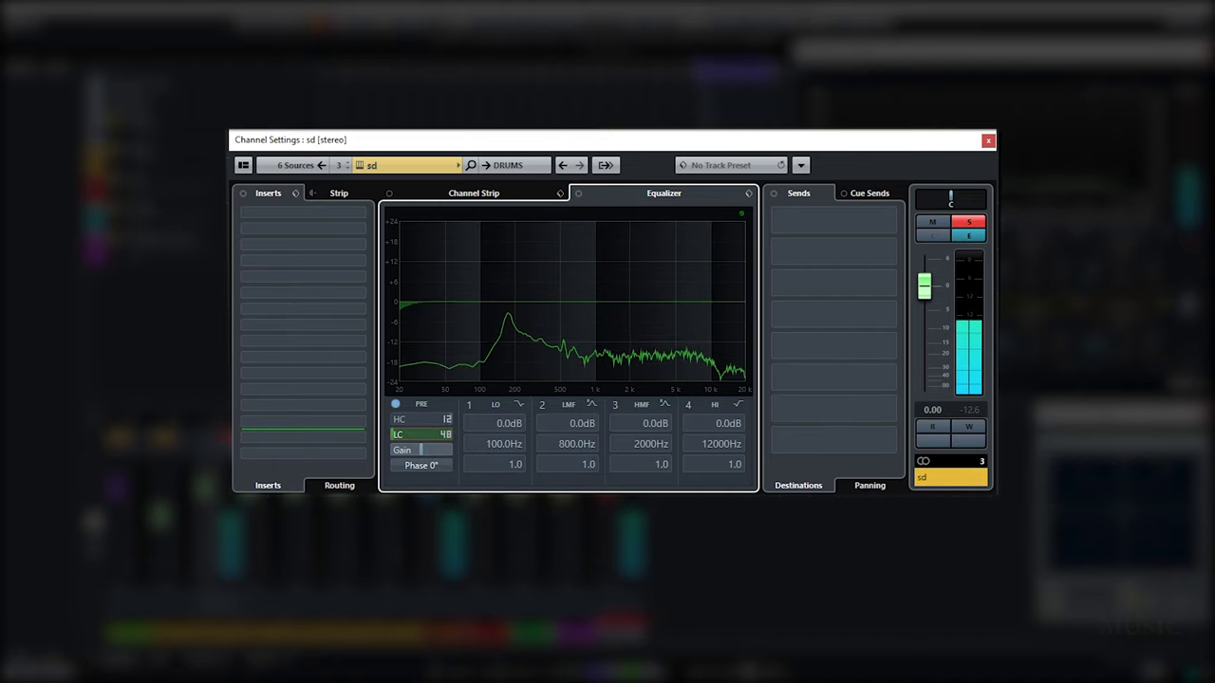
double_click(408, 437)
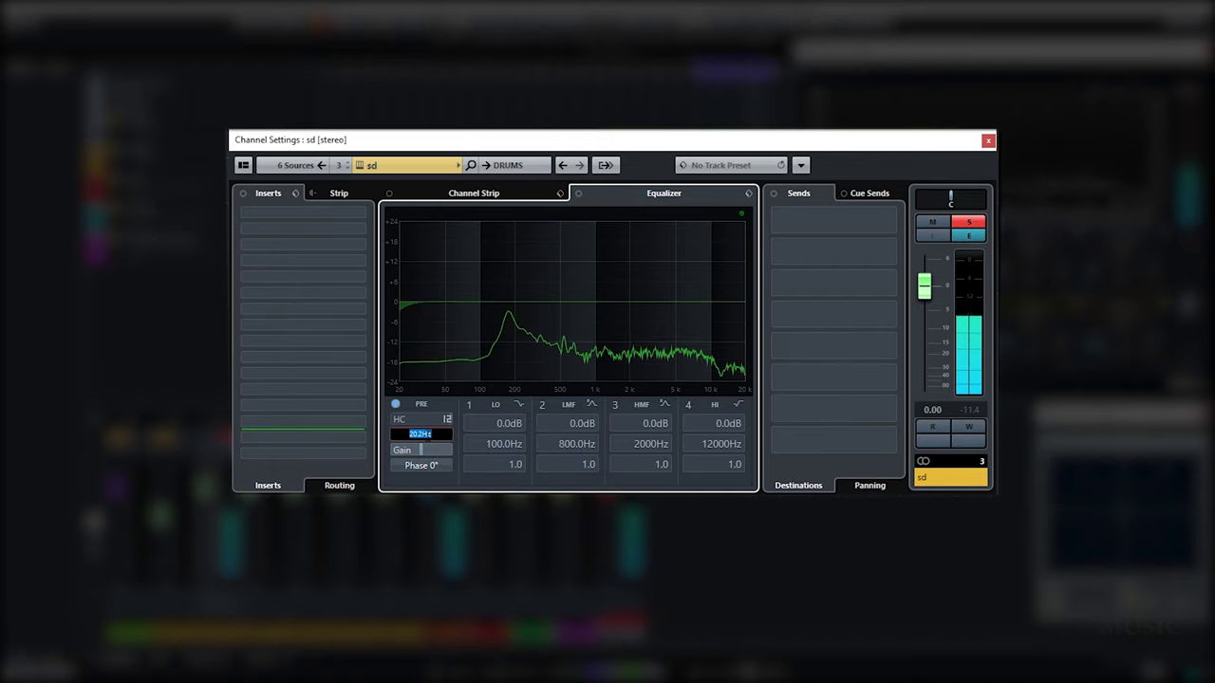
type("120")
key("Return")
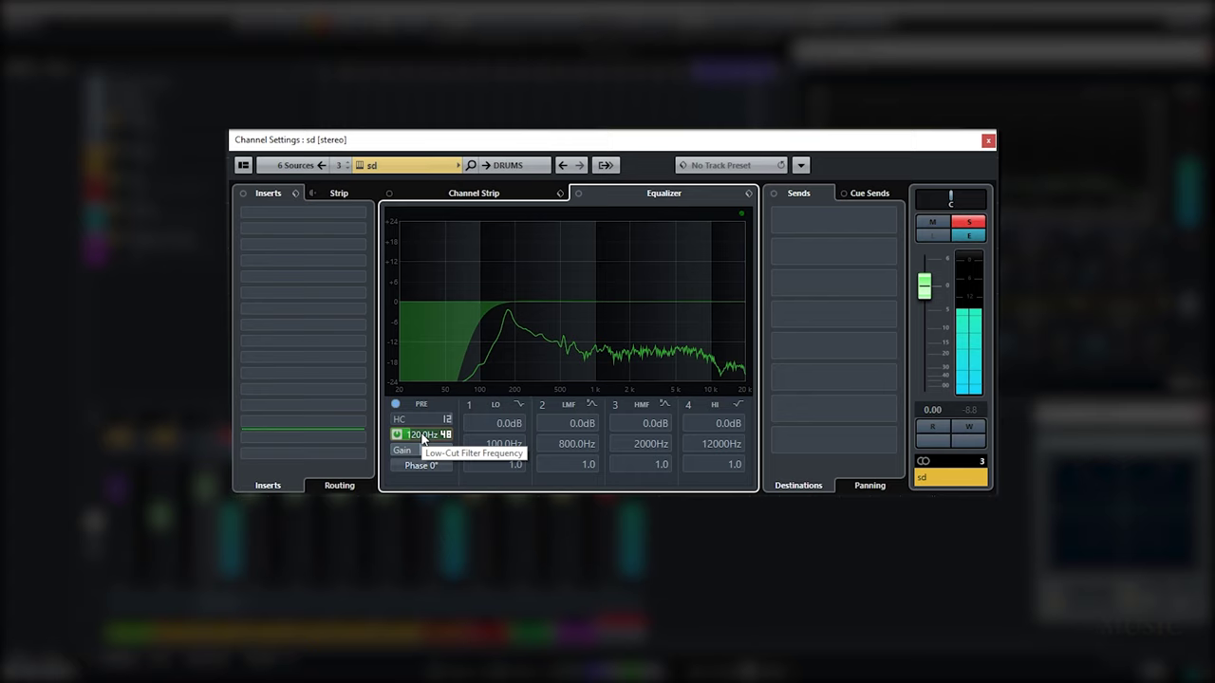
Step: Narrow band 2 to Q 6.5, boost it 12 dB and tune it to 475 Hz
left_click_drag(559, 304, 559, 291)
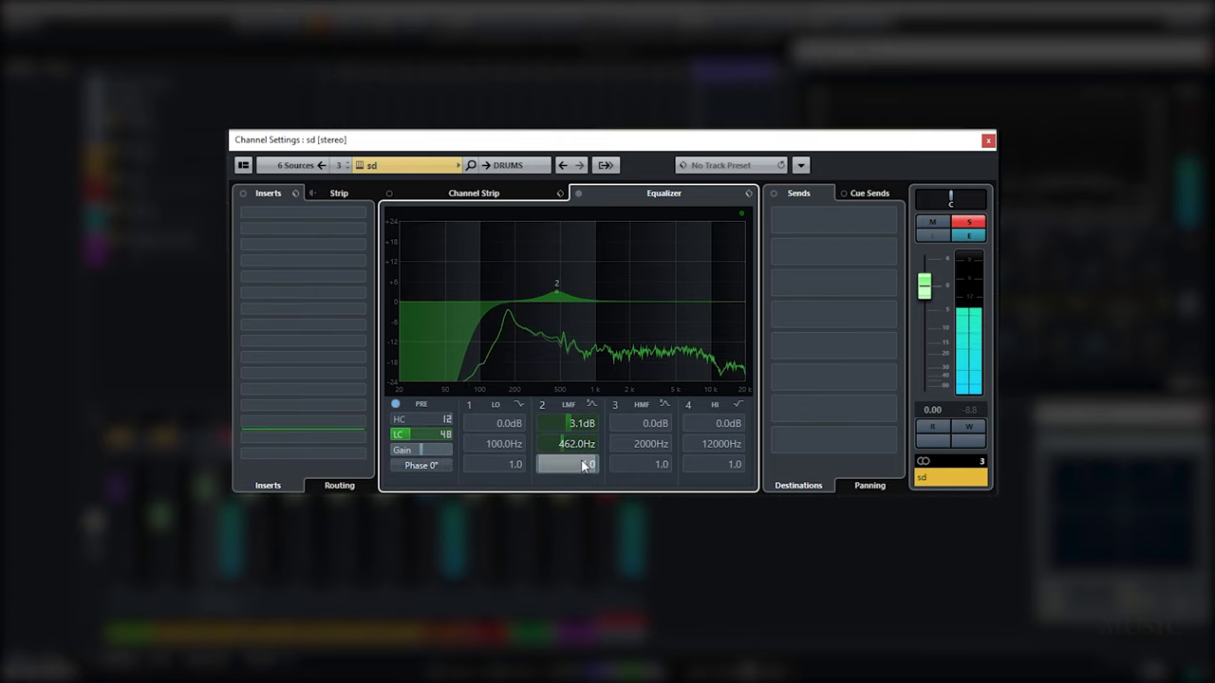
left_click_drag(583, 465, 605, 462)
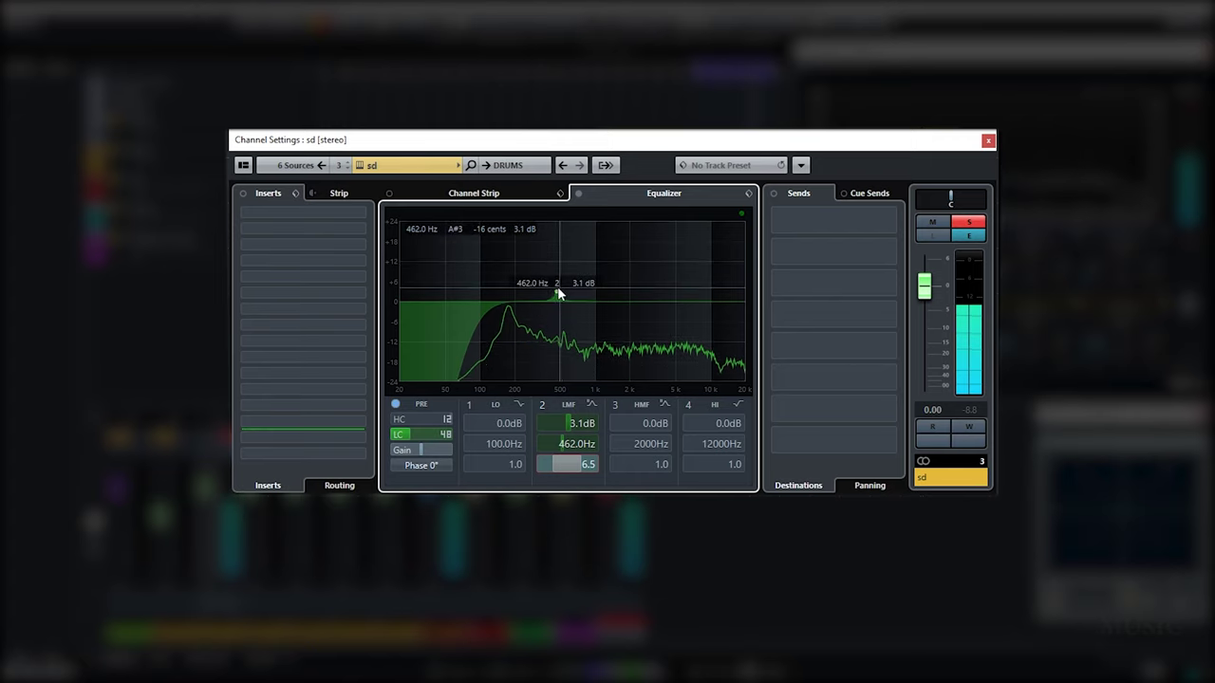
left_click_drag(558, 292, 558, 266)
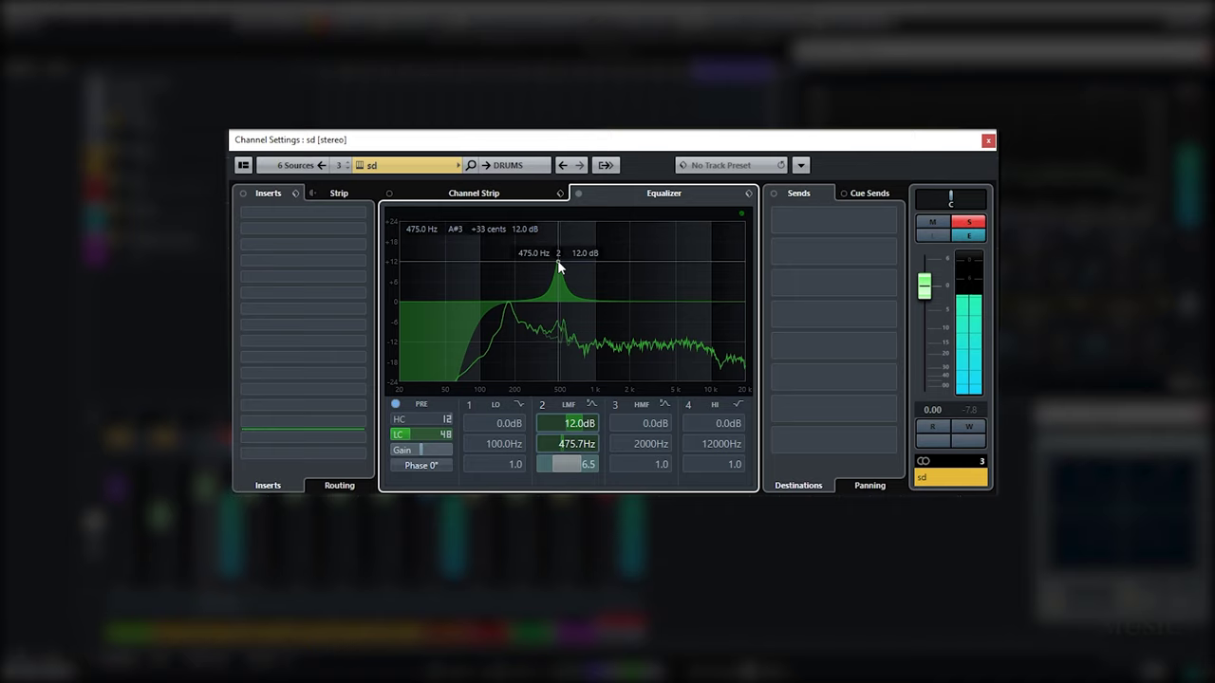
left_click(576, 443)
type("475")
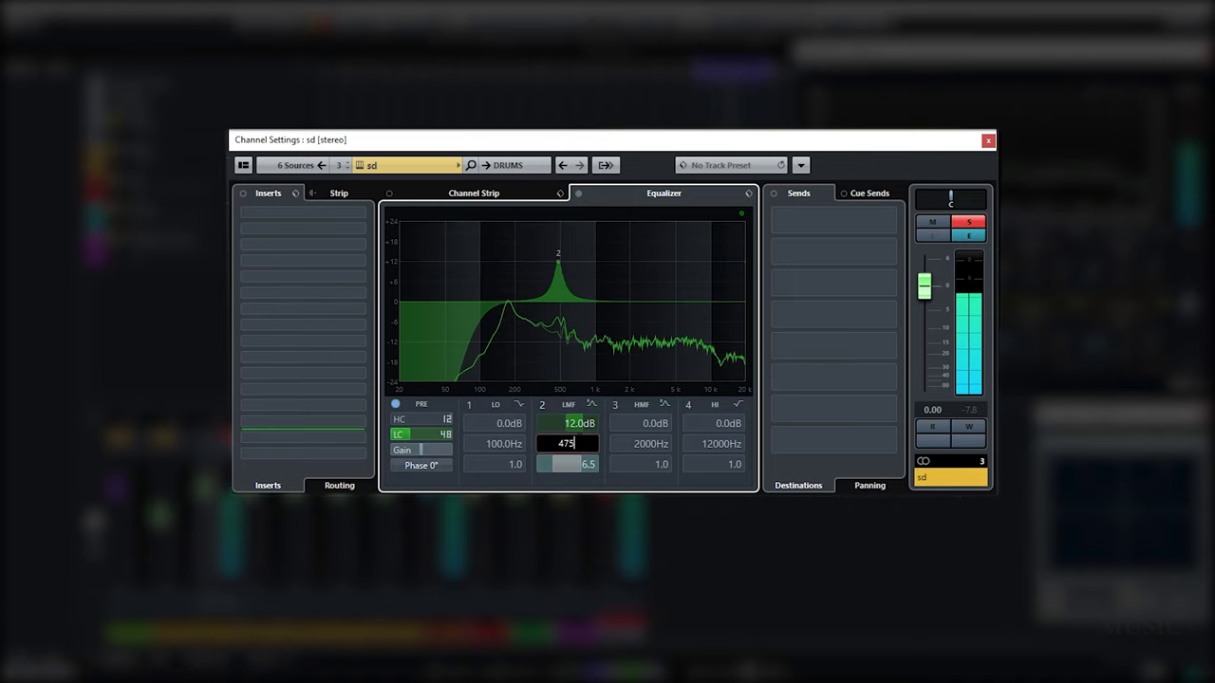
key("Return")
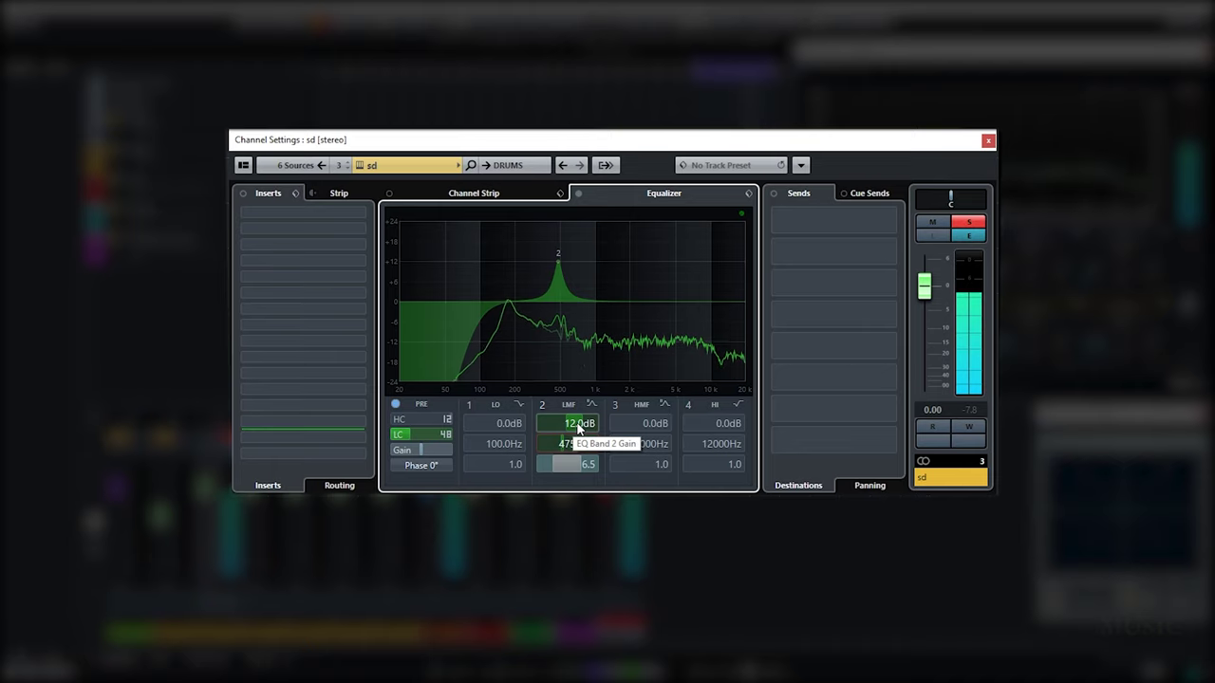
Step: Invert the EQ so band 2 cuts 12 dB, comparing with the band on and off
right_click(573, 348)
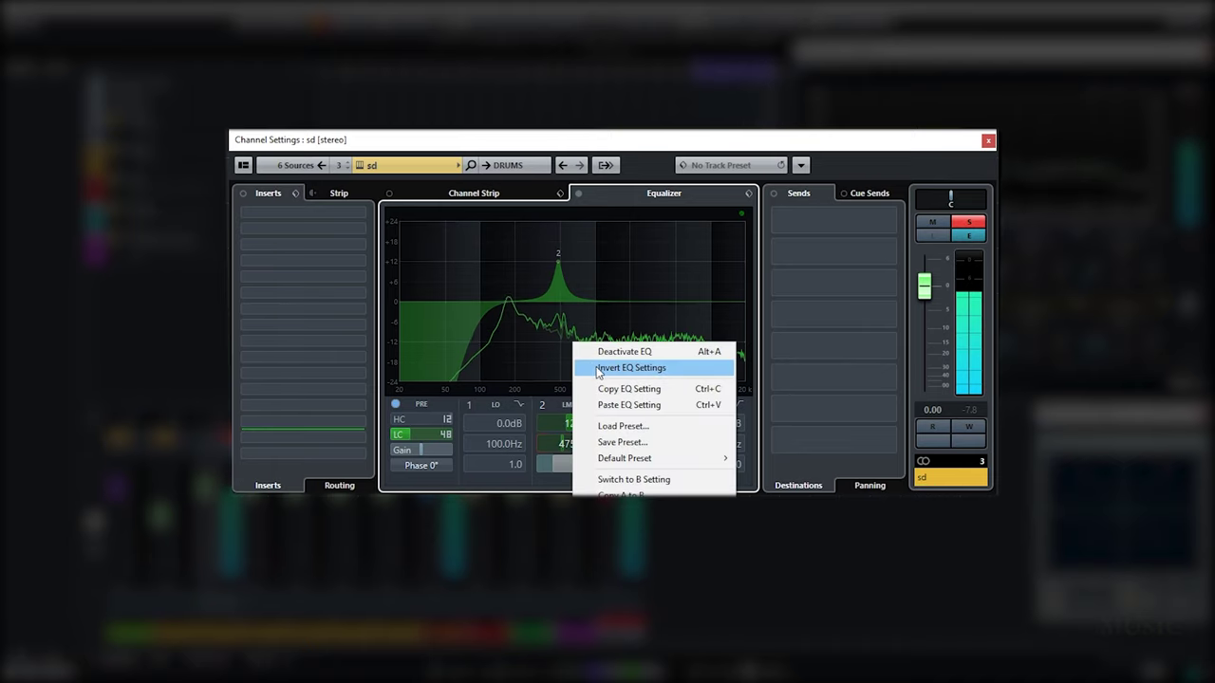
left_click(599, 369)
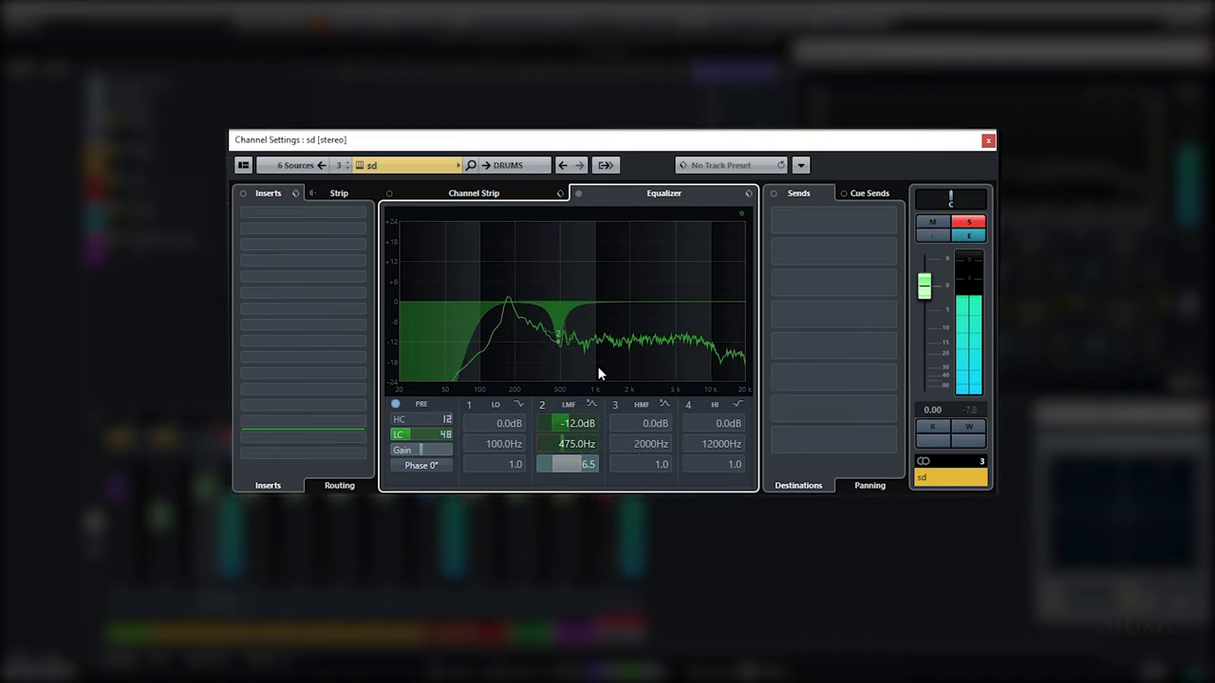
left_click(543, 406)
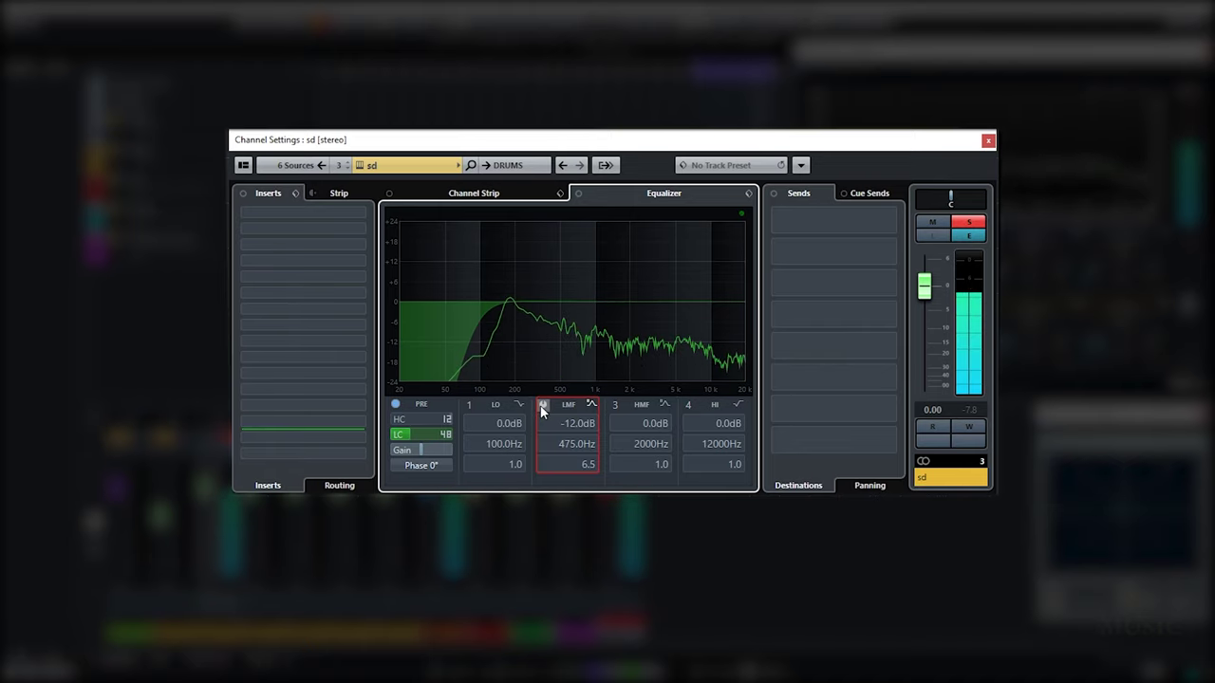
left_click(543, 406)
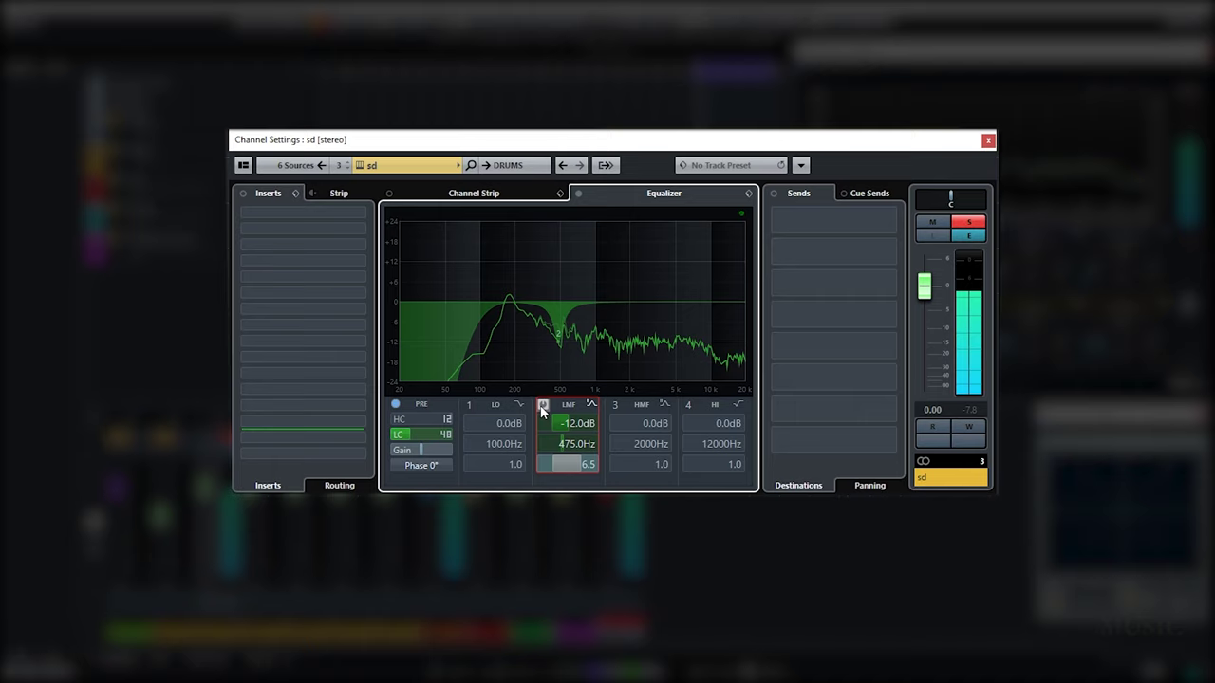
left_click(542, 406)
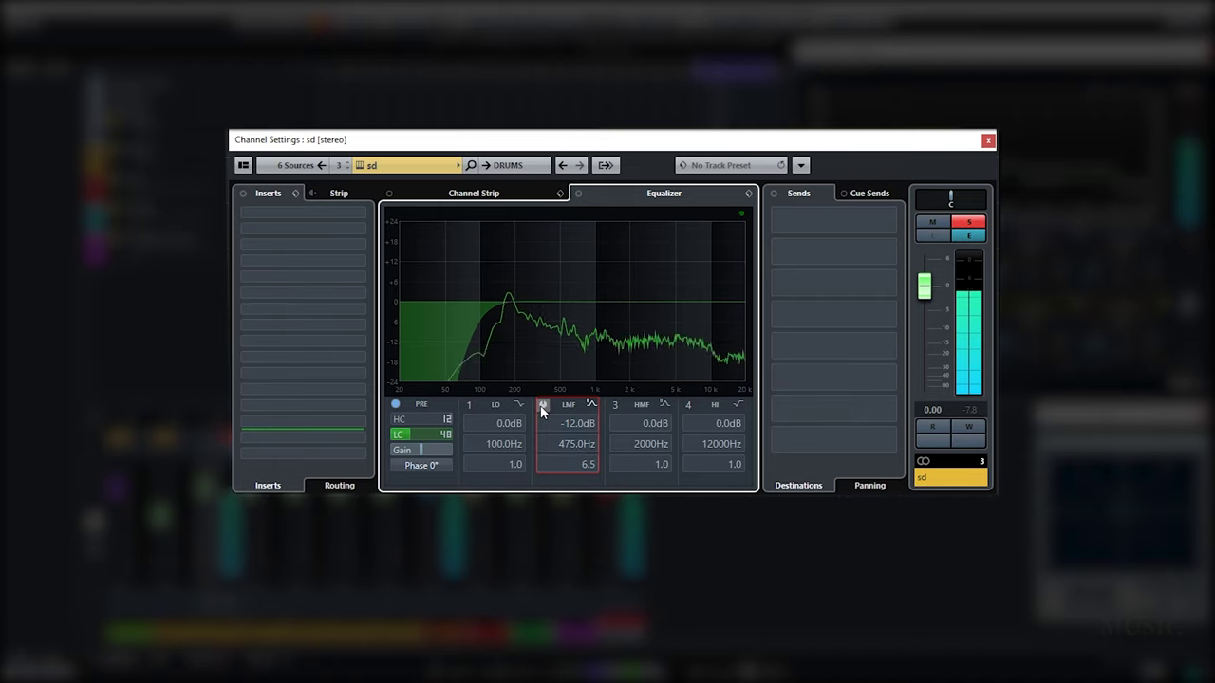
left_click(542, 406)
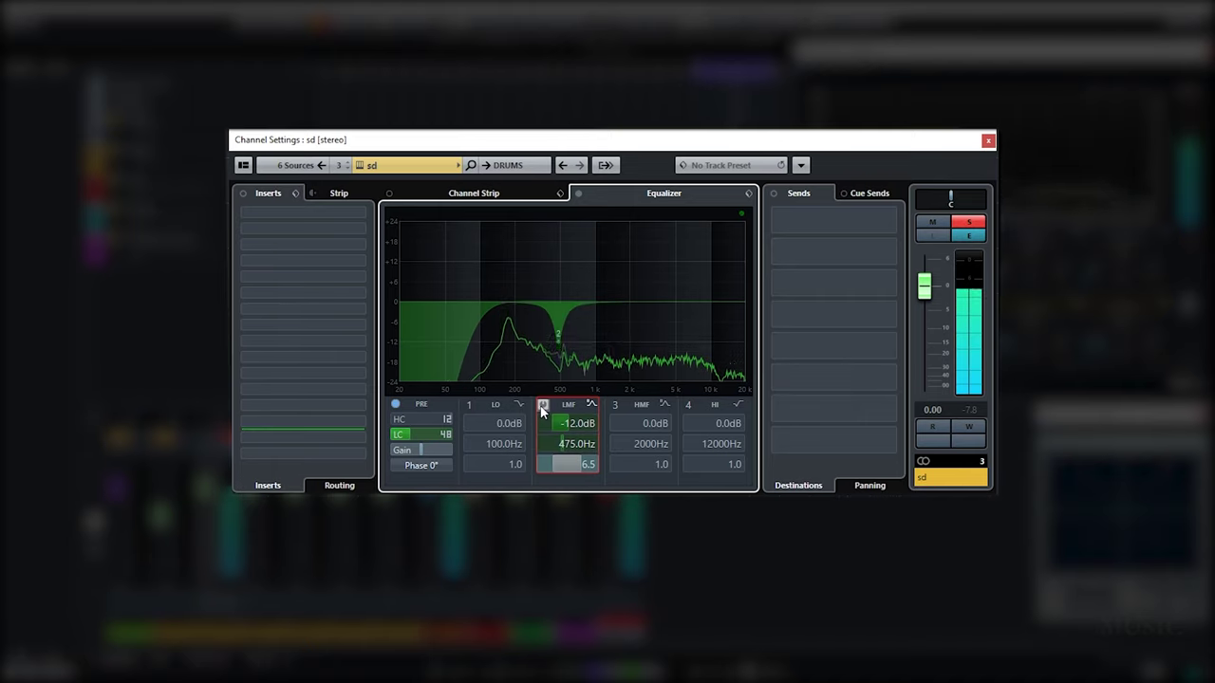
Step: Lift band 3 by 2.8 dB near 201 Hz and cut band 4 6.8 dB at 3570 Hz, Parametric I, Q 2.0
left_click(615, 405)
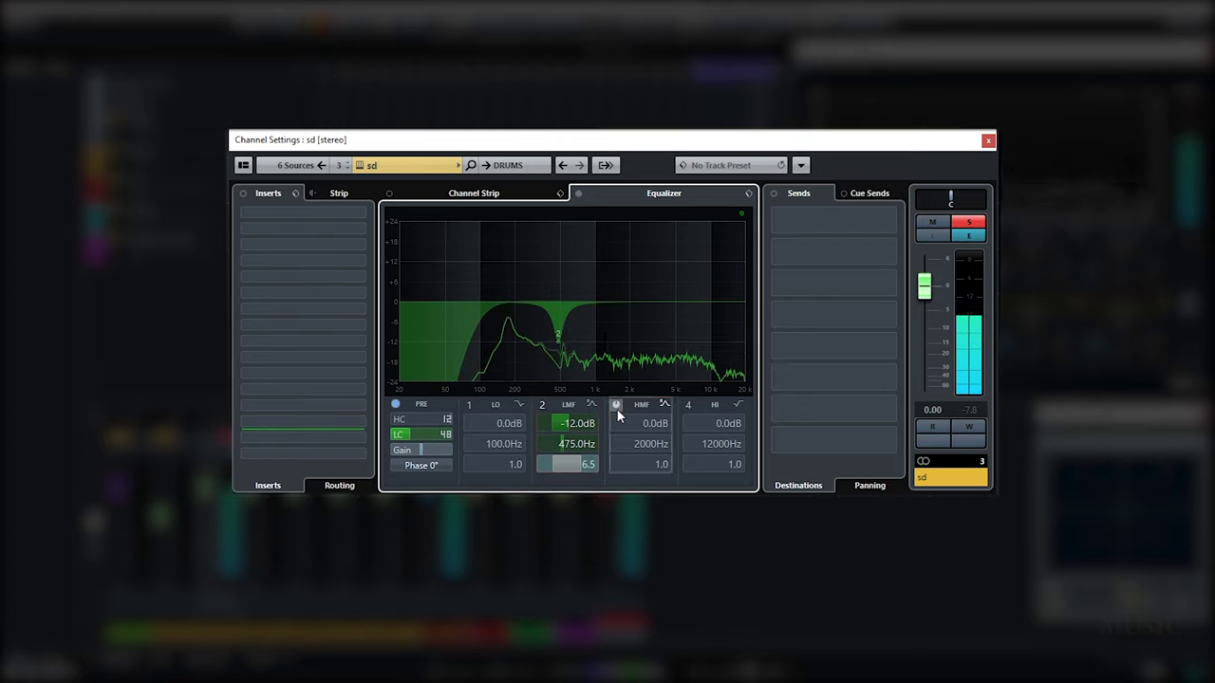
left_click_drag(630, 300, 515, 290)
left_click_drag(659, 300, 660, 324)
left_click(737, 405)
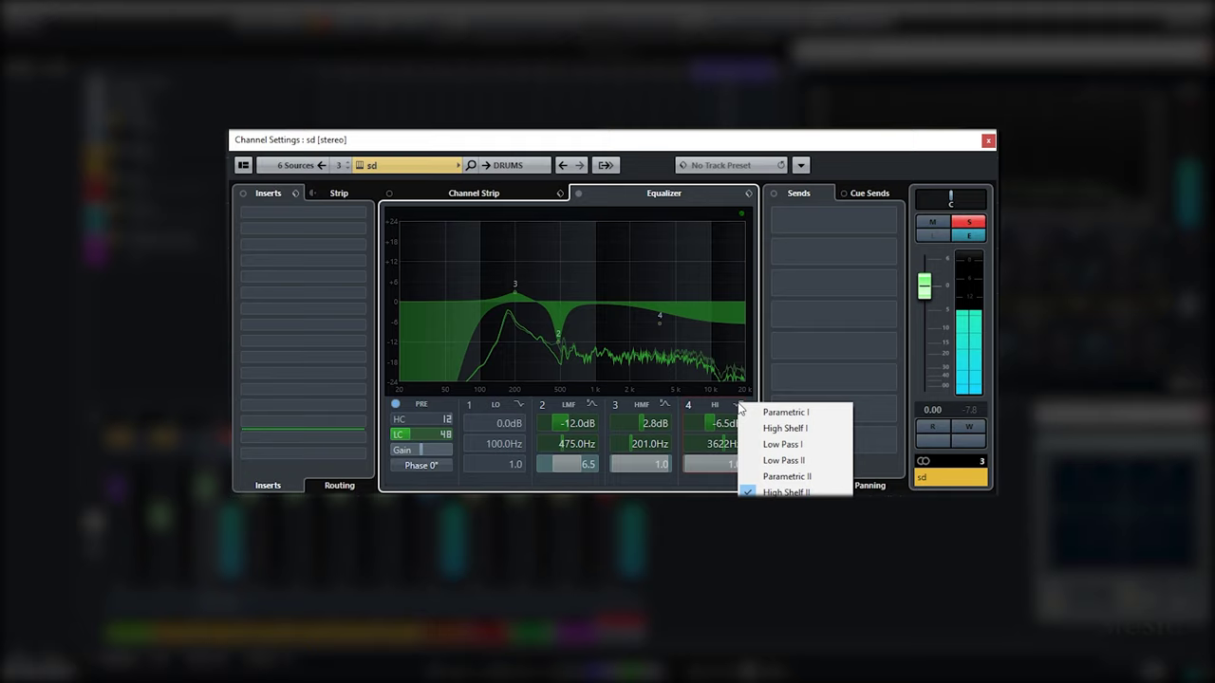
left_click(785, 413)
double_click(713, 463)
type("2")
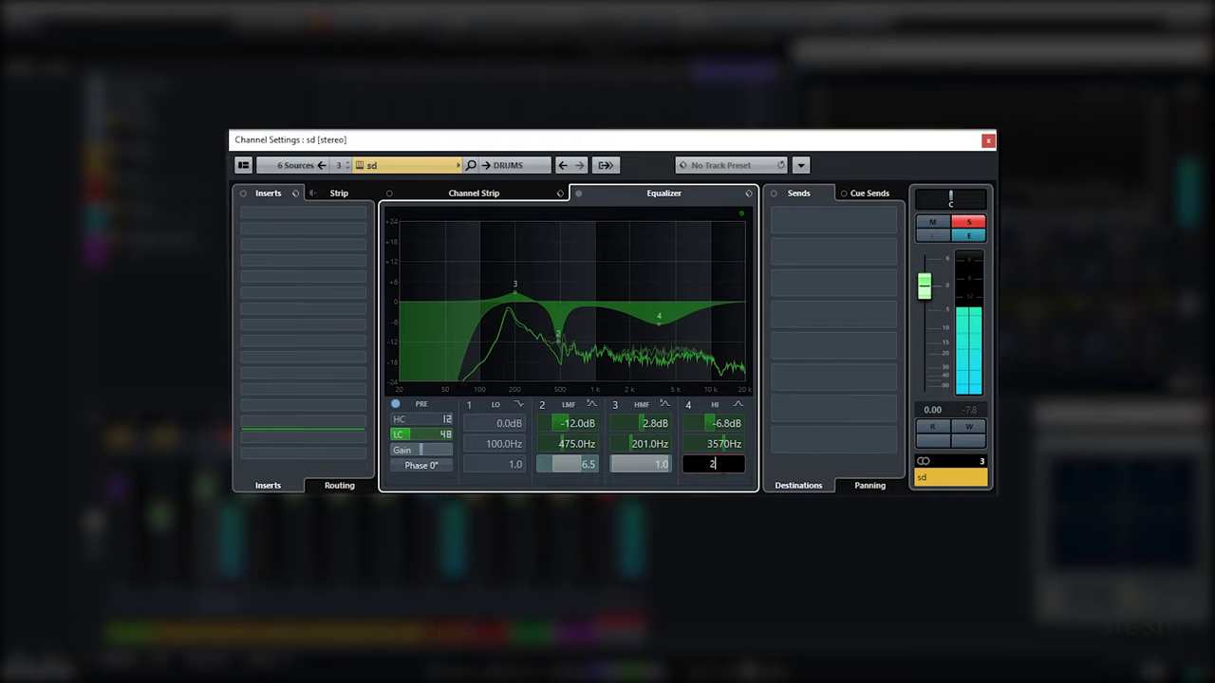
key("Return")
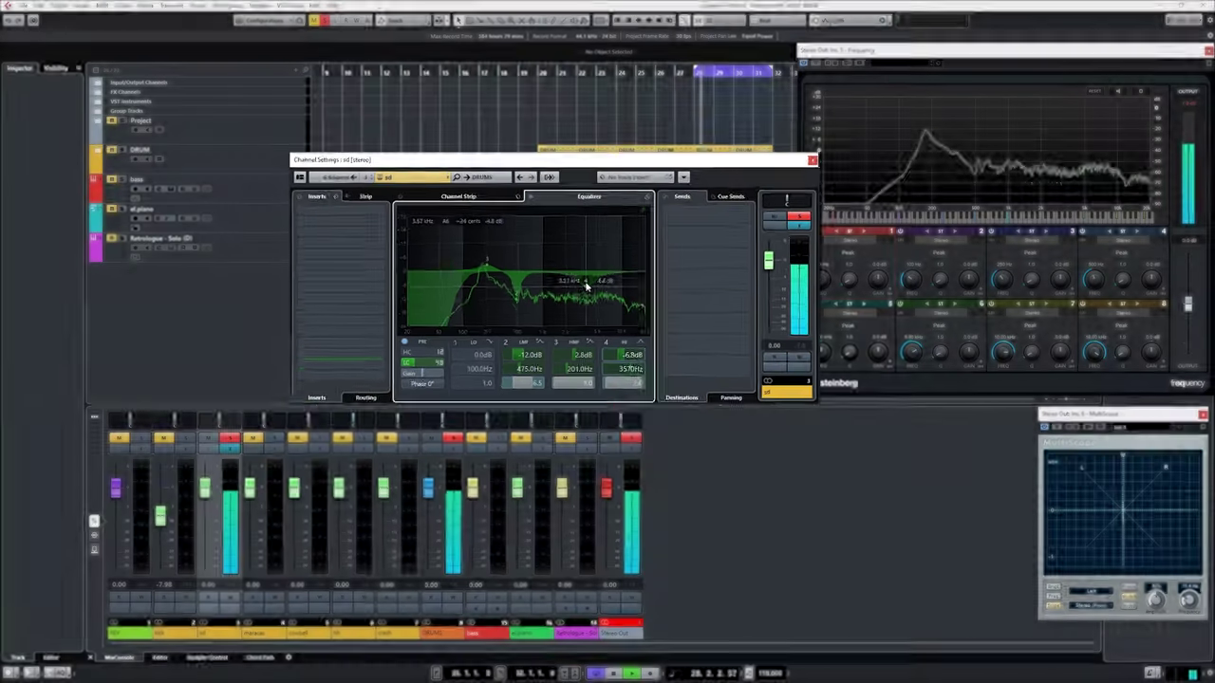
Step: Insert a MultibandCompressor on sd and lower its band 2 threshold to -16.5 dB
left_click(332, 208)
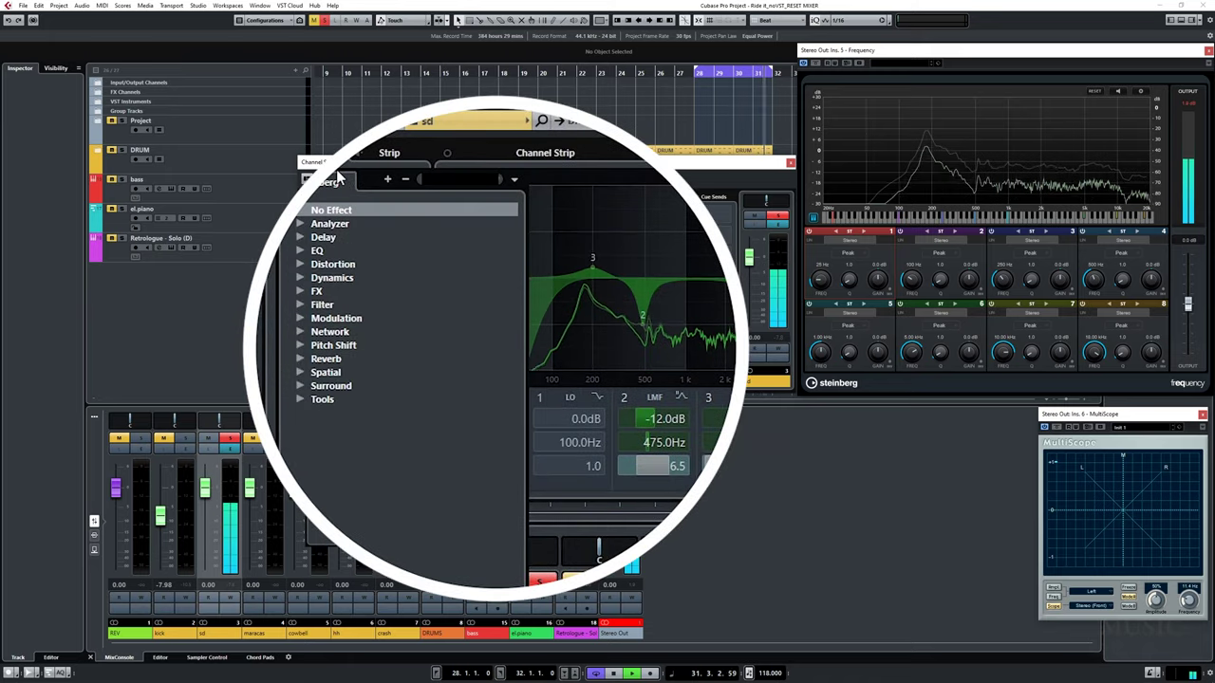
type("multi")
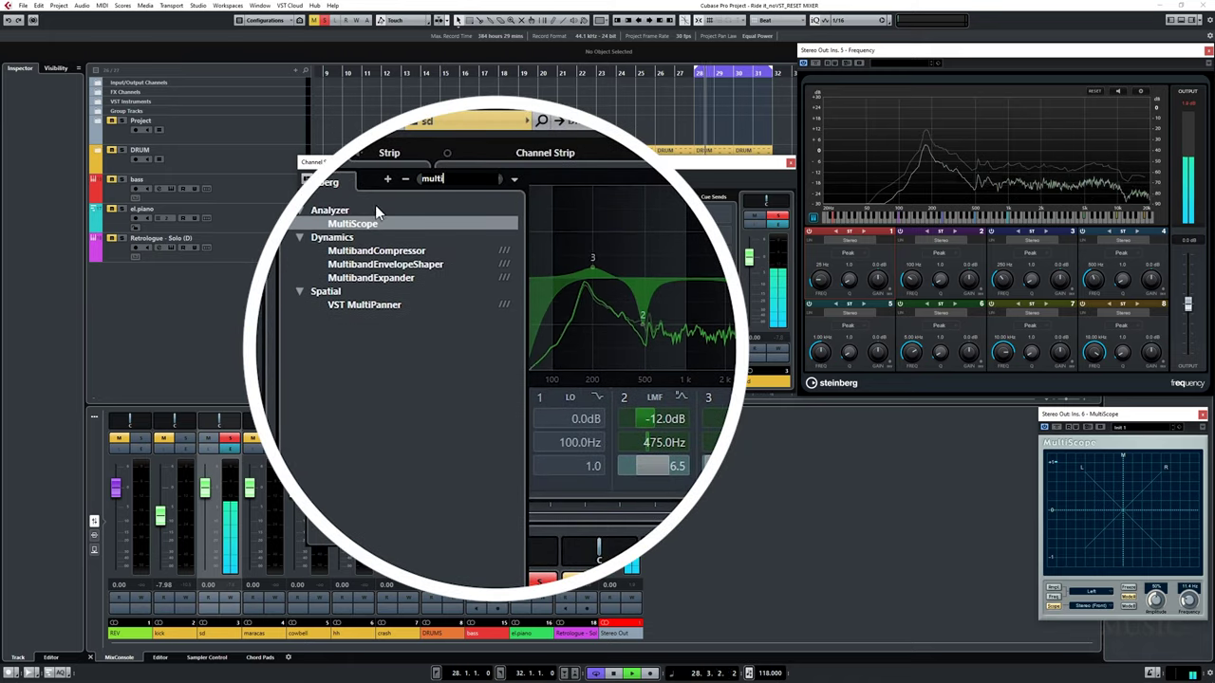
left_click(376, 277)
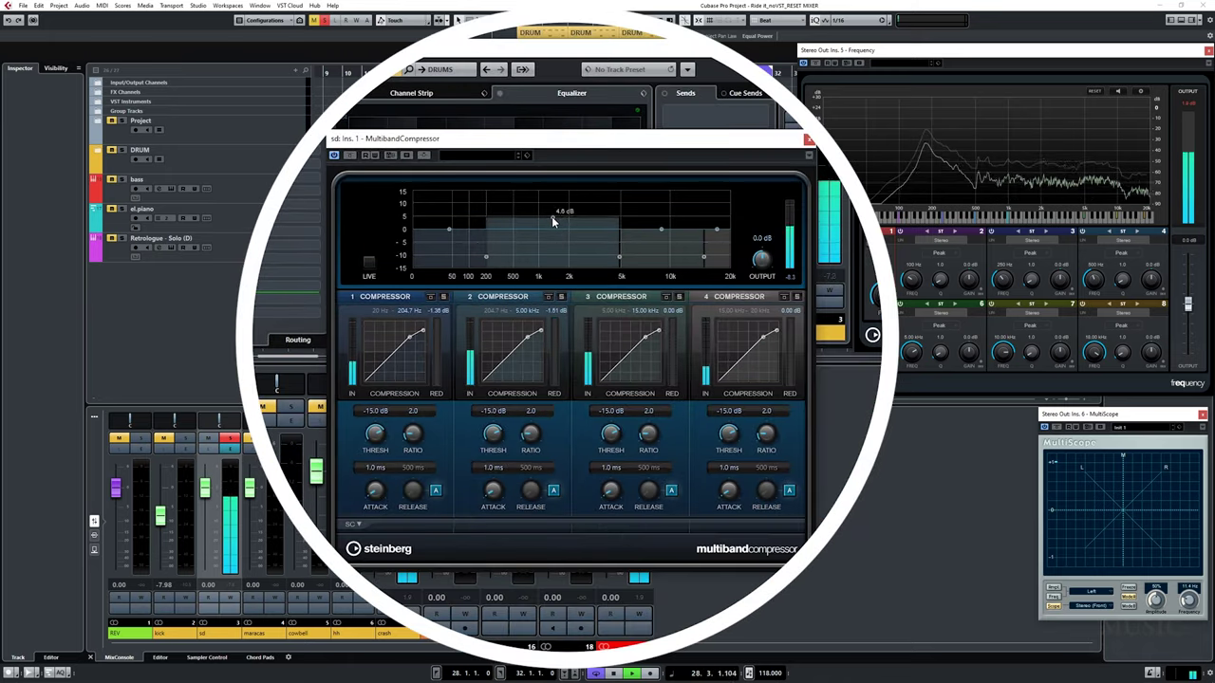
left_click_drag(493, 432, 492, 438)
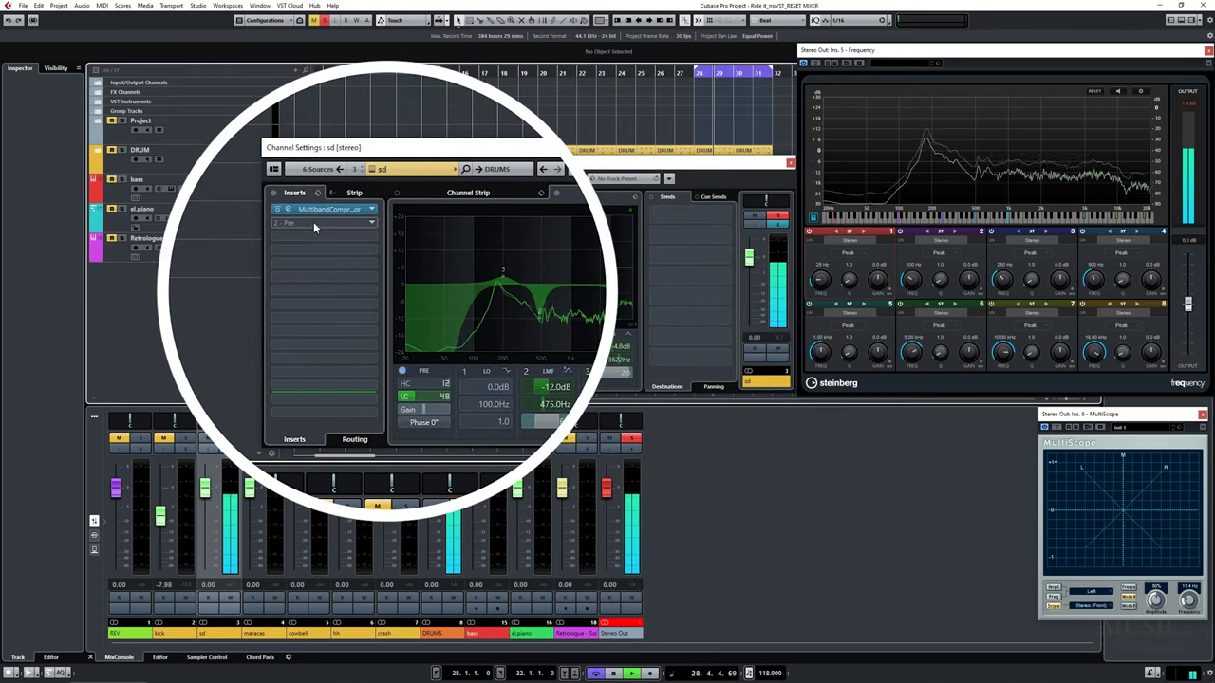
Step: Add a Tube Compressor in the sd channel's second insert slot
left_click(313, 224)
type("tube")
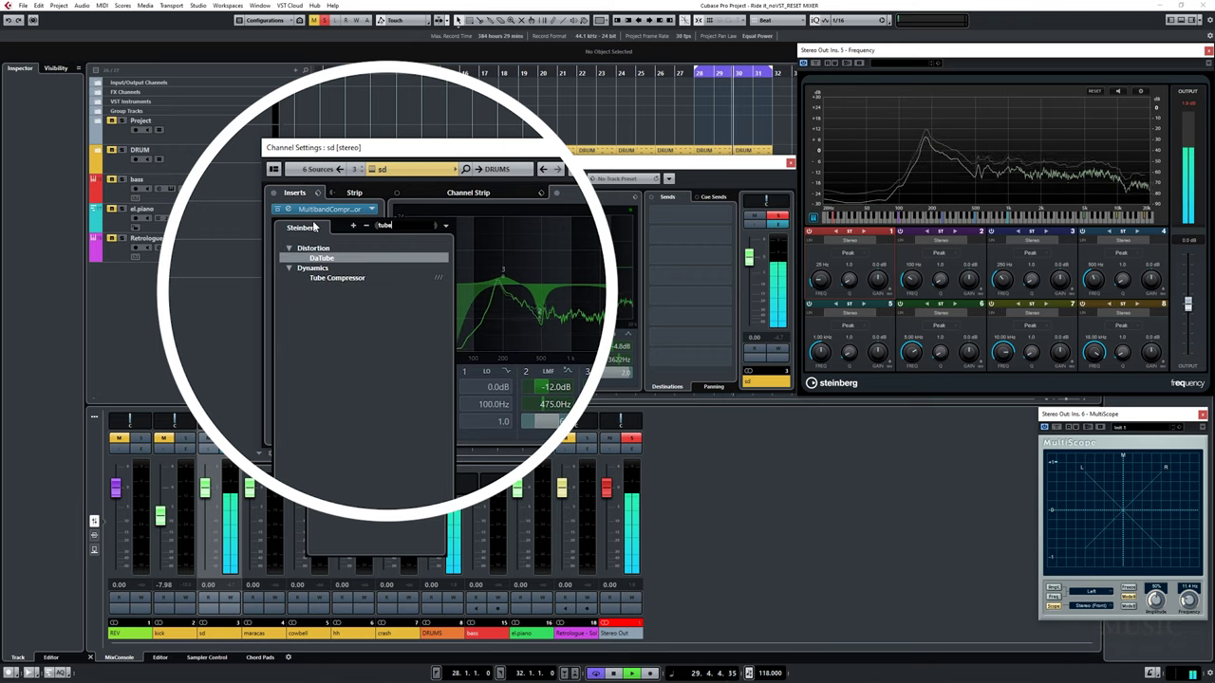
left_click(338, 278)
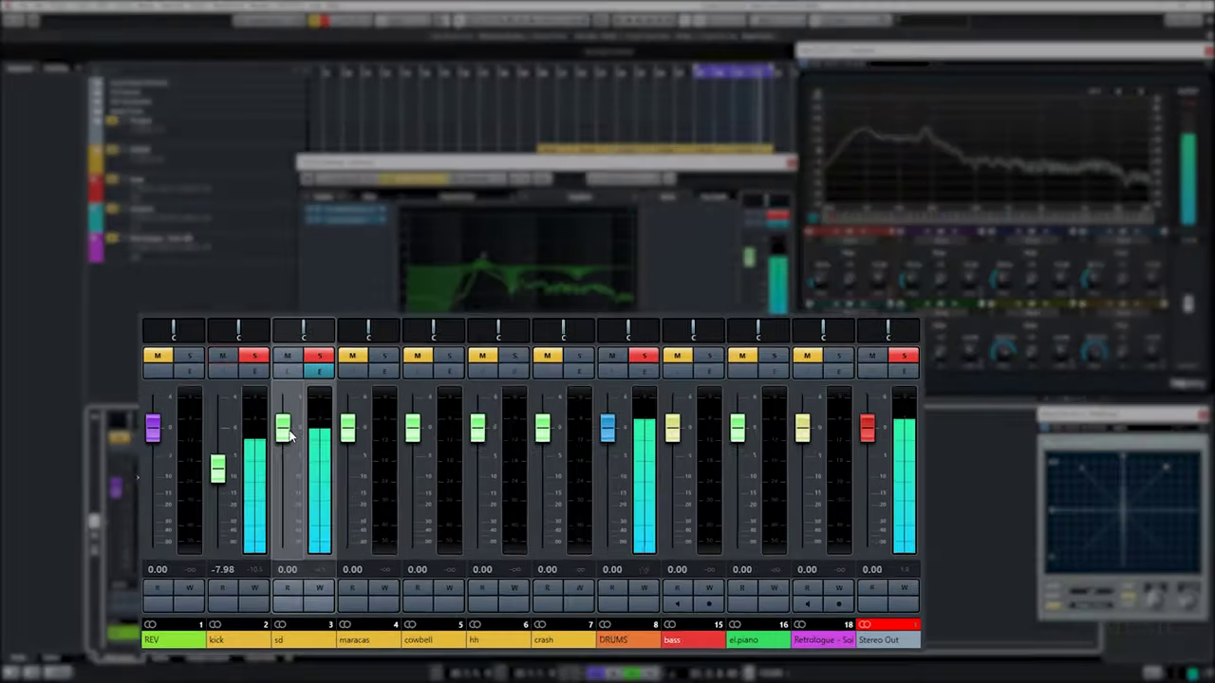
Step: Pull the sd fader down, then settle it at -7.19 dB
left_click_drag(290, 435, 264, 441)
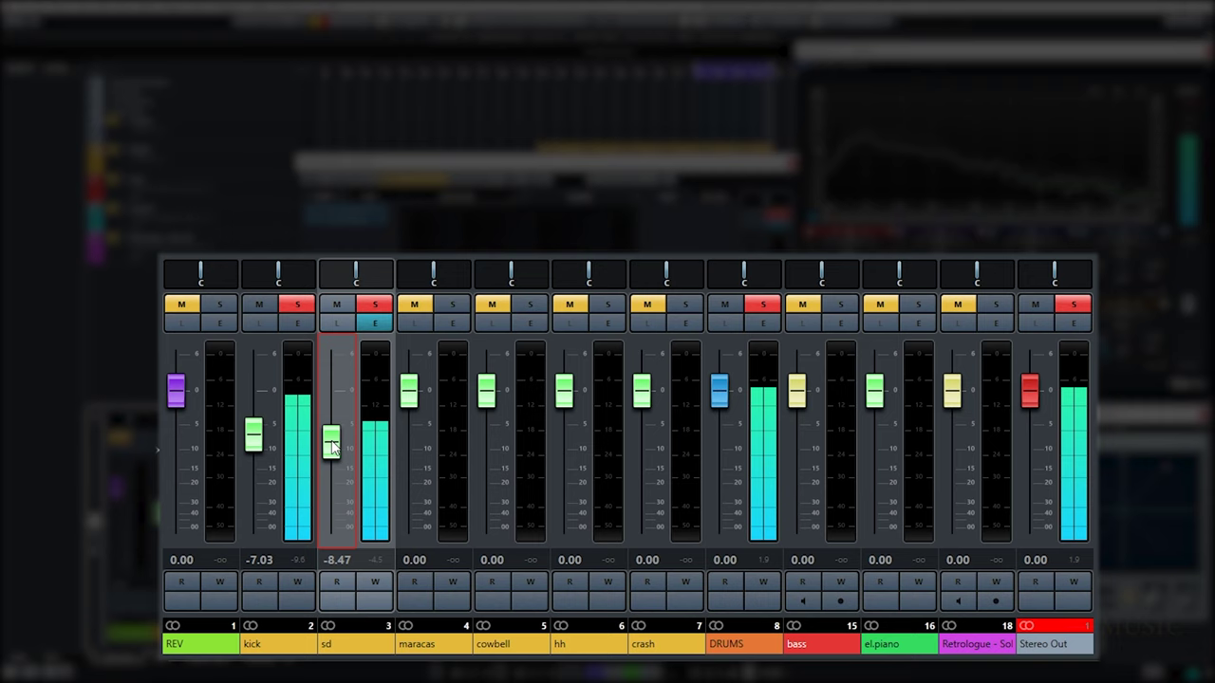
left_click_drag(332, 448, 334, 435)
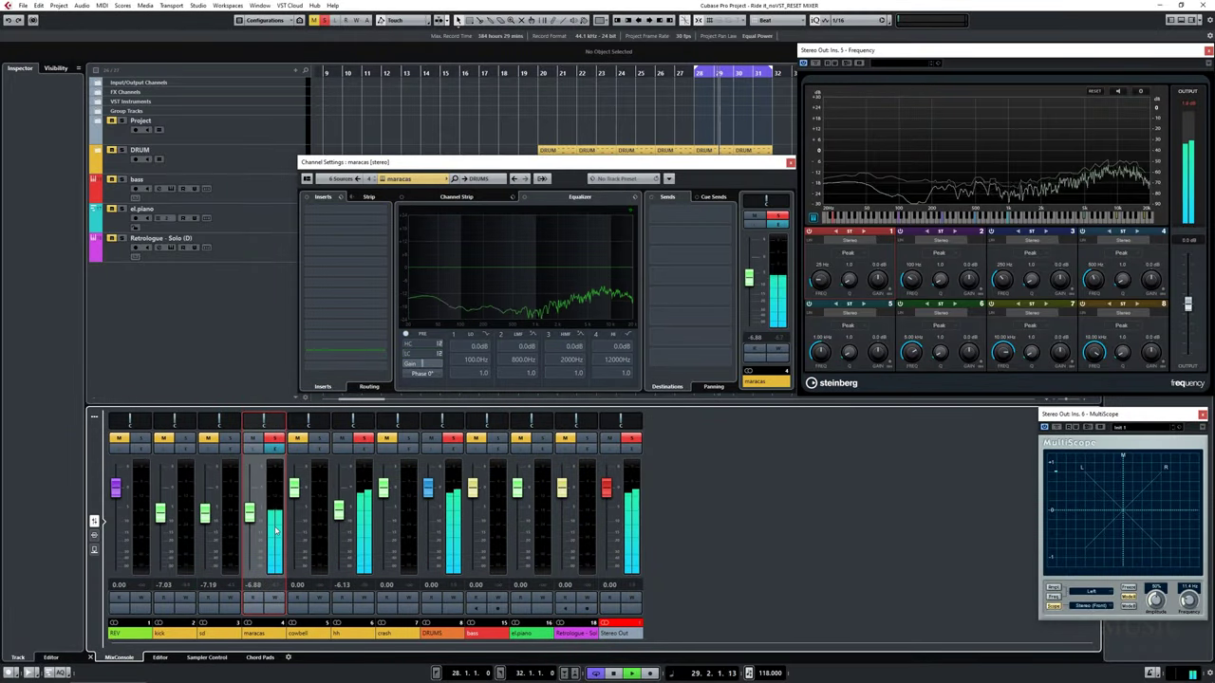
Step: Enable a 48-slope low cut at 200 Hz on the maracas
left_click(406, 353)
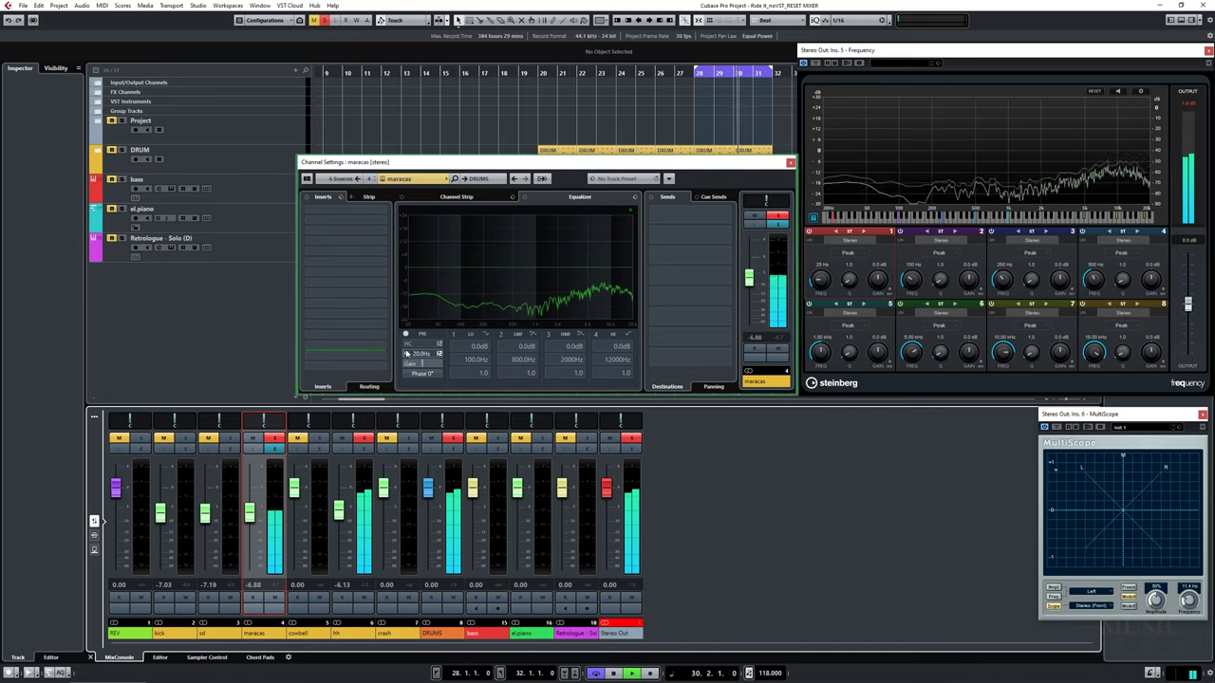
double_click(407, 353)
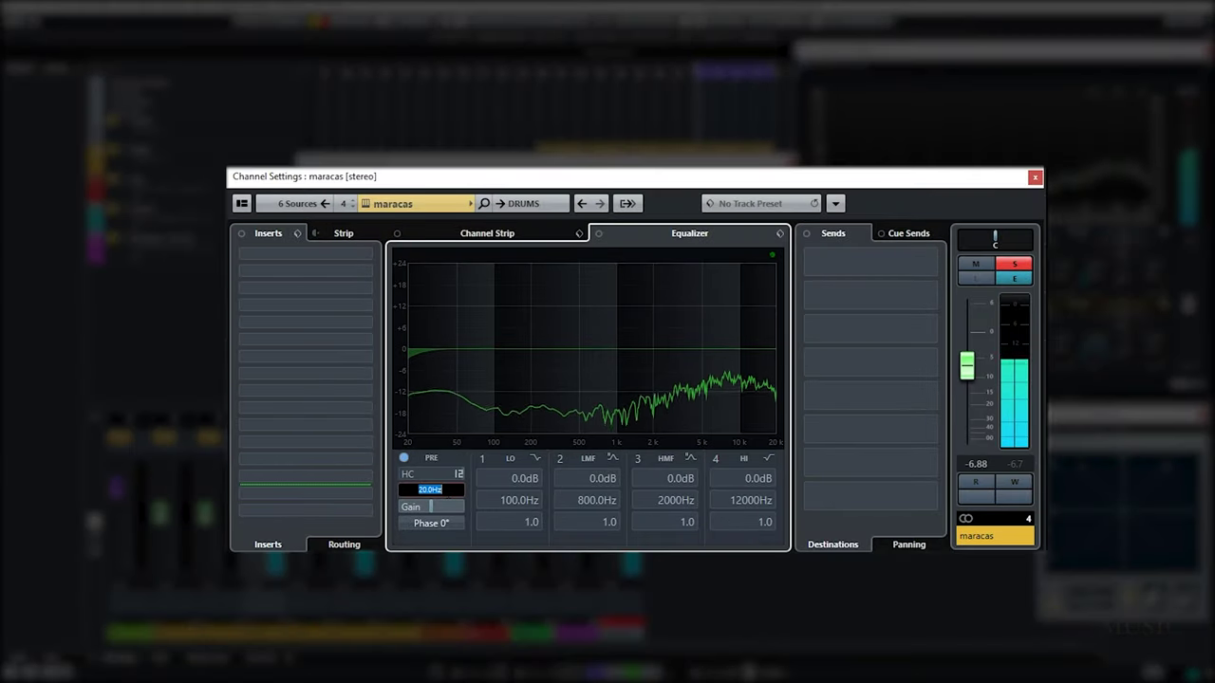
type("200")
key("Return")
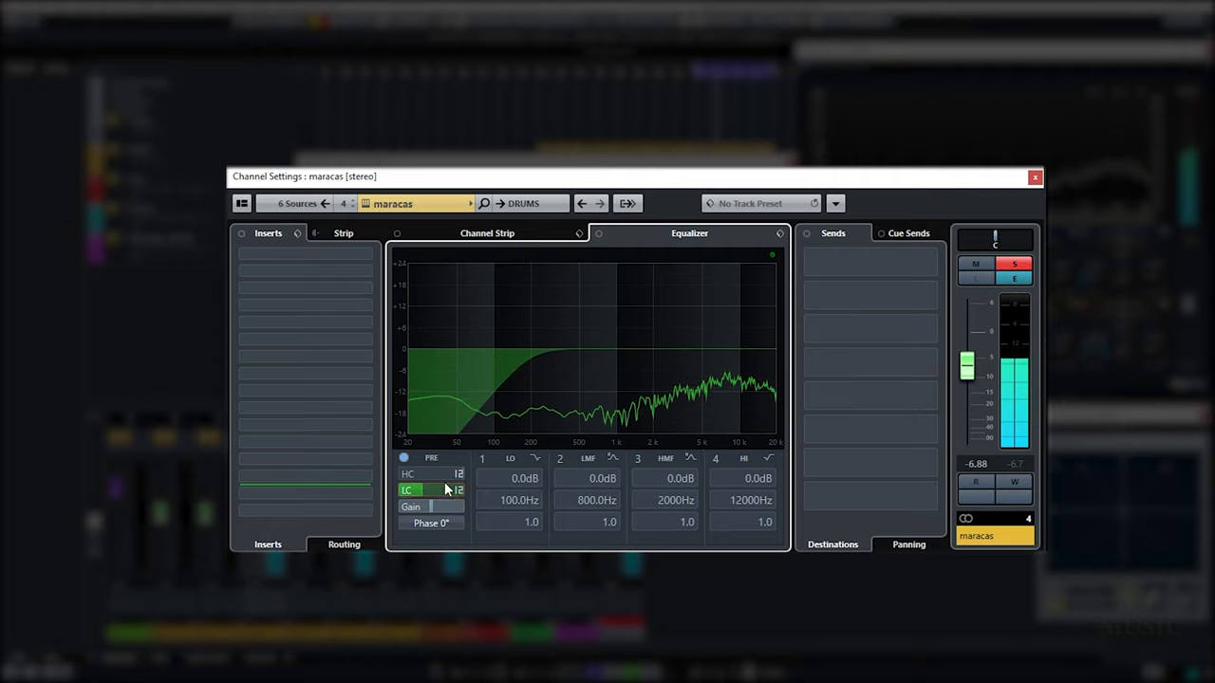
left_click(460, 490)
left_click(515, 499)
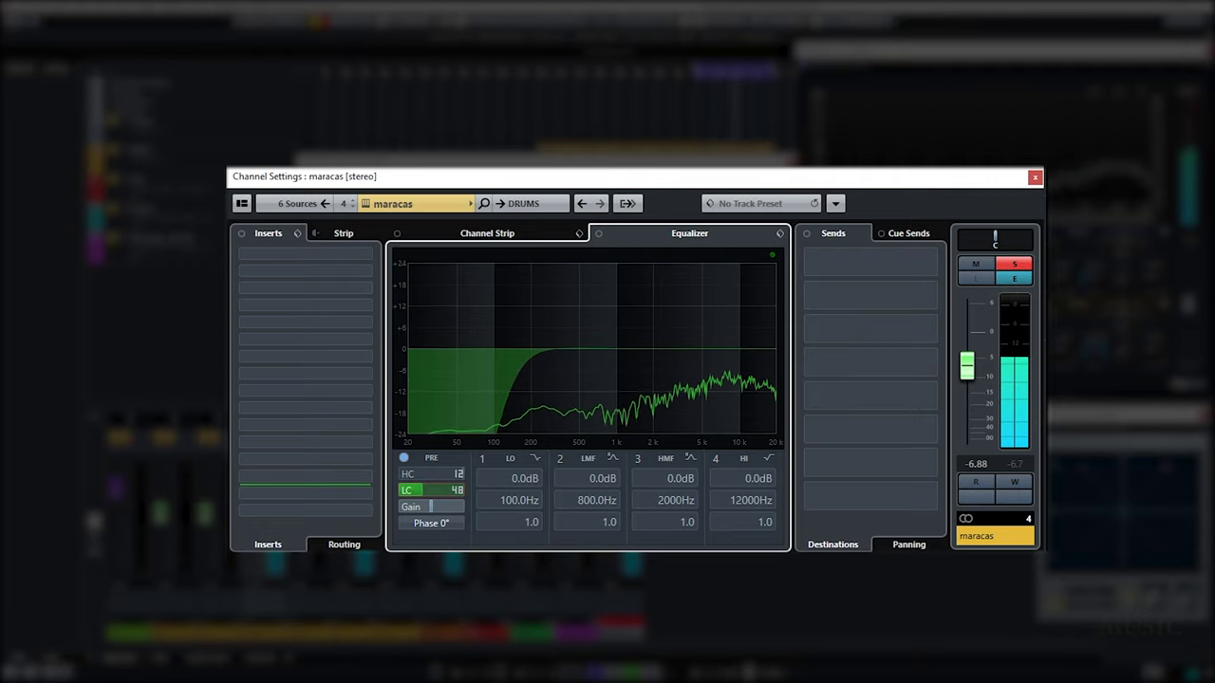
Step: Turn the high band into a Parametric I bell boosting about 7 dB near 7.6 kHz
left_click(726, 344)
left_click_drag(726, 344, 718, 325)
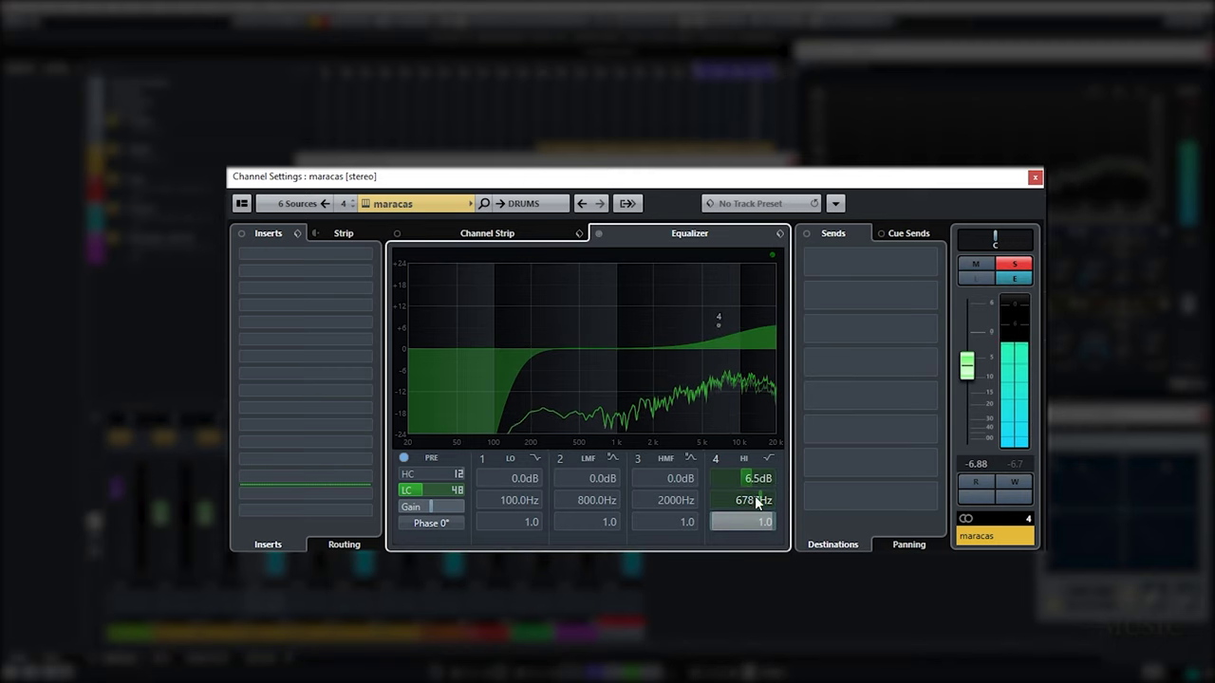
left_click(768, 460)
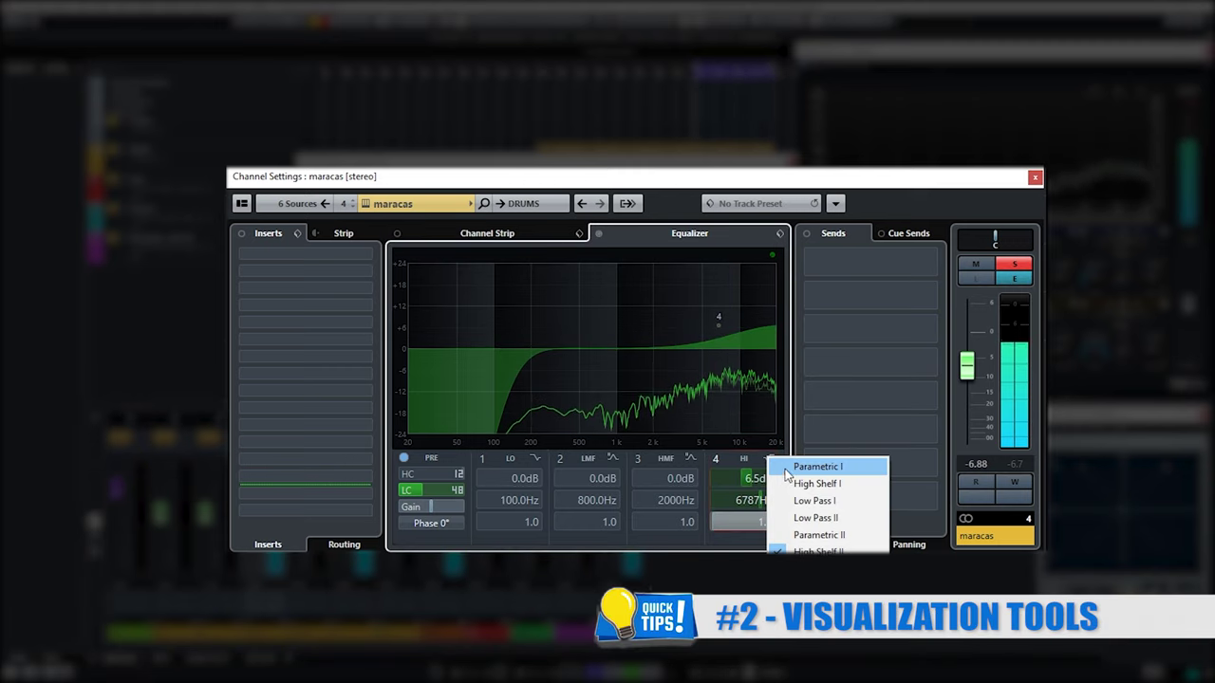
left_click(786, 468)
left_click_drag(716, 325, 720, 327)
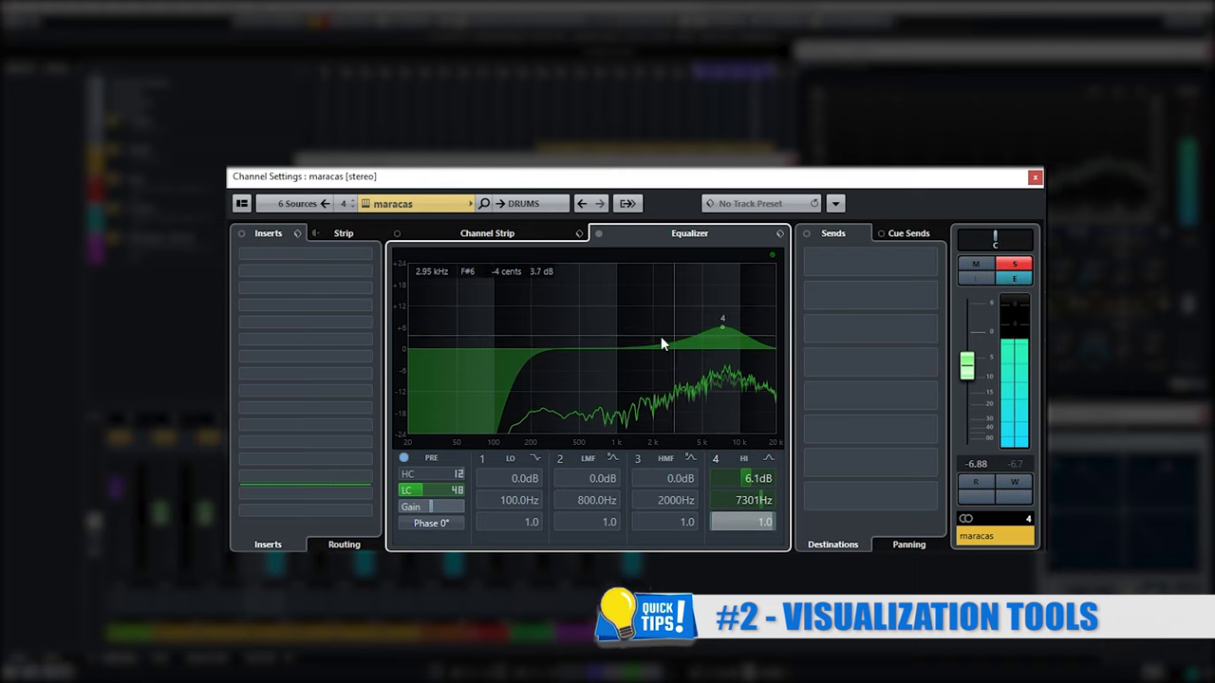
Step: Add a low-mid boost near 382 Hz, copy the maracas EQ and switch to hh
left_click(563, 352)
left_click_drag(563, 351, 566, 325)
right_click(612, 372)
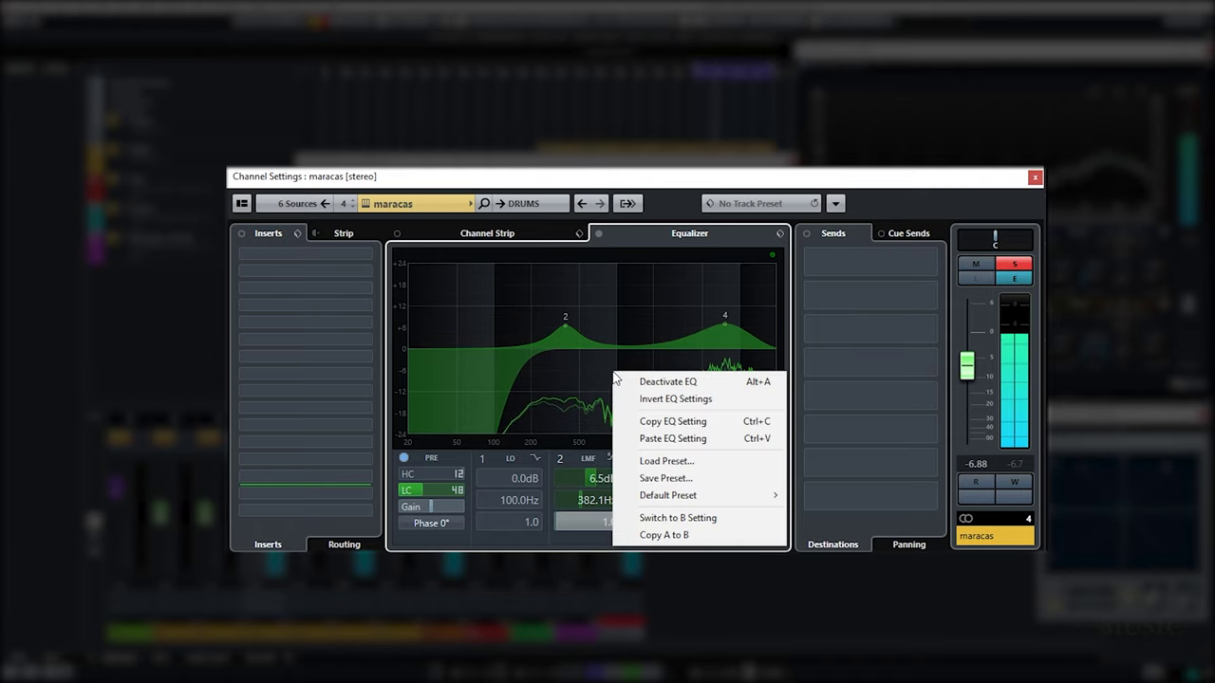
left_click(650, 424)
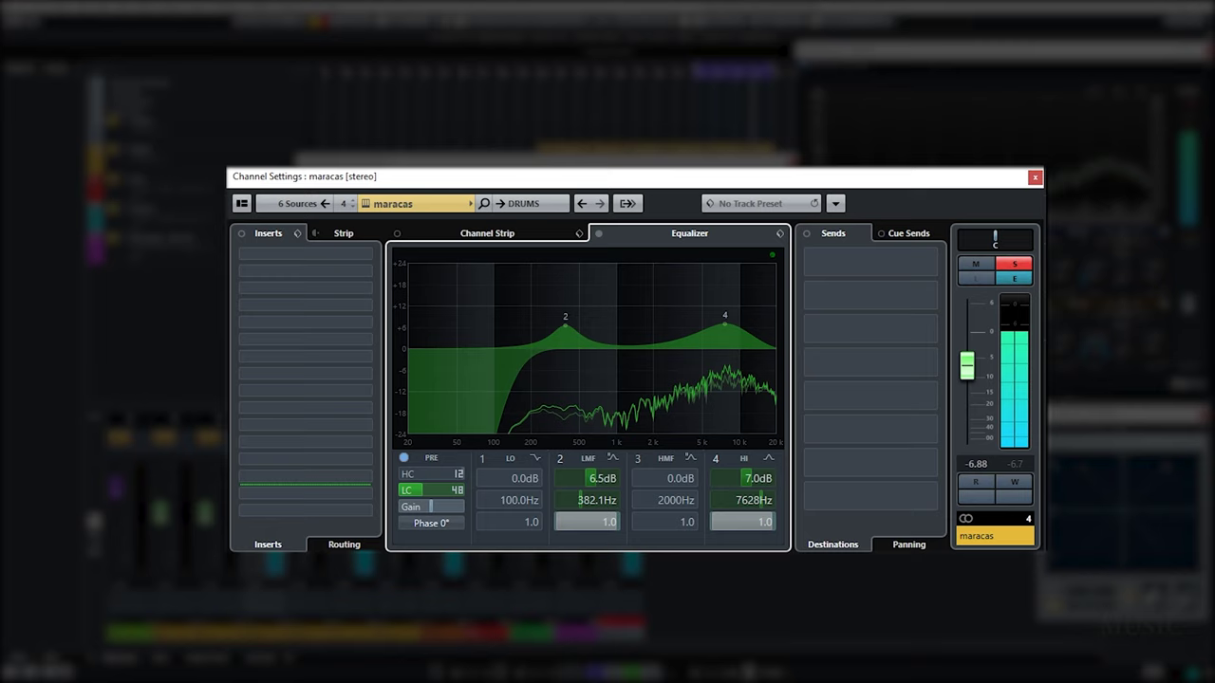
key("Down")
key("Down")
Step: Paste the maracas EQ onto hh and invert it, cutting 382.1 Hz and 7628 Hz
right_click(611, 333)
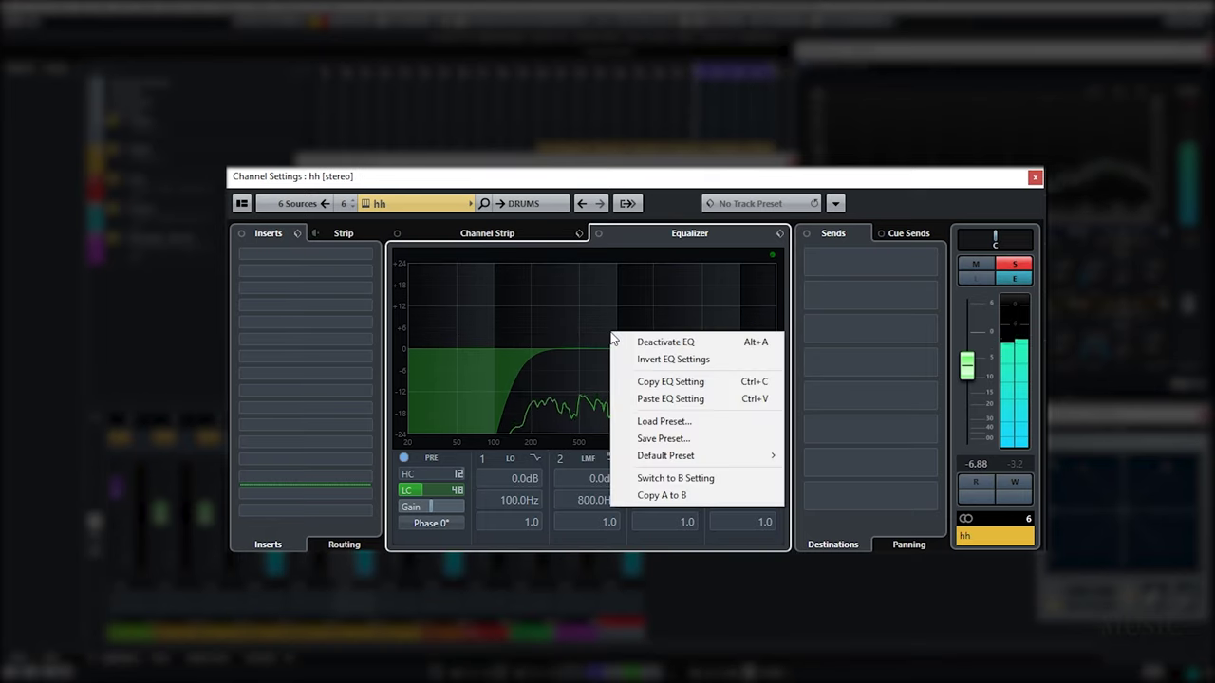
left_click(638, 401)
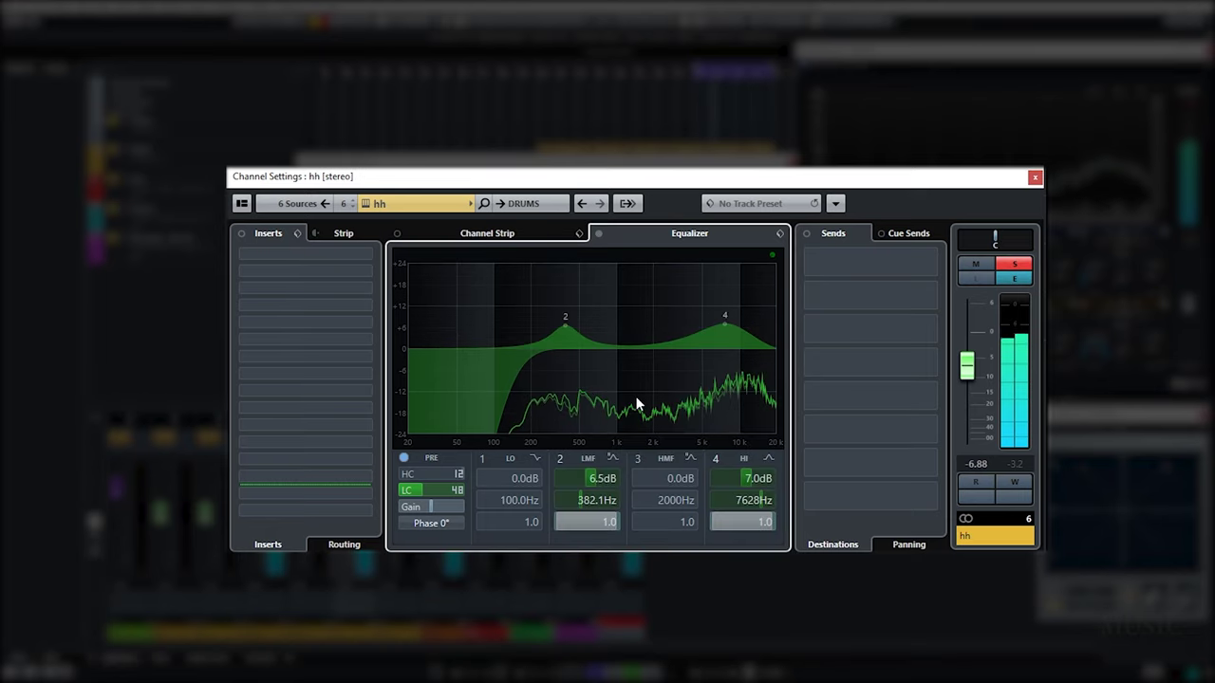
right_click(626, 355)
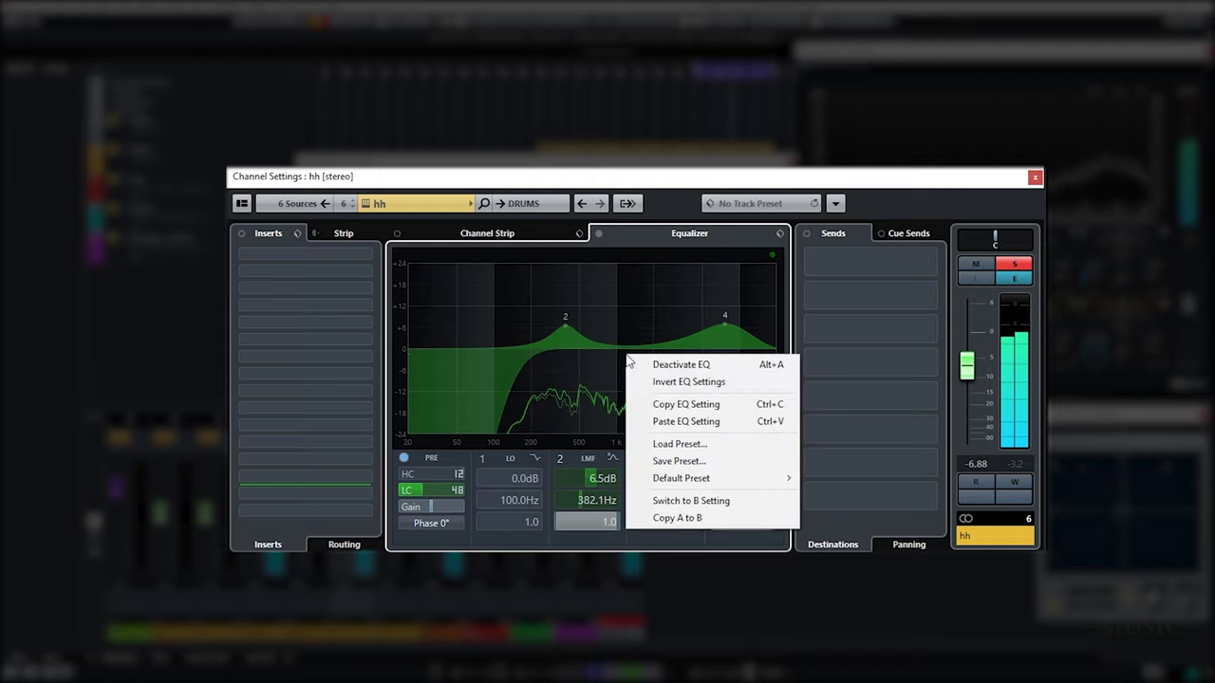
left_click(681, 389)
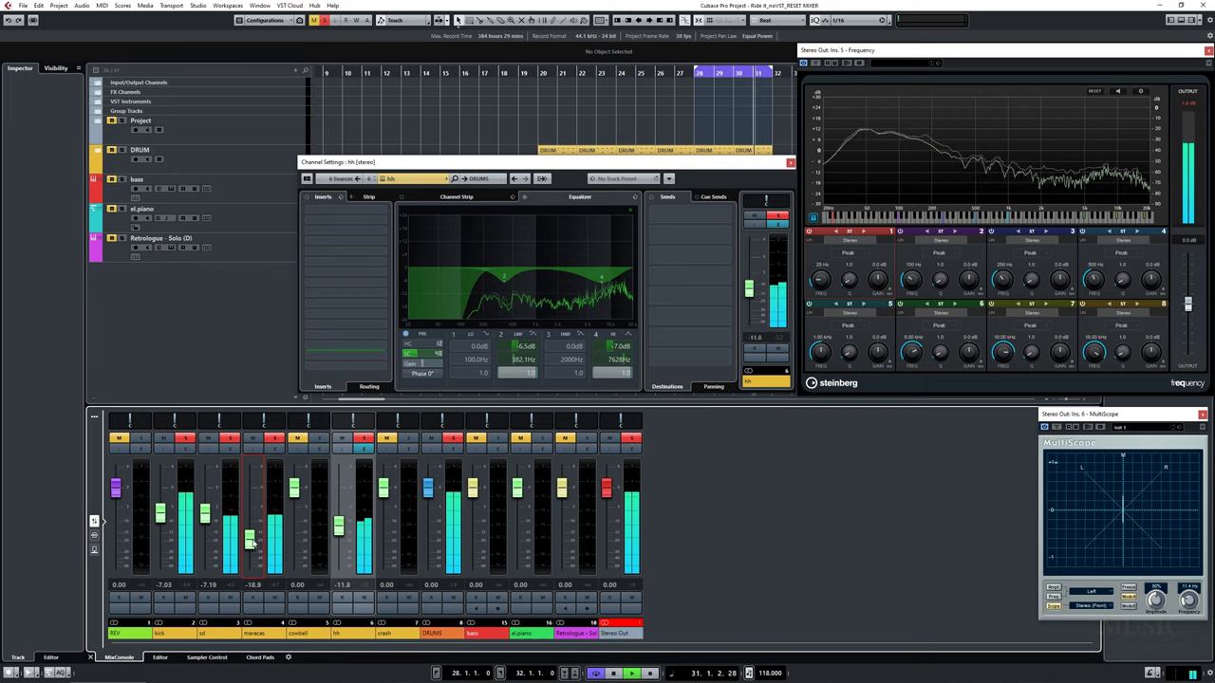
Step: Lower the maracas level to -18.9, select hh, and show the crash channel settings
left_click_drag(250, 537, 252, 541)
left_click(339, 526)
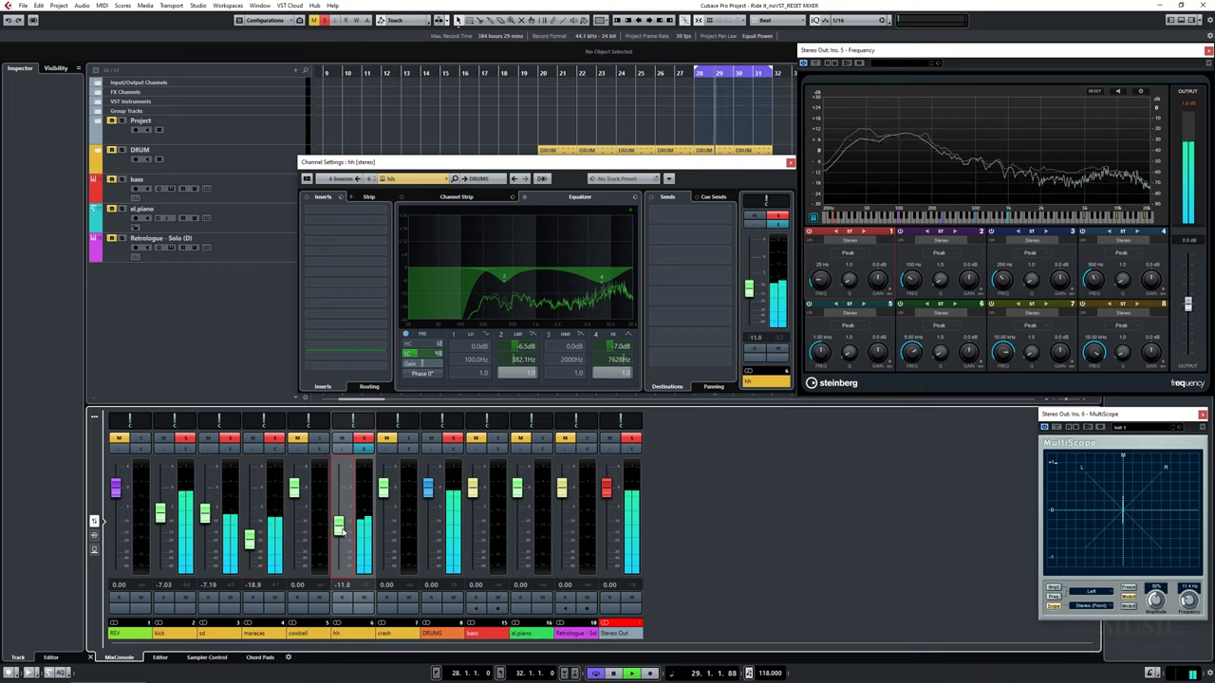
left_click(399, 550)
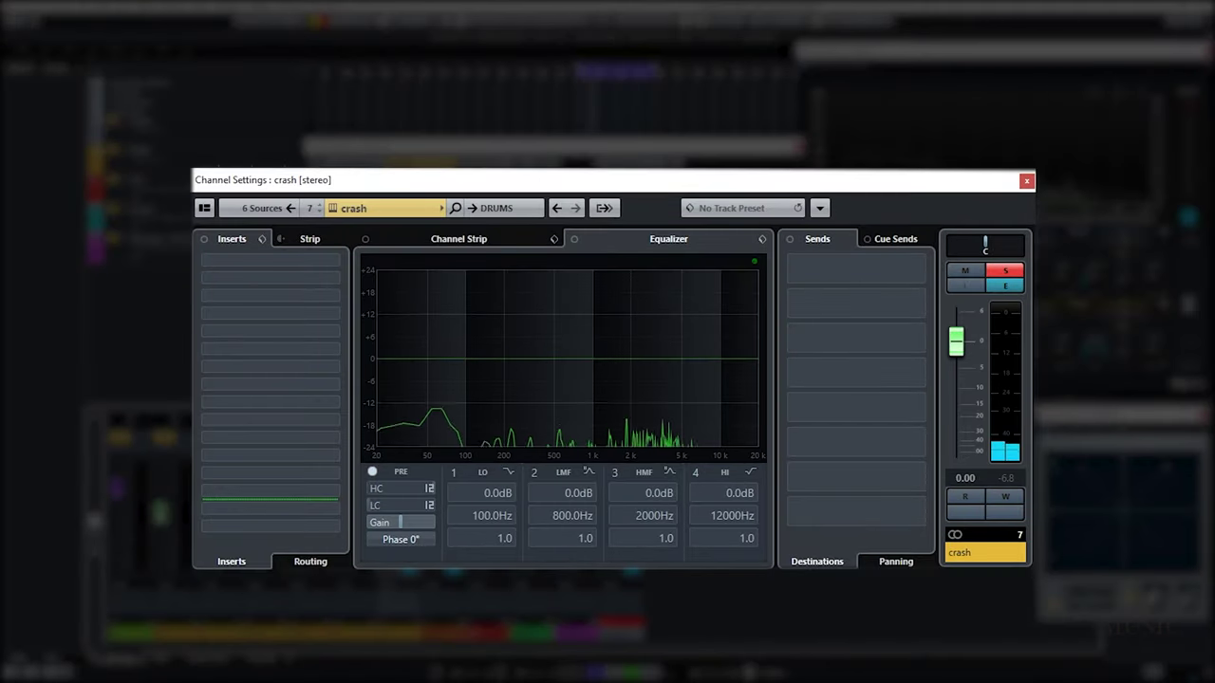
Step: Enable the crash low-cut at 150 Hz with a slope of 48
left_click(379, 506)
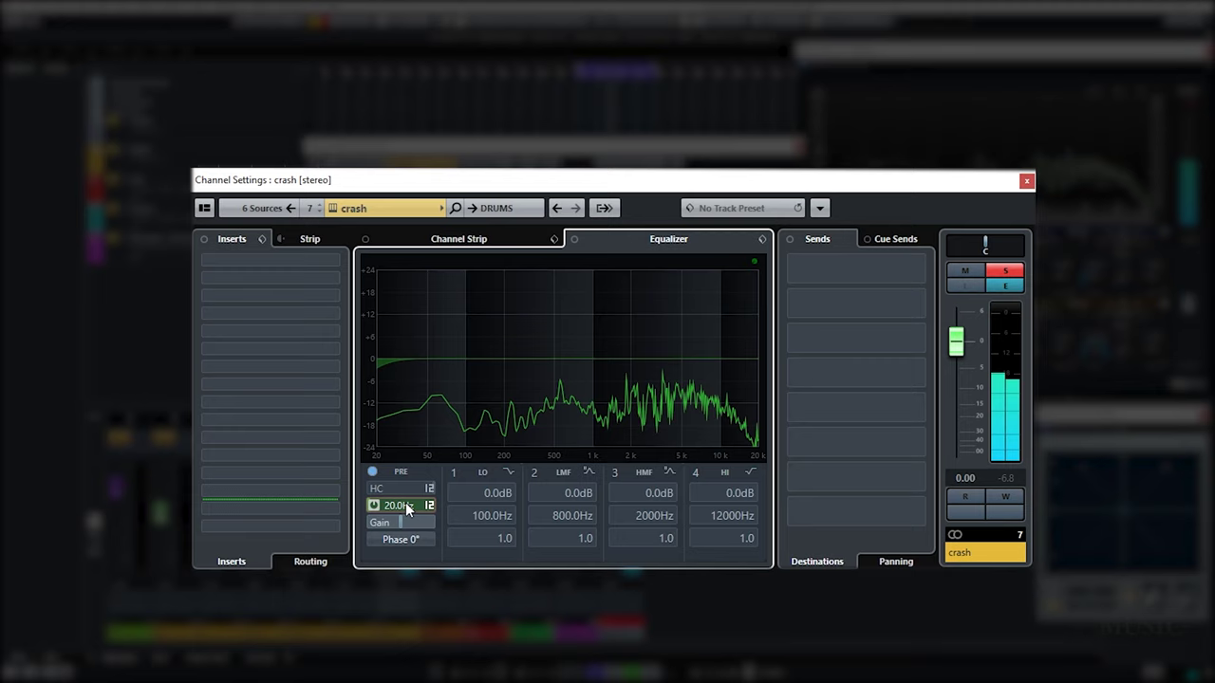
left_click(406, 508)
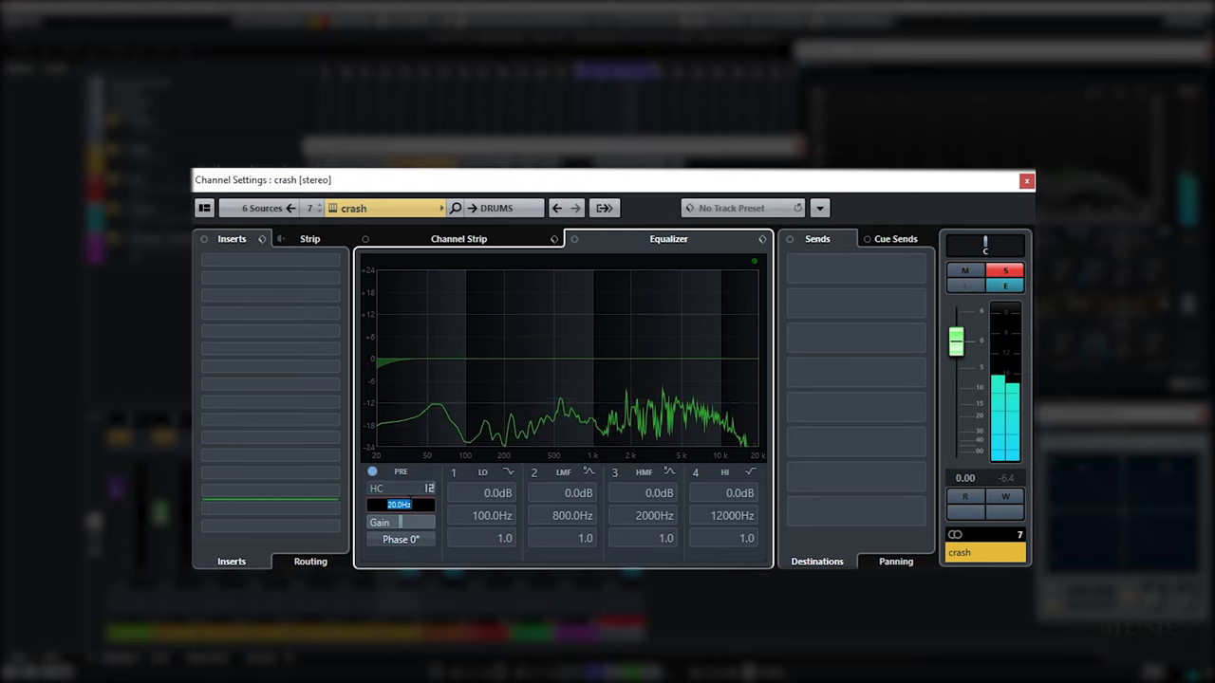
type("150")
key("Return")
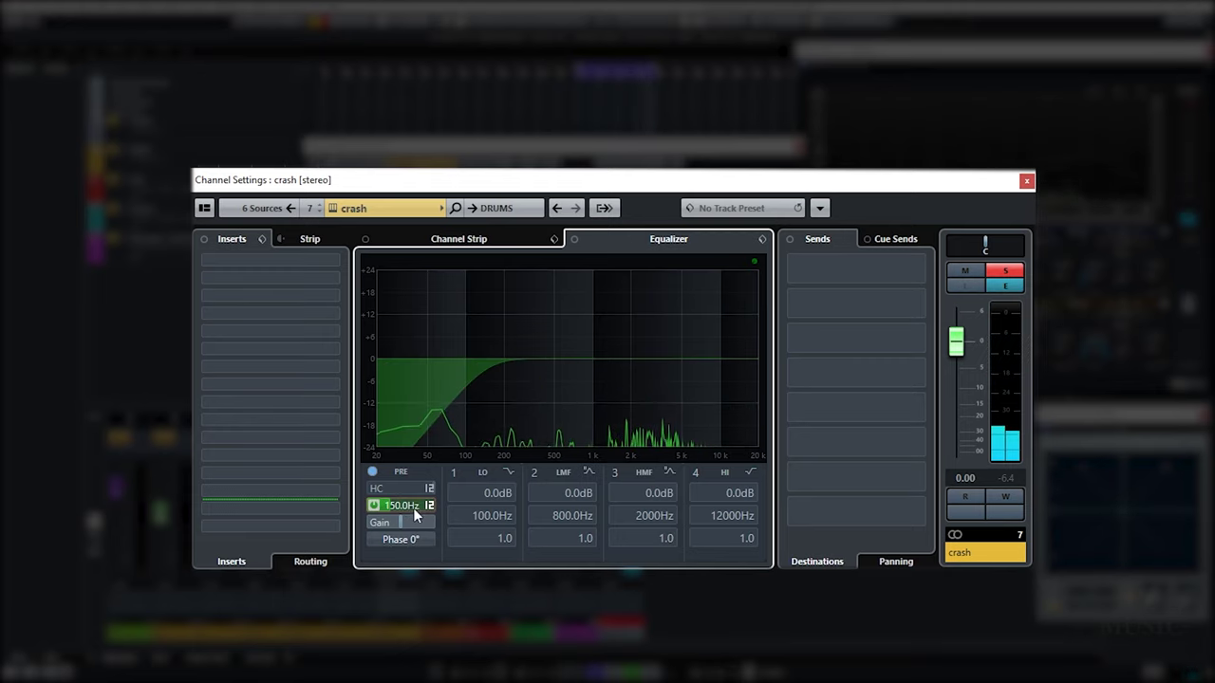
left_click(427, 508)
left_click(470, 549)
Step: Set crash band 2 to Q 0.2 at +5.7 dB/350 Hz, -4.4 dB at 2303 Hz, and highs +5.5 dB at 6787 Hz
left_click_drag(580, 359, 531, 341)
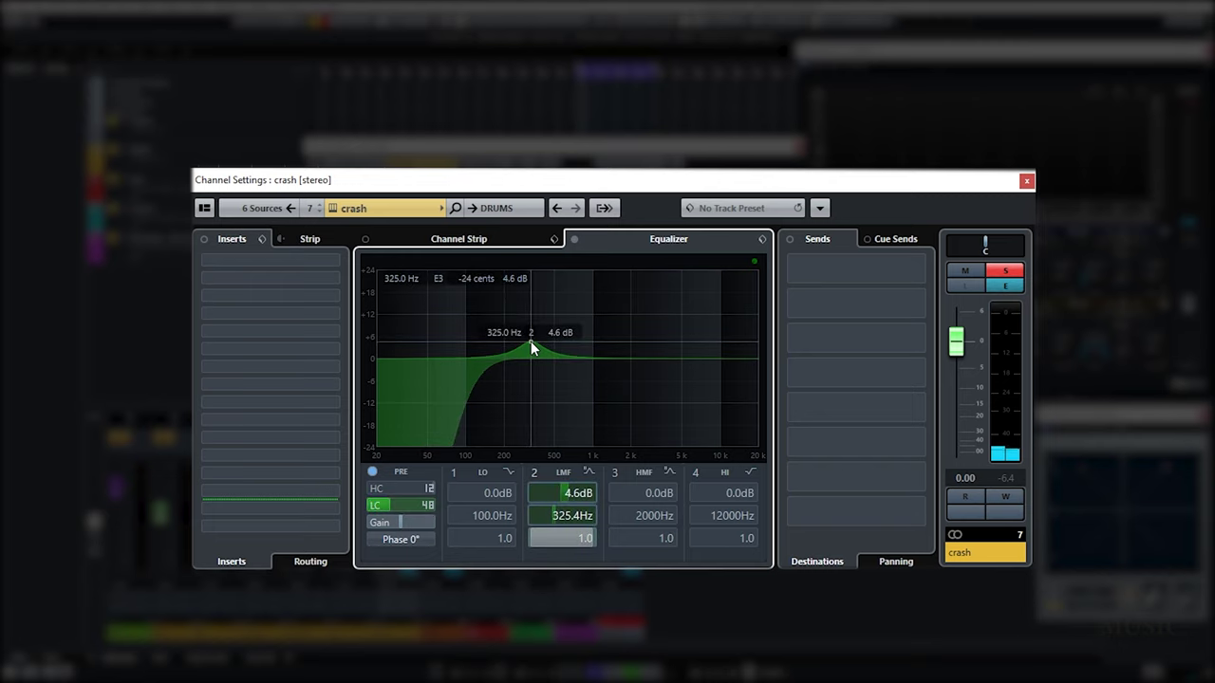
left_click(562, 537)
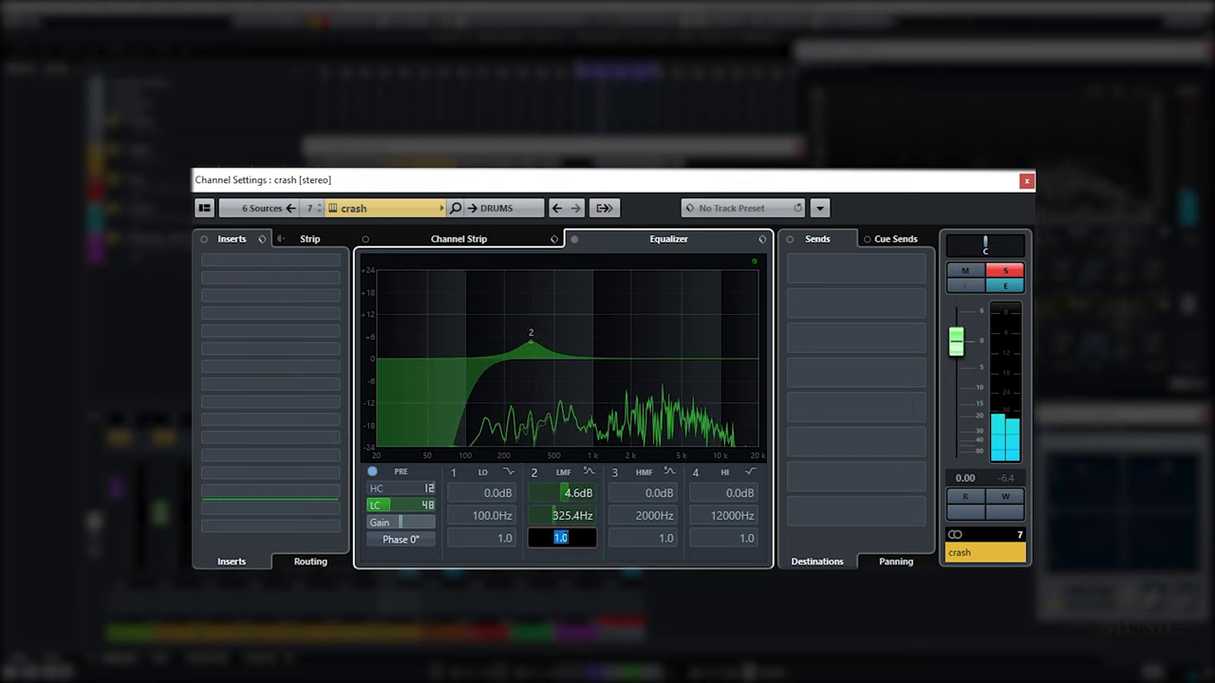
key("BackSpace")
type("0.2")
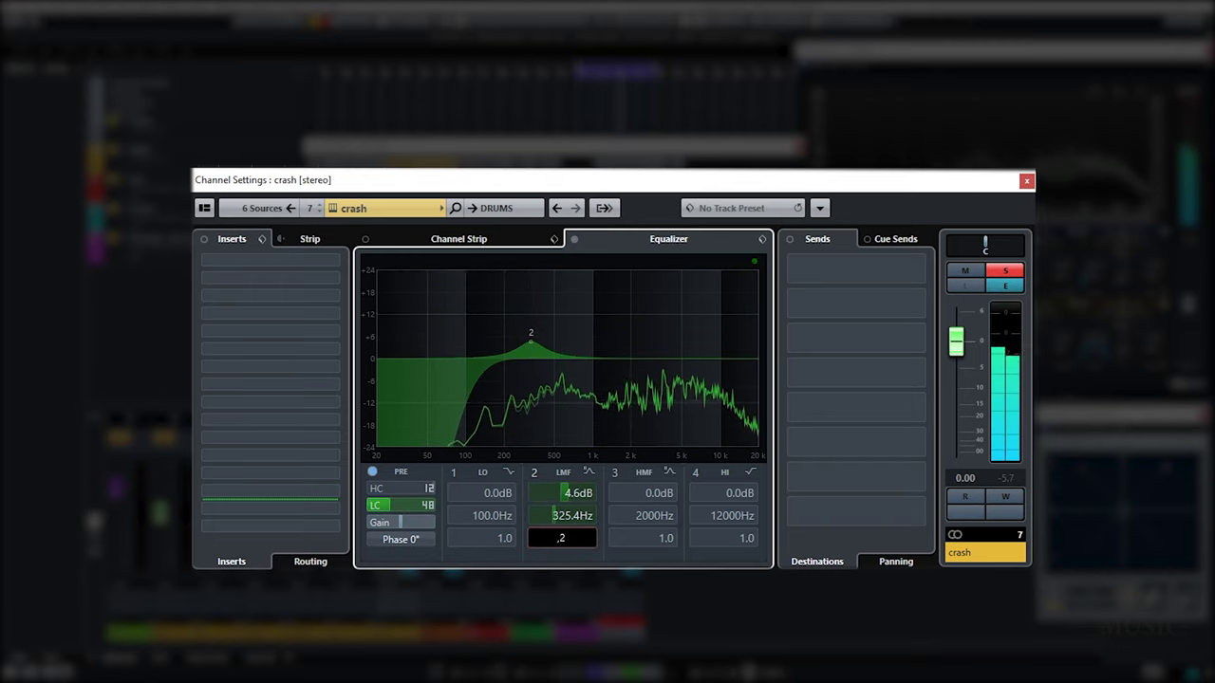
key("Return")
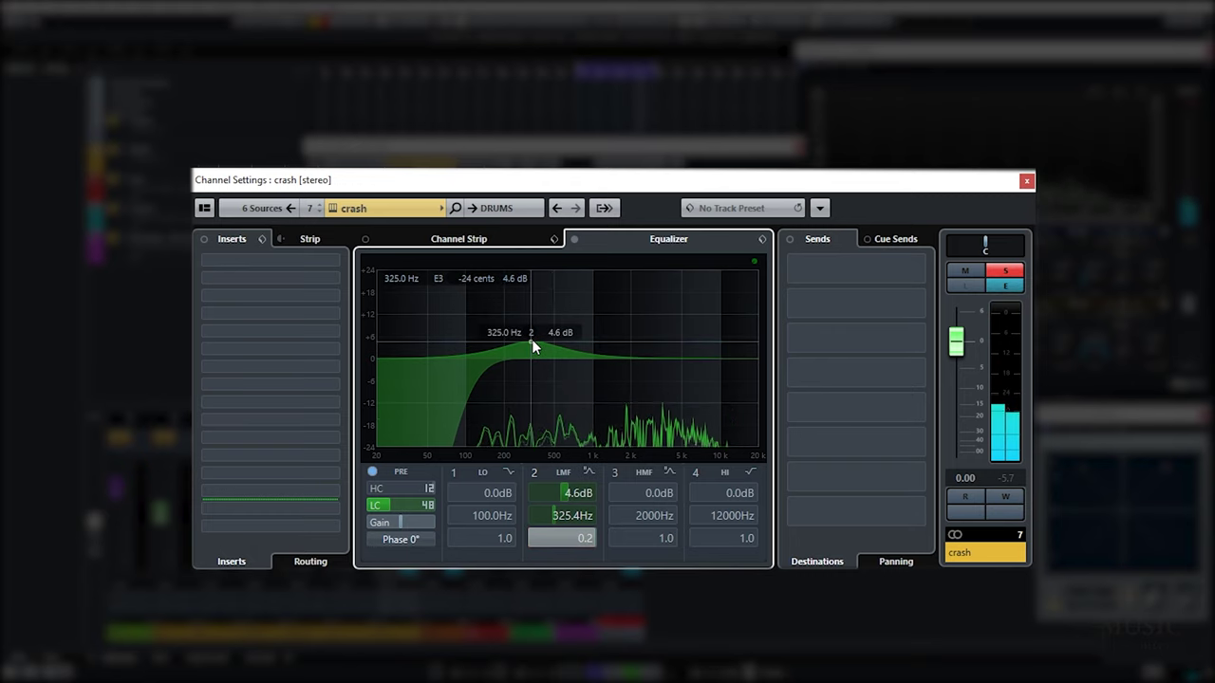
left_click_drag(531, 339, 534, 337)
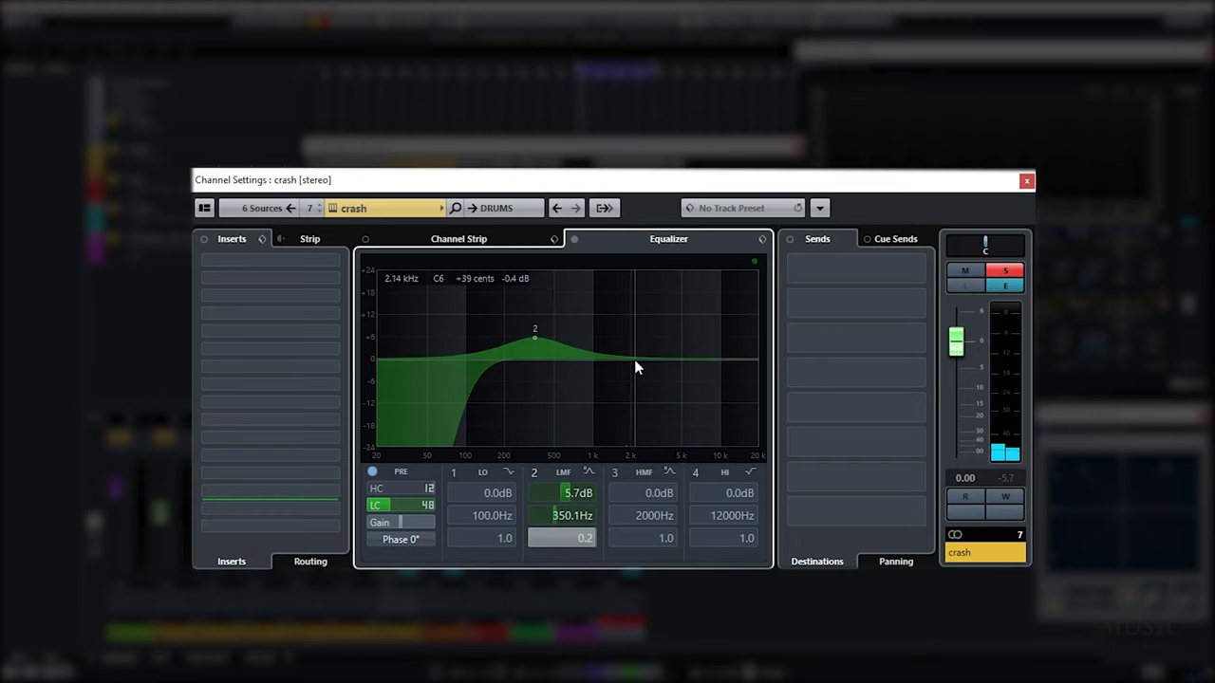
left_click_drag(634, 359, 640, 379)
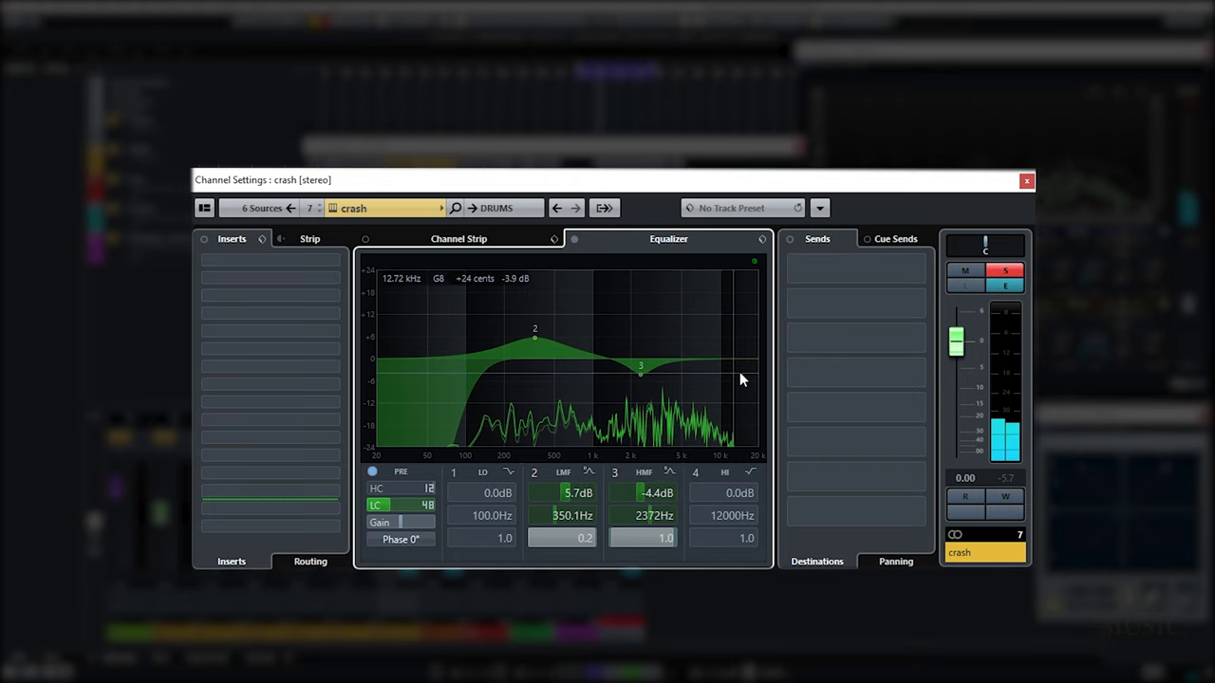
left_click_drag(740, 374, 698, 339)
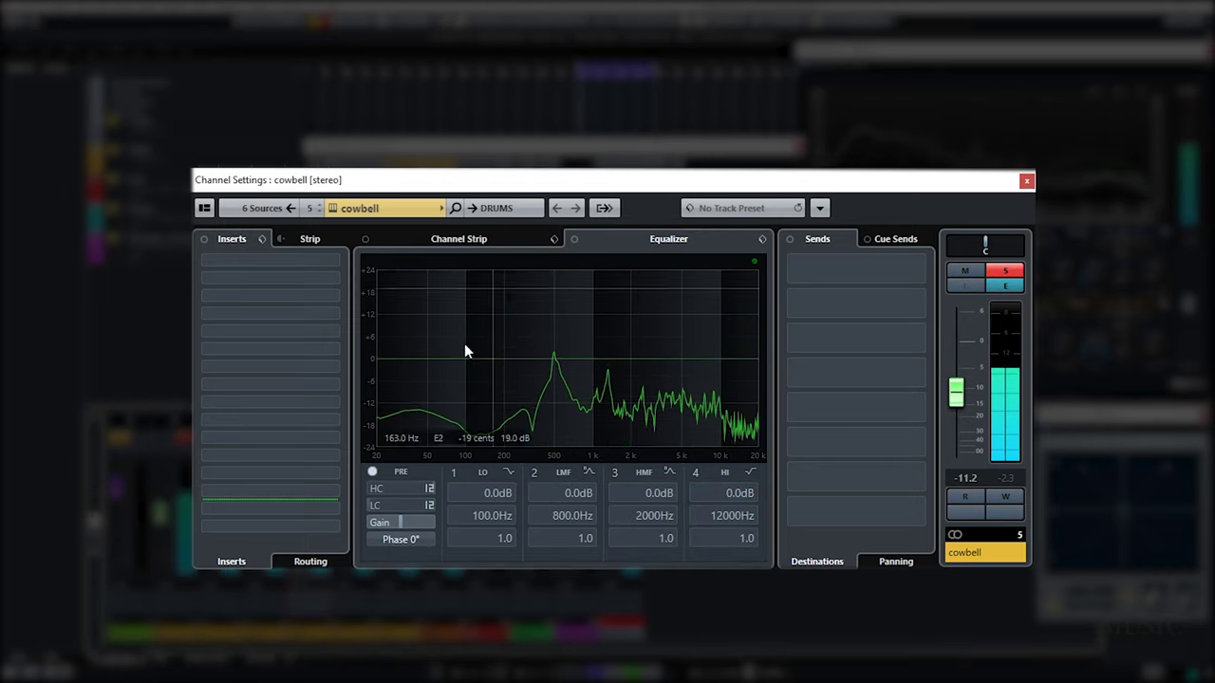
Step: Turn on the cowbell low-cut at 200 Hz with a 48 dB/Oct slope
left_click(380, 505)
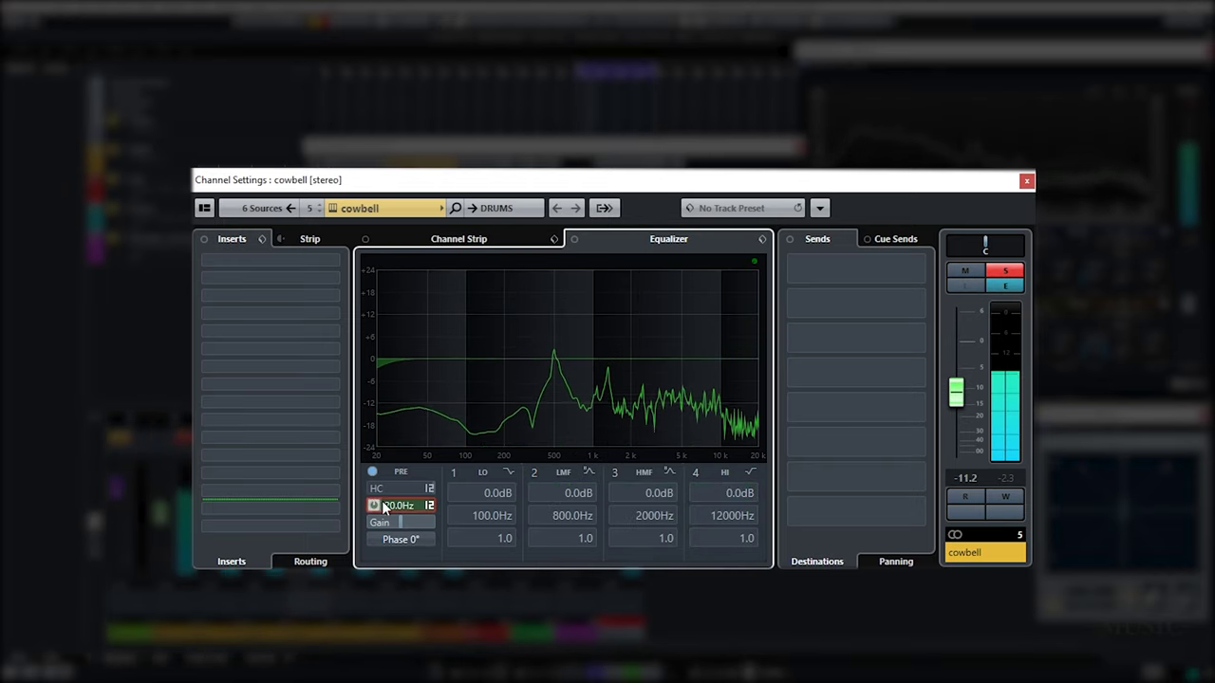
double_click(397, 505)
type("200")
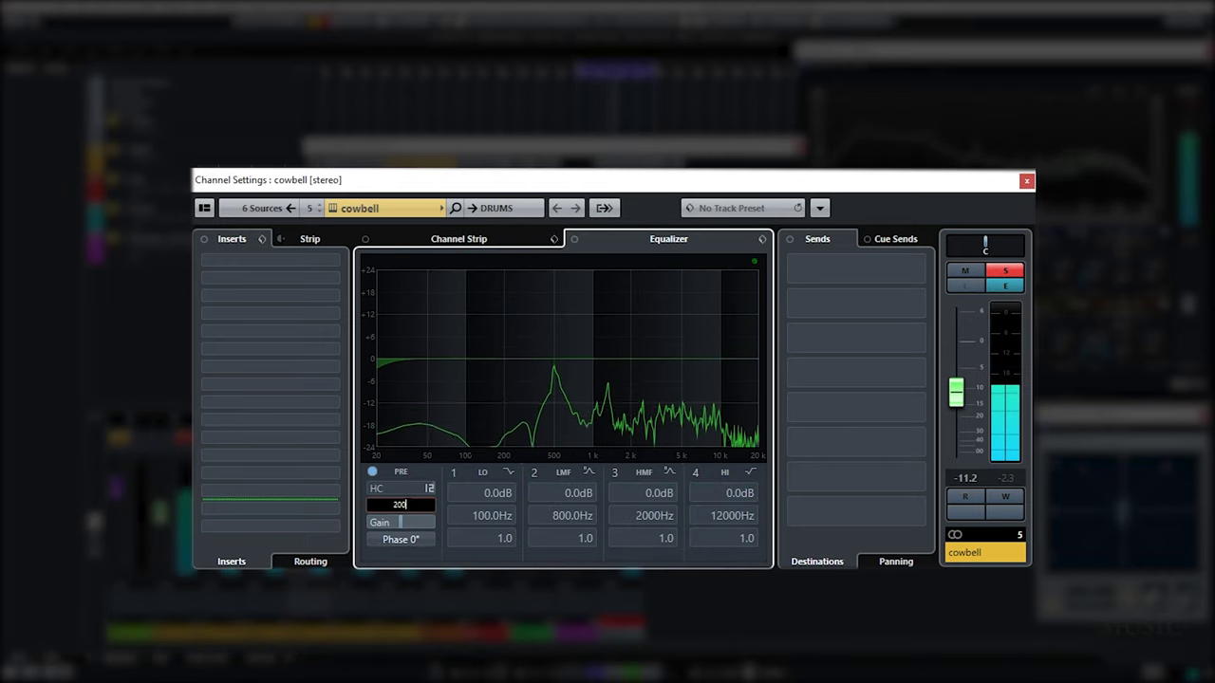
key("Return")
left_click(430, 506)
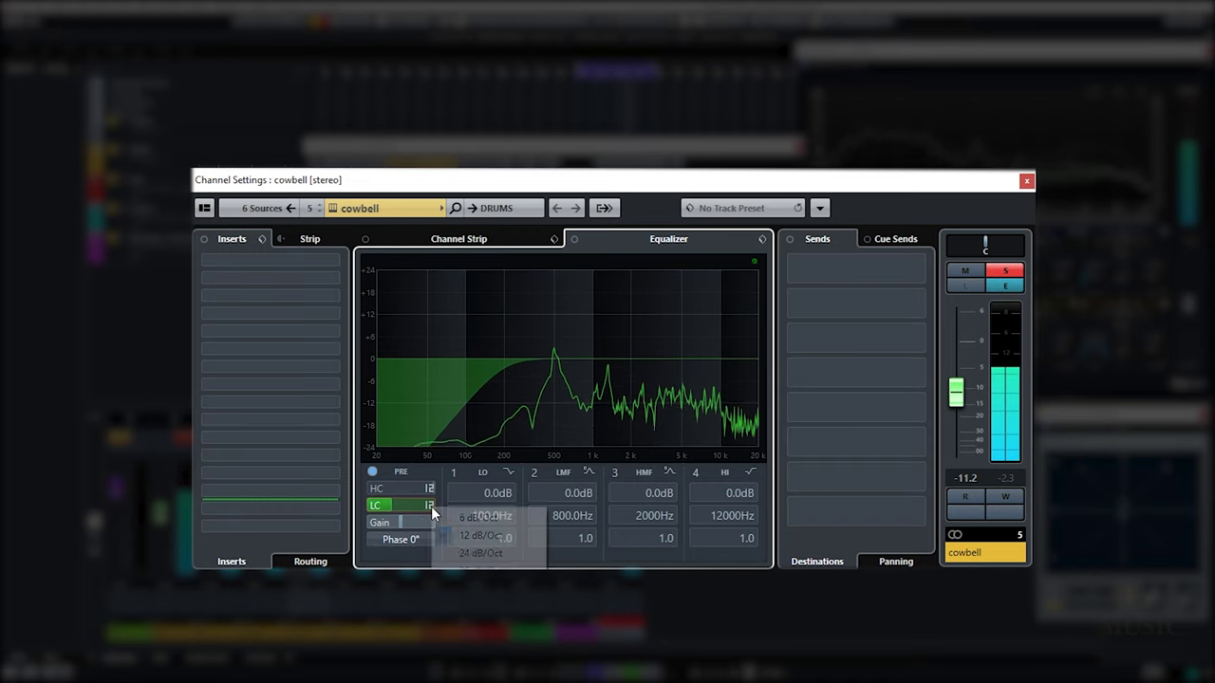
left_click(488, 401)
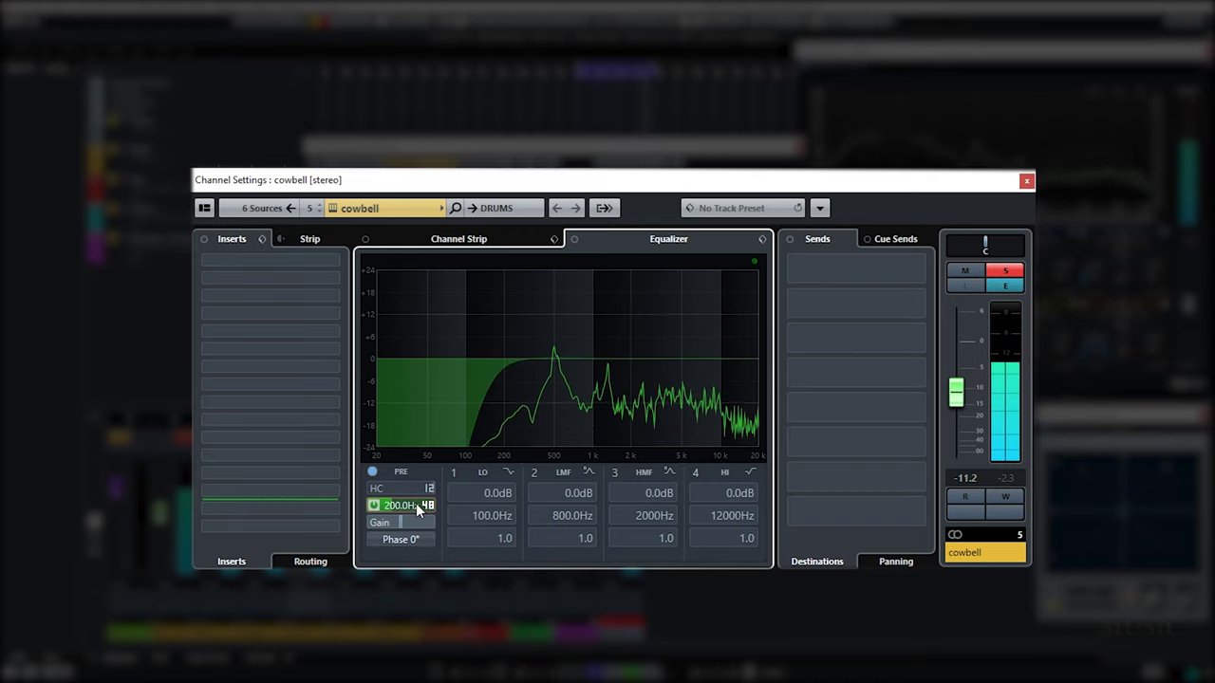
Step: Lift the cowbell highs 4.1 dB at 6128 Hz and notch 1322 Hz by 8 dB
scroll(416, 503, "up", 3)
left_click_drag(729, 357, 693, 343)
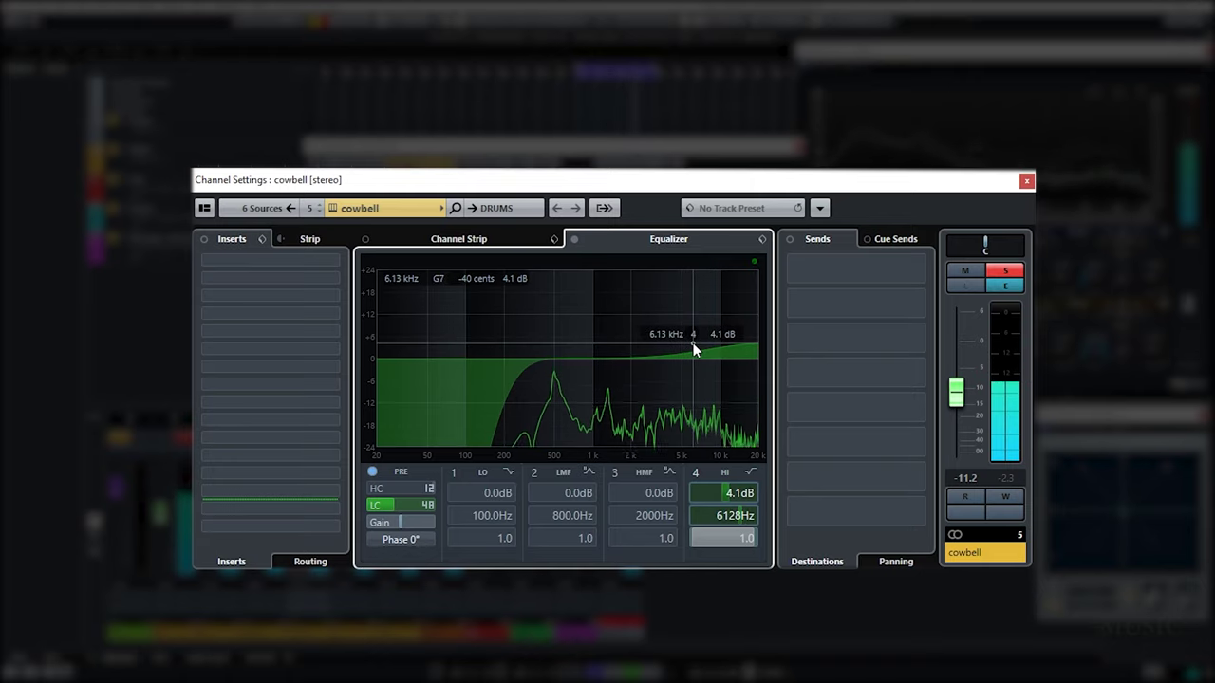
left_click_drag(608, 361, 607, 378)
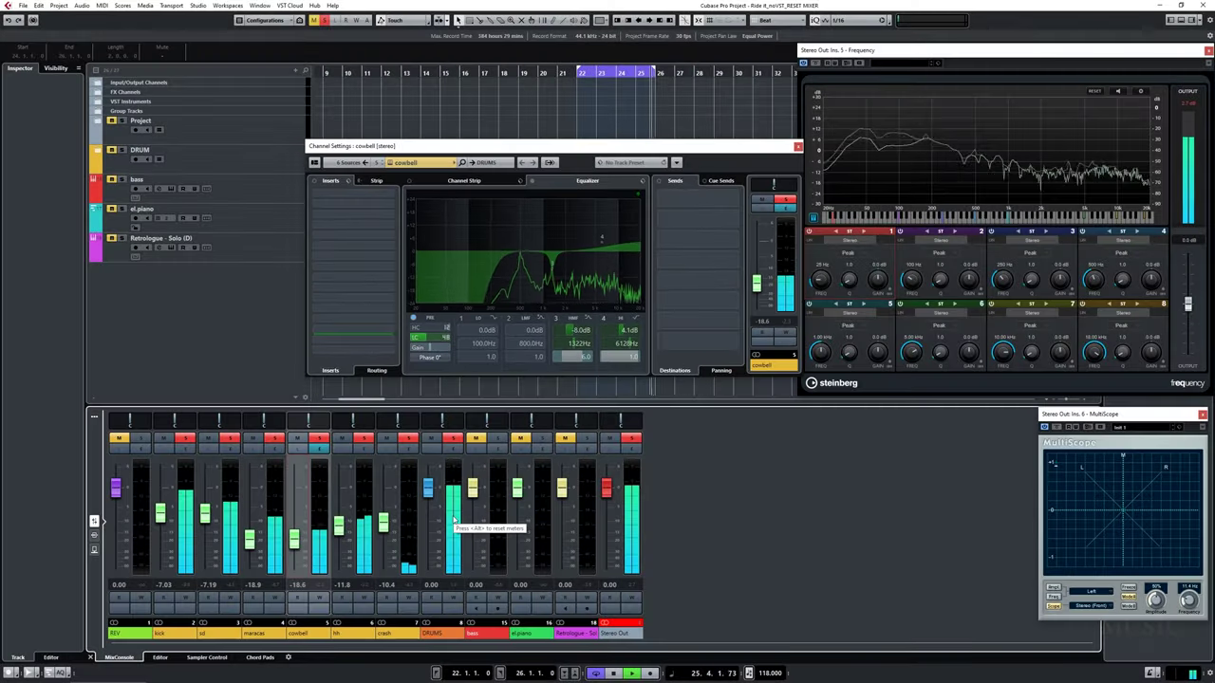
Step: Switch the channel settings to DRUMS and add the Ride it_Bass 2 audio track
left_click(444, 493)
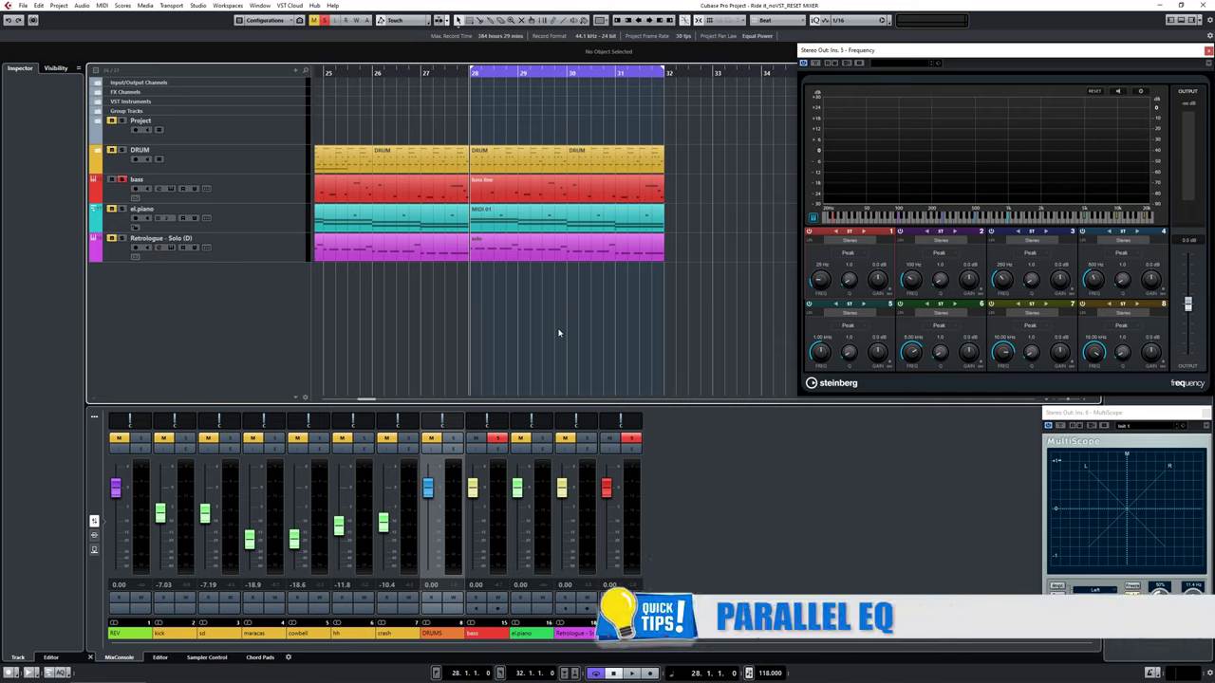
left_click(540, 275)
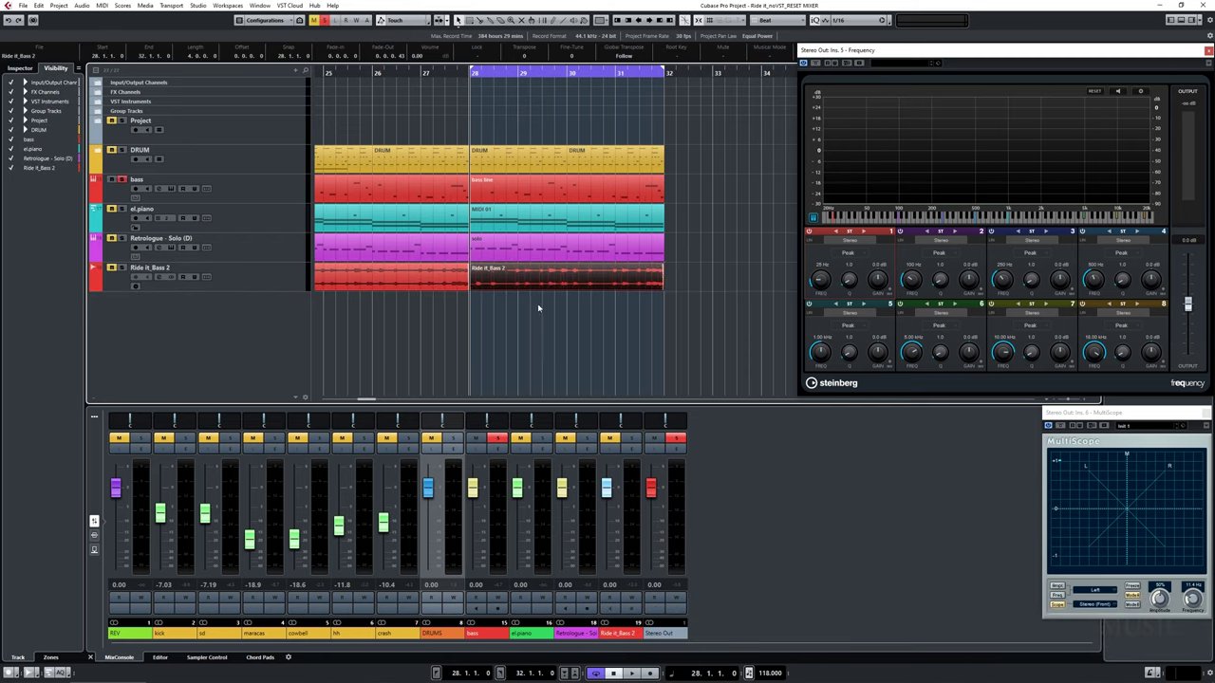
Step: Start playback and roll the bass high band down to -24 dB at 1247 Hz
left_click(254, 190)
key("space")
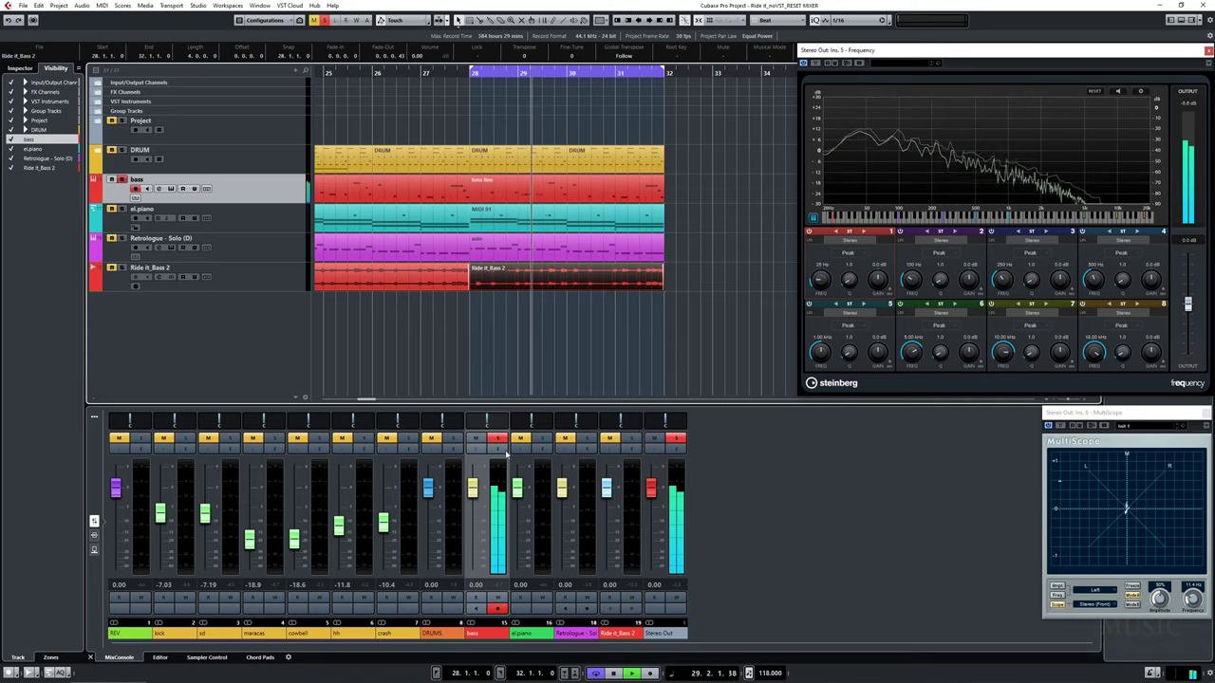
key("e")
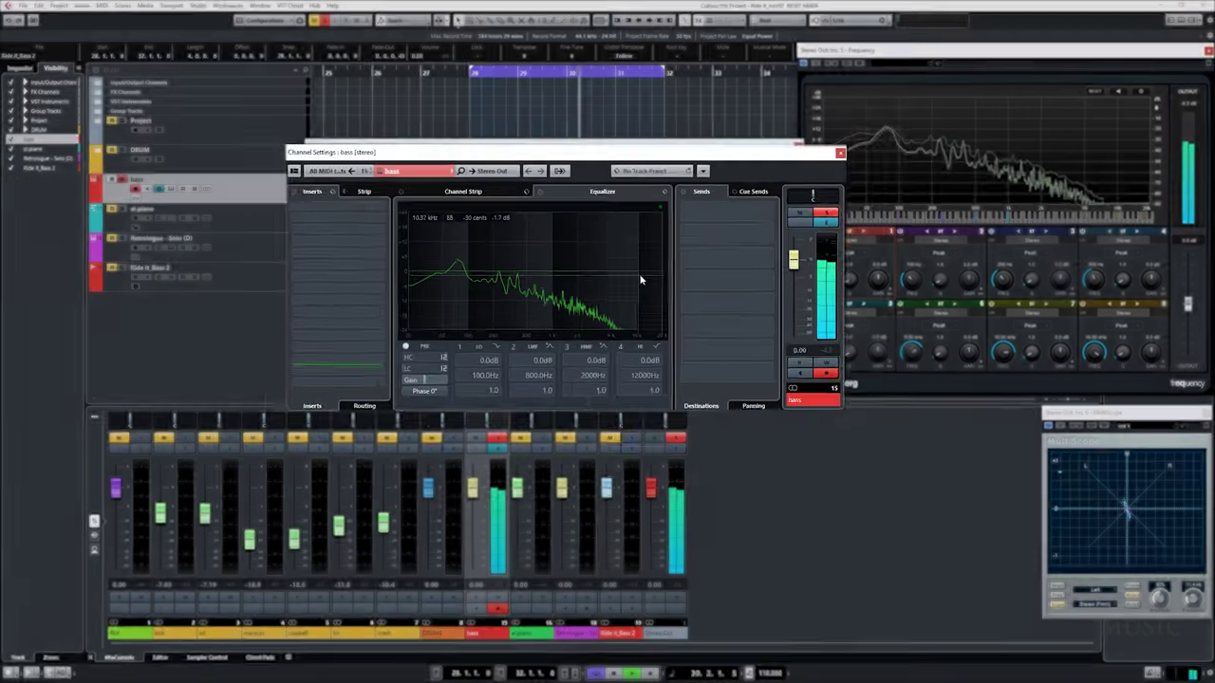
left_click_drag(624, 251, 567, 307)
left_click_drag(636, 454, 606, 463)
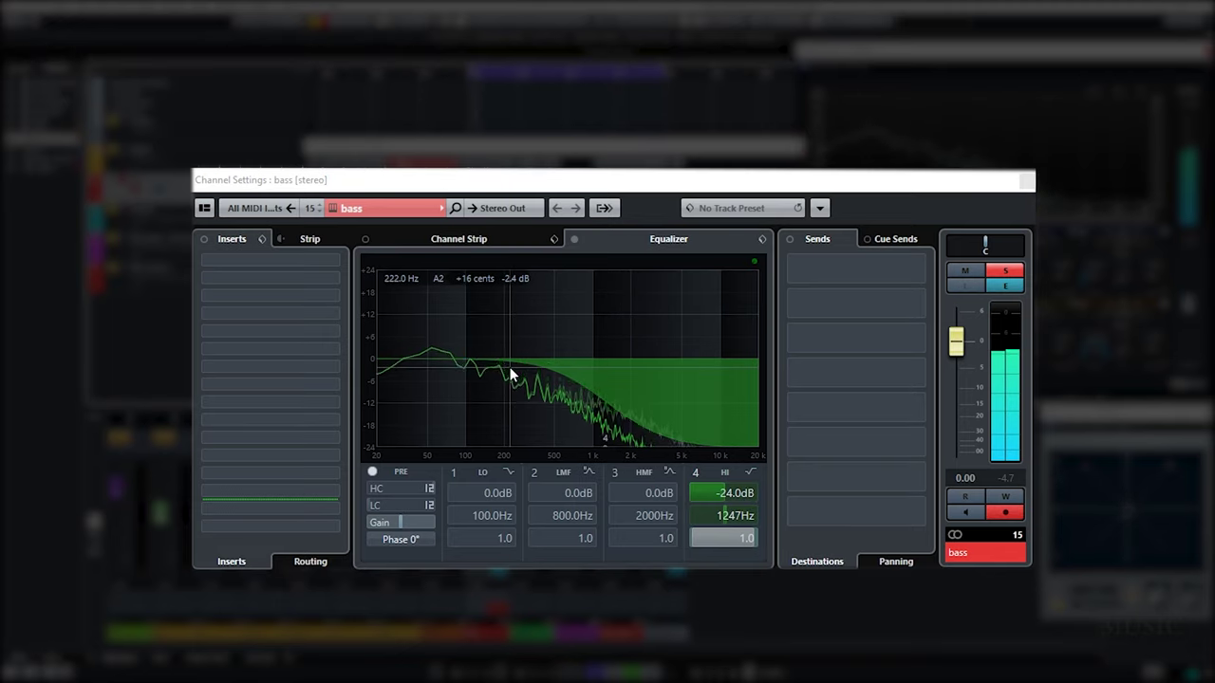
Step: Load Magneto II into the bass channel's first insert
left_click(284, 257)
type("magn")
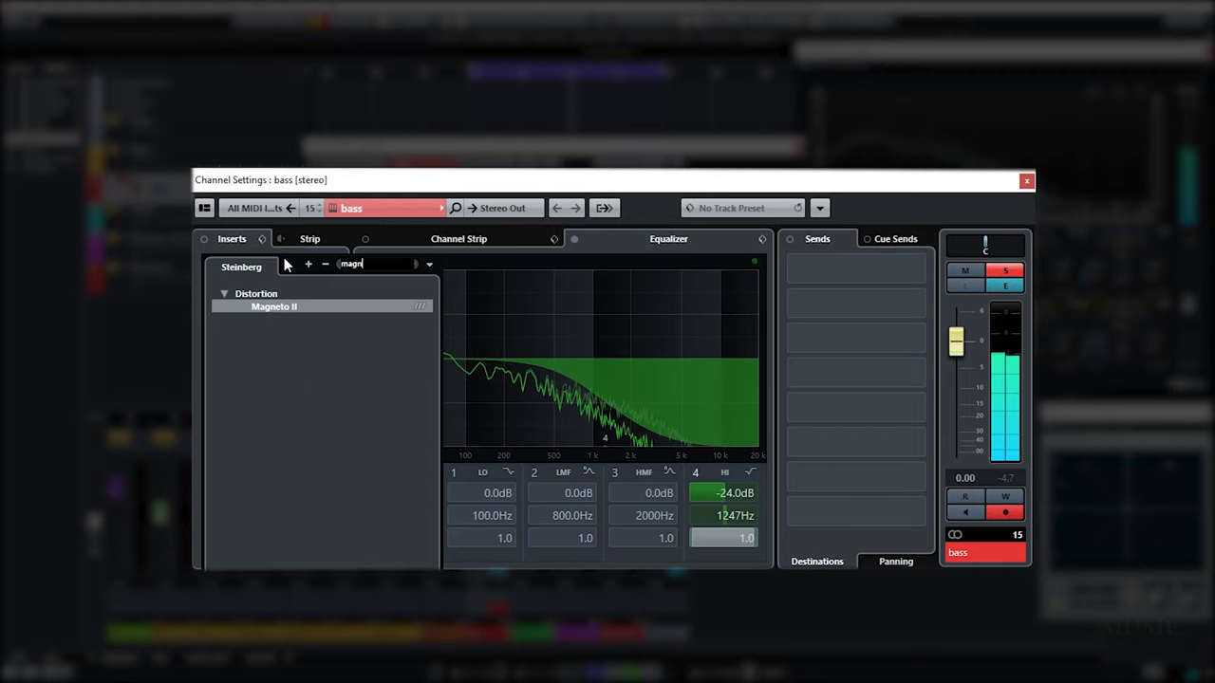
left_click(319, 308)
left_click_drag(978, 548, 456, 479)
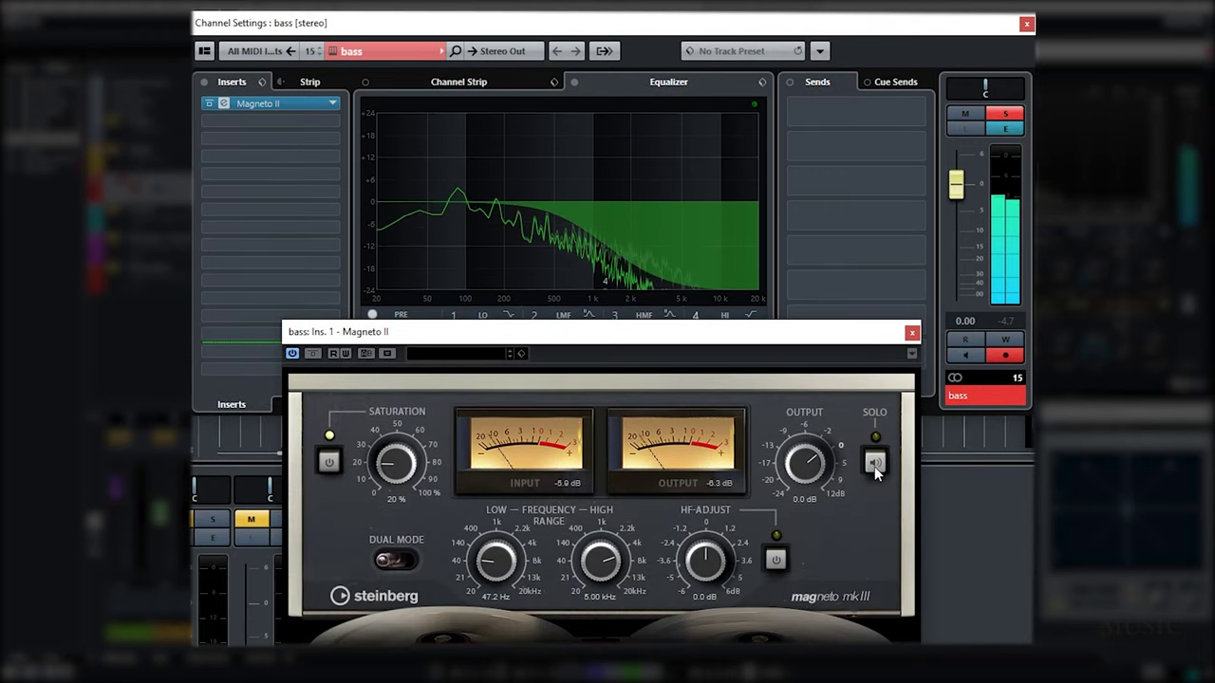
Step: Set Magneto II to a 40–200 Hz range with 80% saturation
left_click(874, 466)
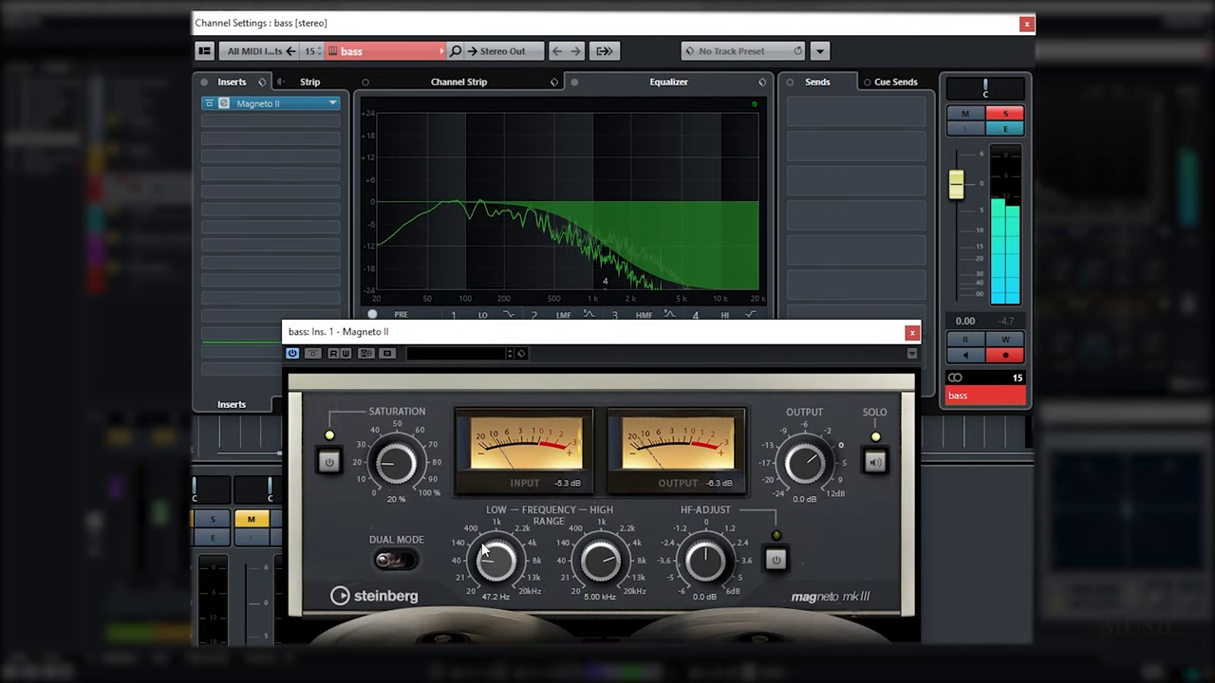
left_click_drag(492, 560, 492, 586)
type("4")
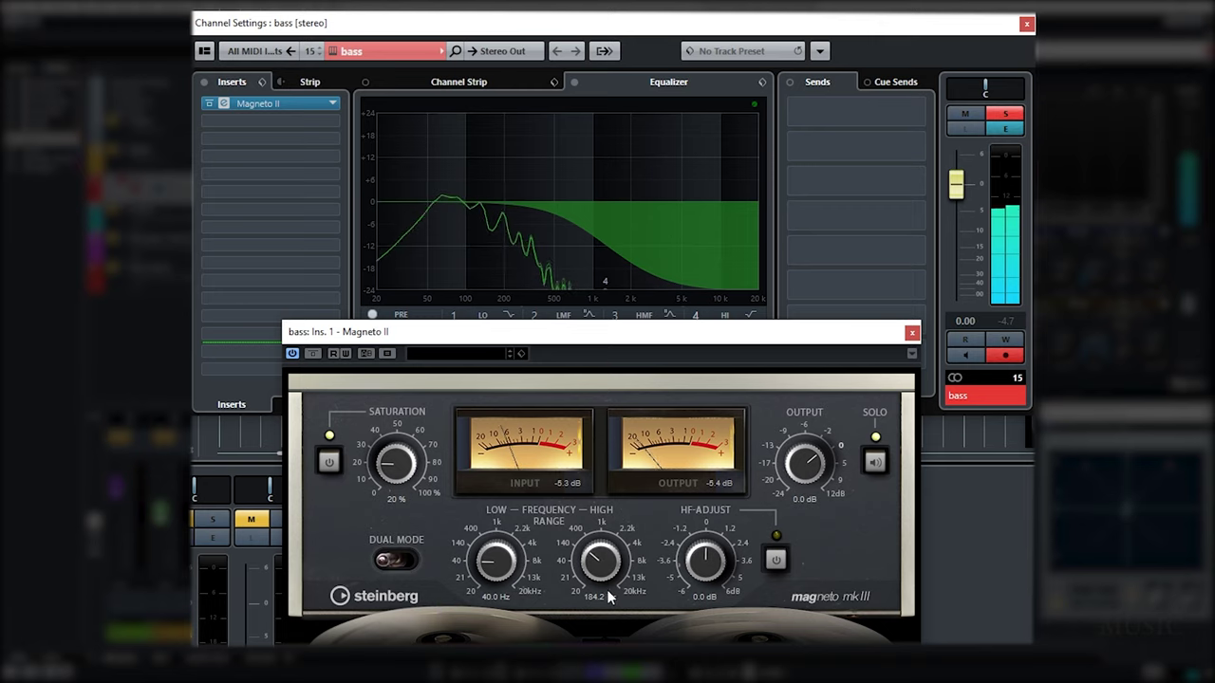
left_click(599, 594)
type("200.0 Hz")
key("Return")
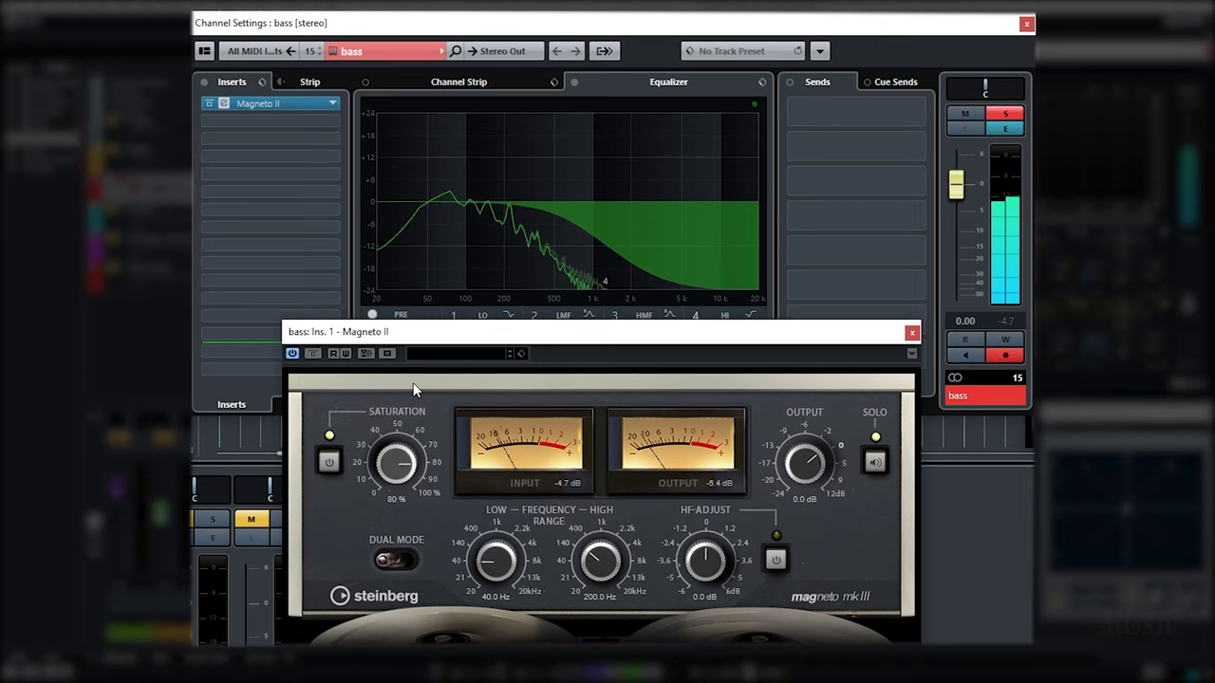
left_click_drag(413, 384, 413, 375)
Step: Add MultibandCompressor in insert 2, boost band 1, and move the low crossover to about 210 Hz
left_click(911, 332)
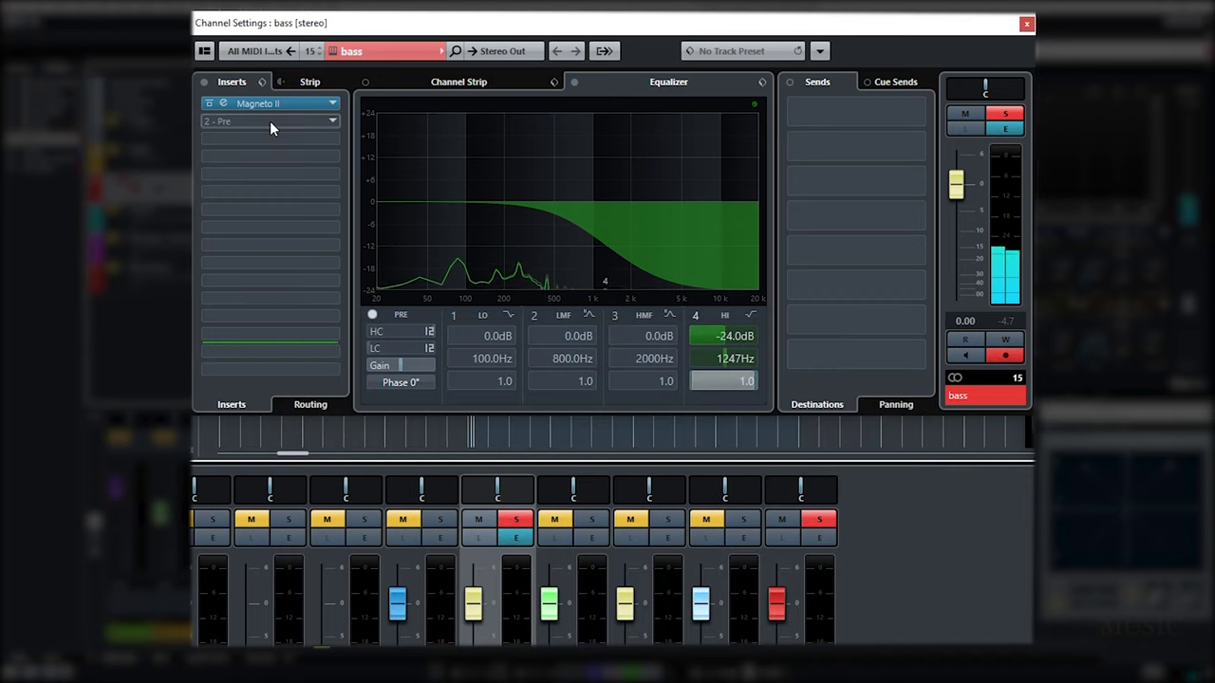
left_click(270, 121)
type("multi")
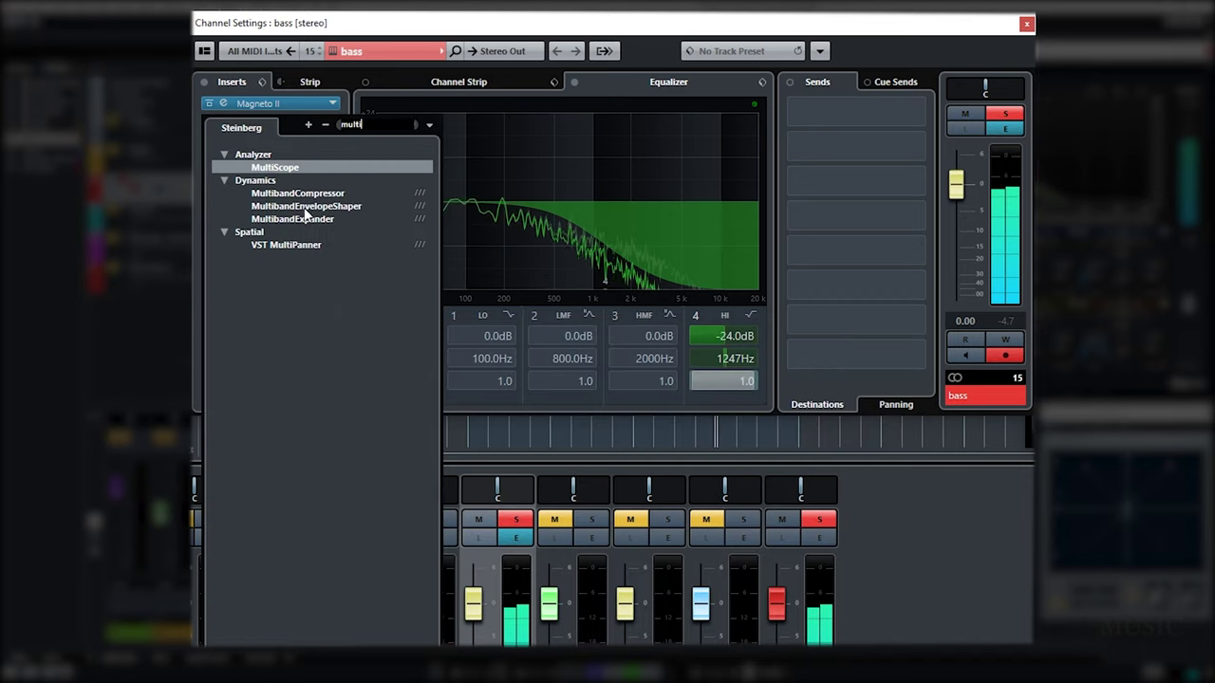
left_click(325, 190)
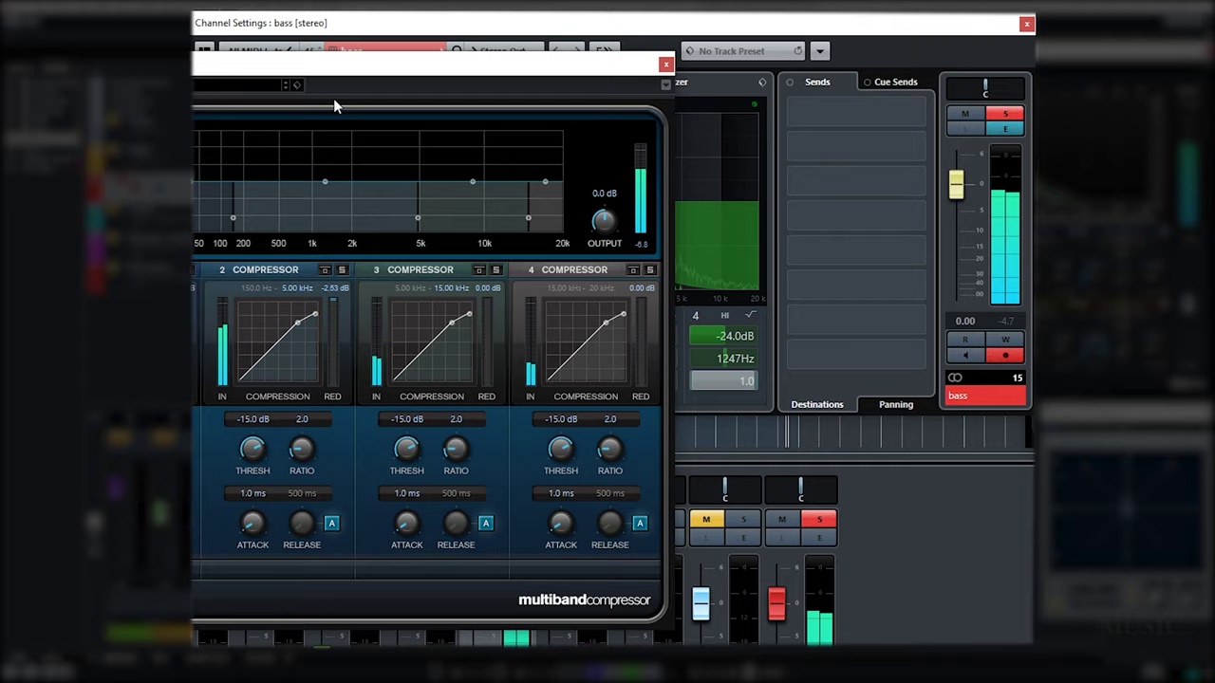
left_click_drag(345, 63, 560, 129)
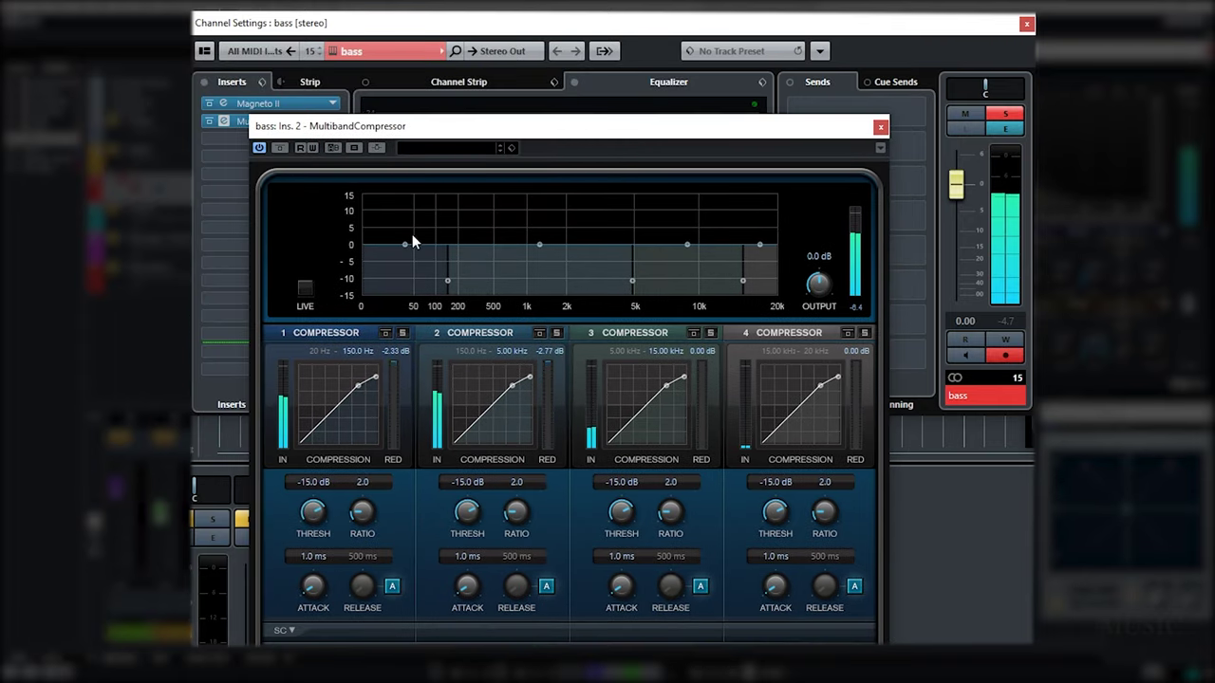
left_click_drag(406, 242, 406, 227)
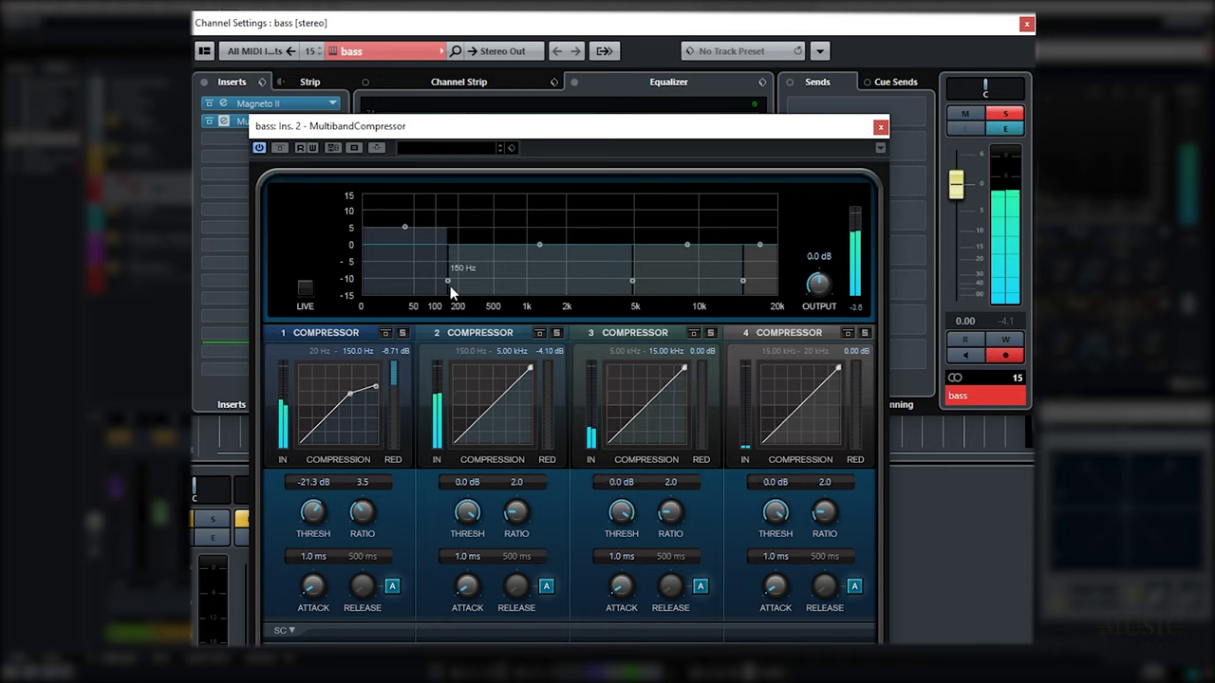
left_click_drag(446, 280, 457, 280)
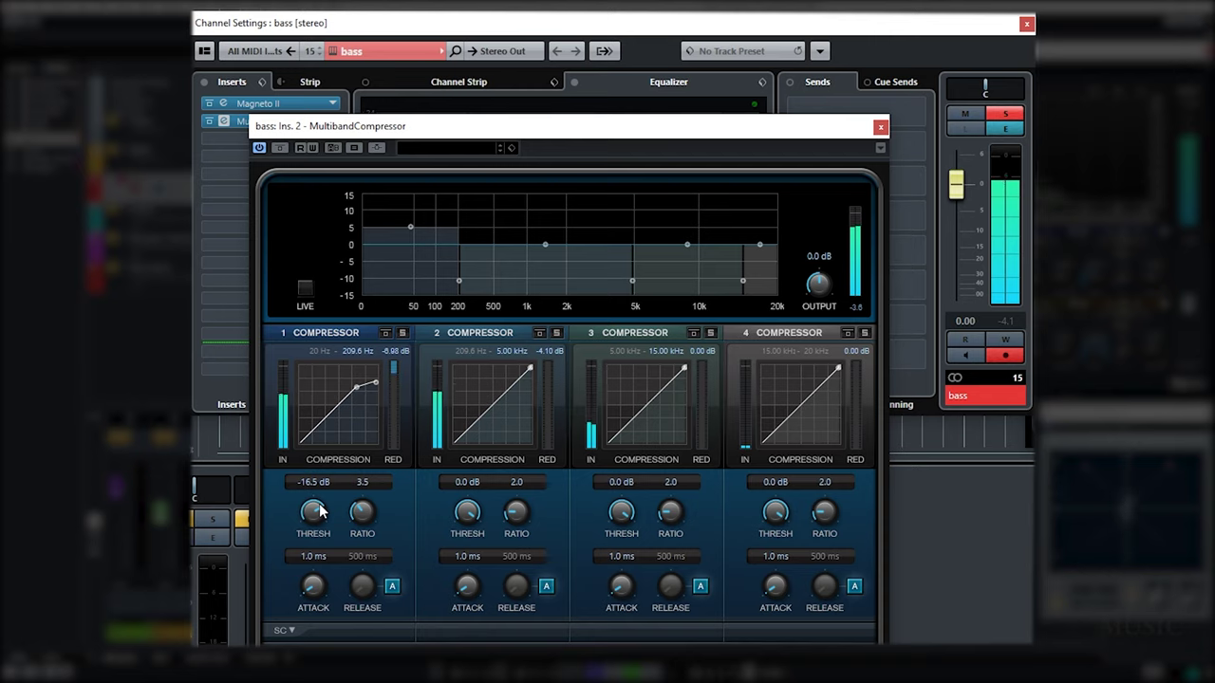
Step: Insert StereoEnhancer on the bass channel
left_click(877, 130)
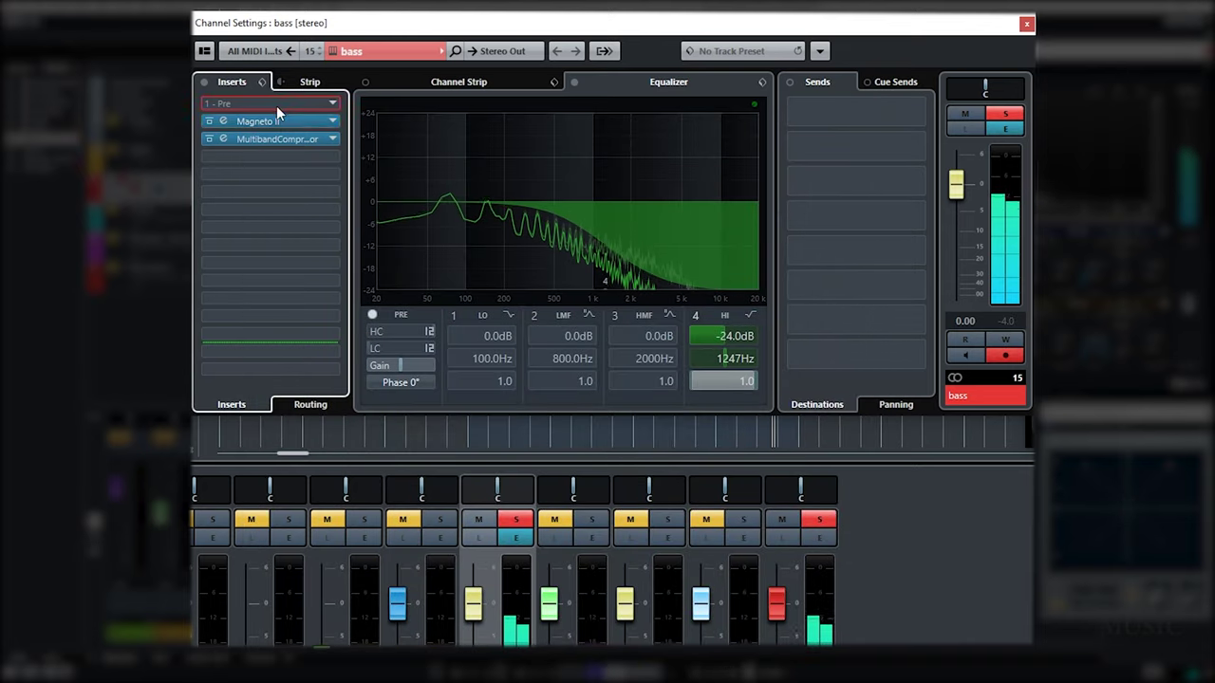
left_click(276, 106)
type("enh")
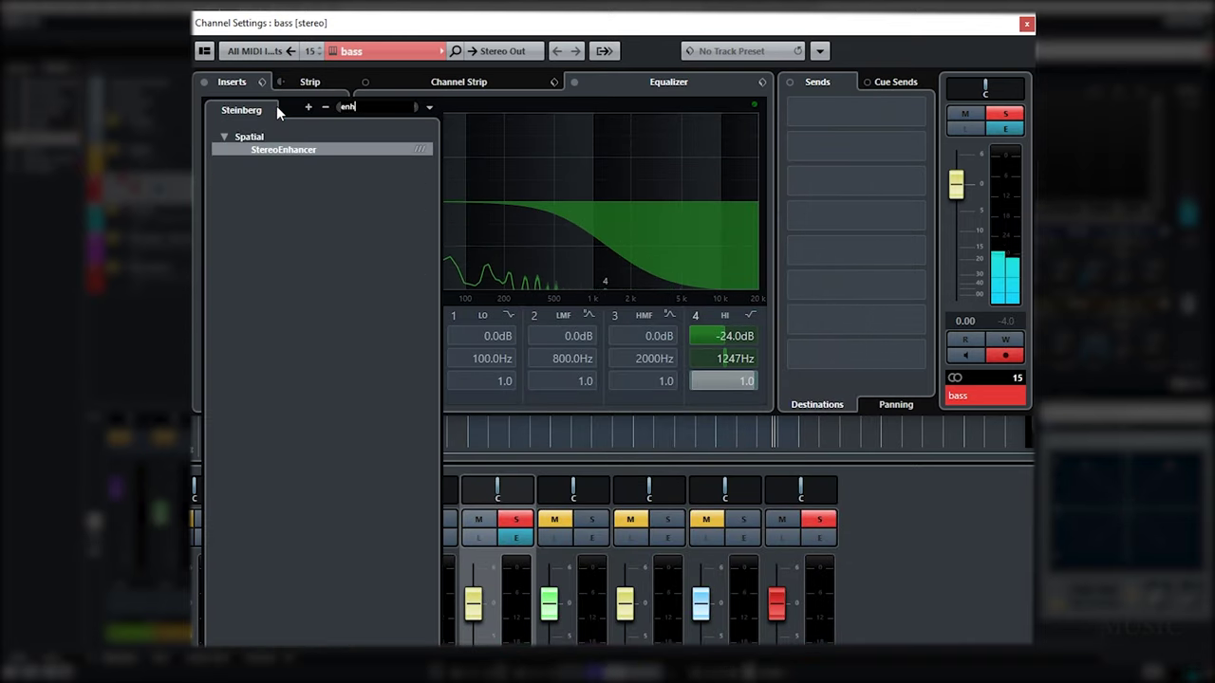
left_click(299, 150)
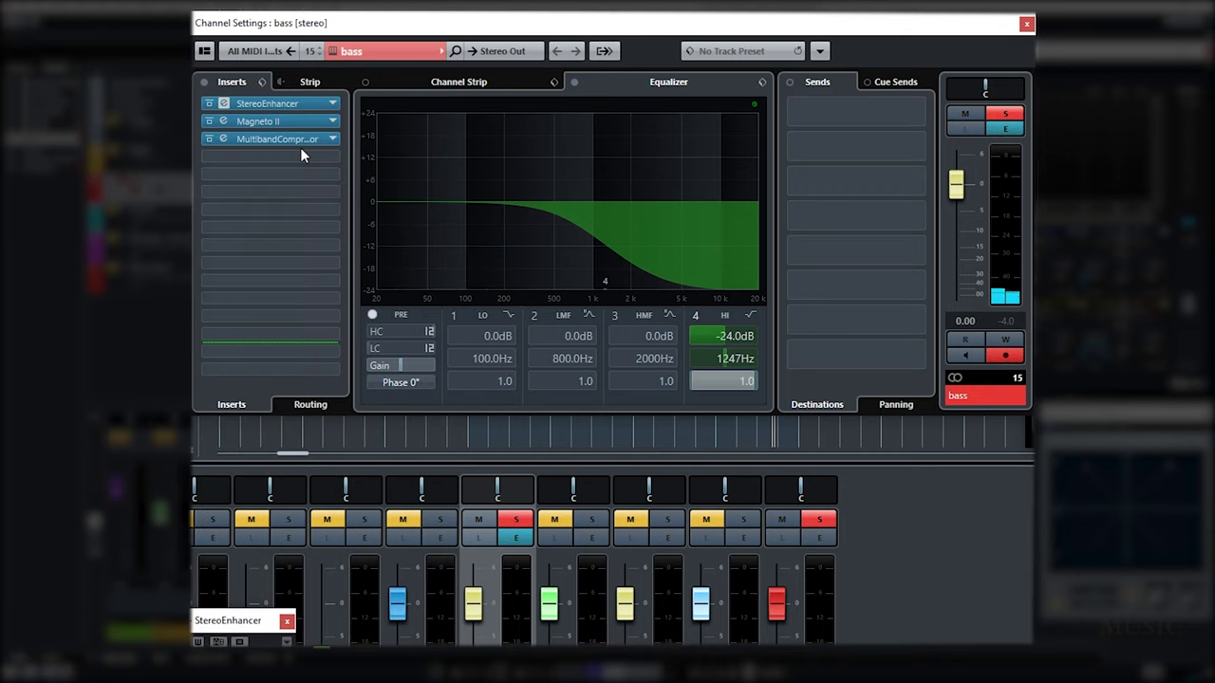
left_click_drag(254, 623, 497, 243)
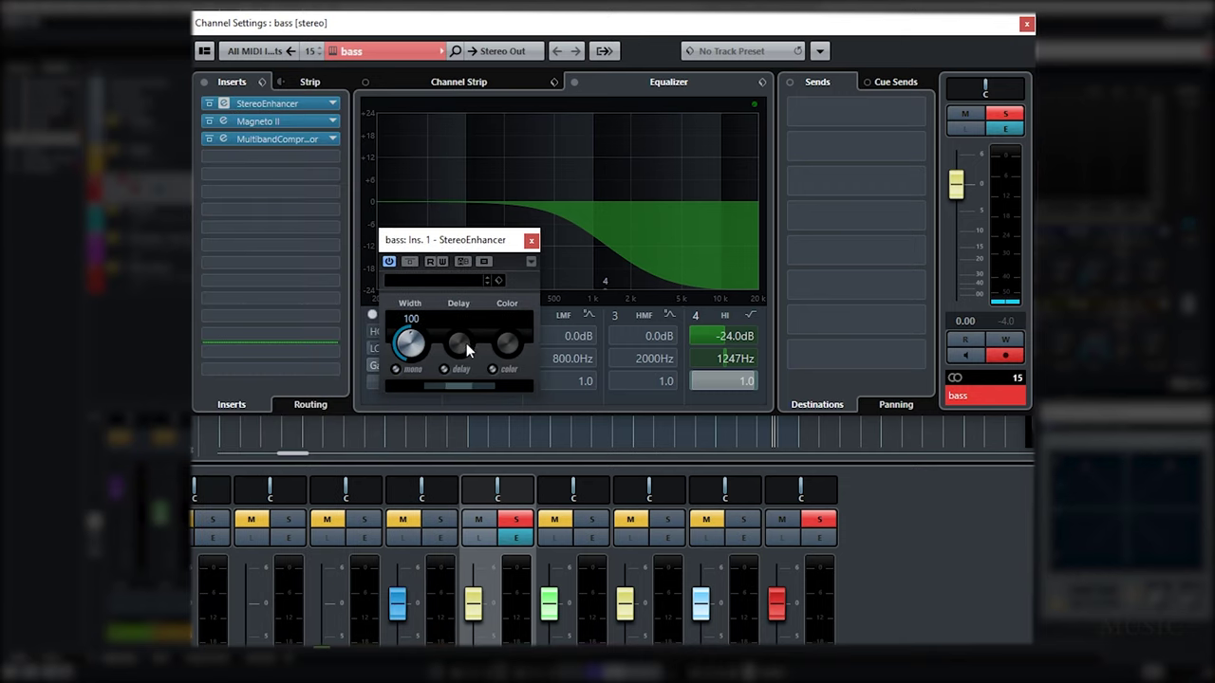
left_click(533, 240)
Step: Load a Limiter into the fourth insert and raise its input level
left_click(251, 158)
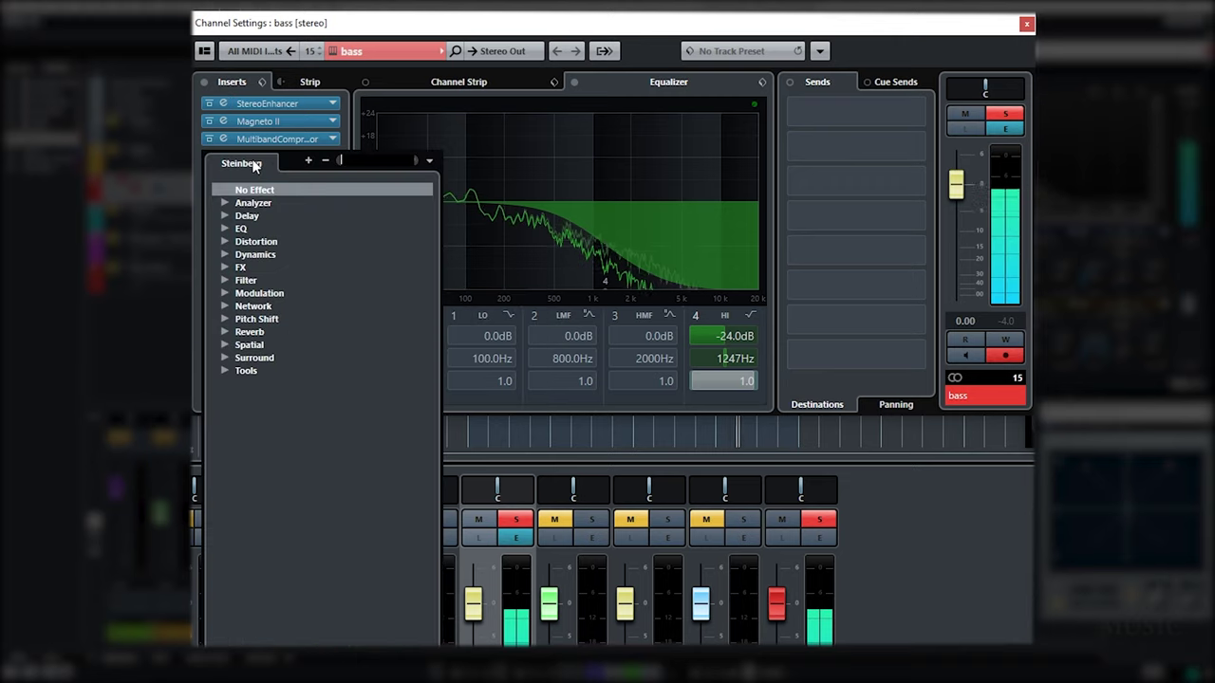
type("limit")
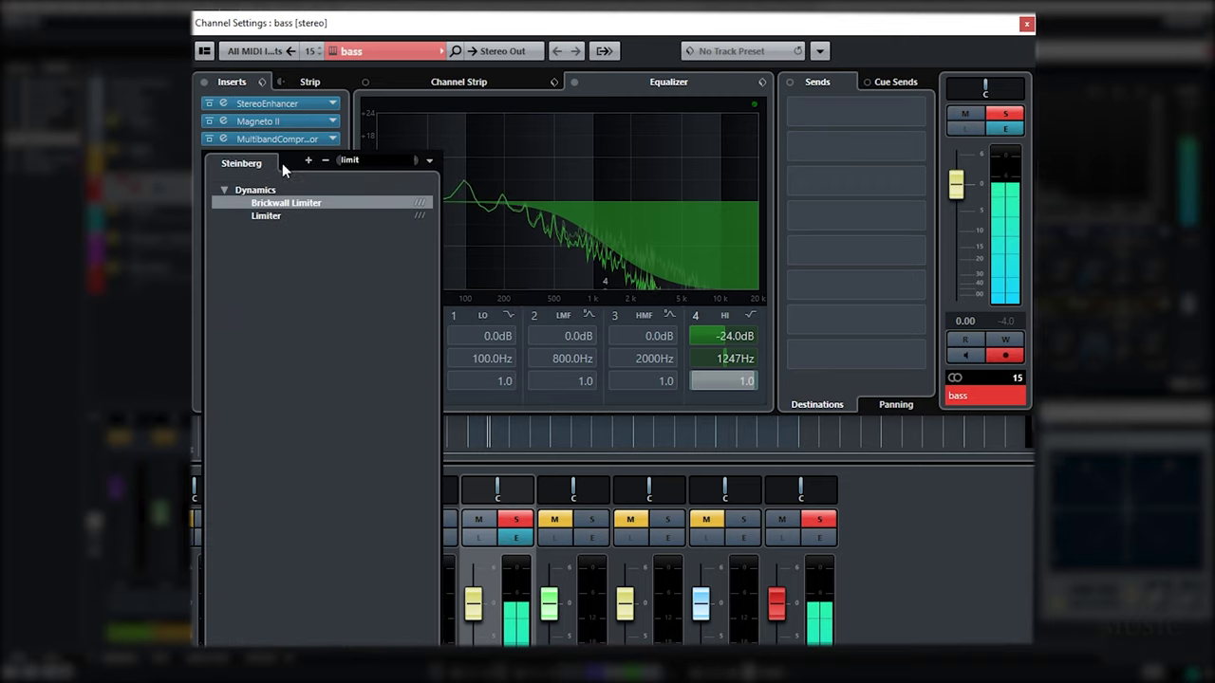
left_click(276, 216)
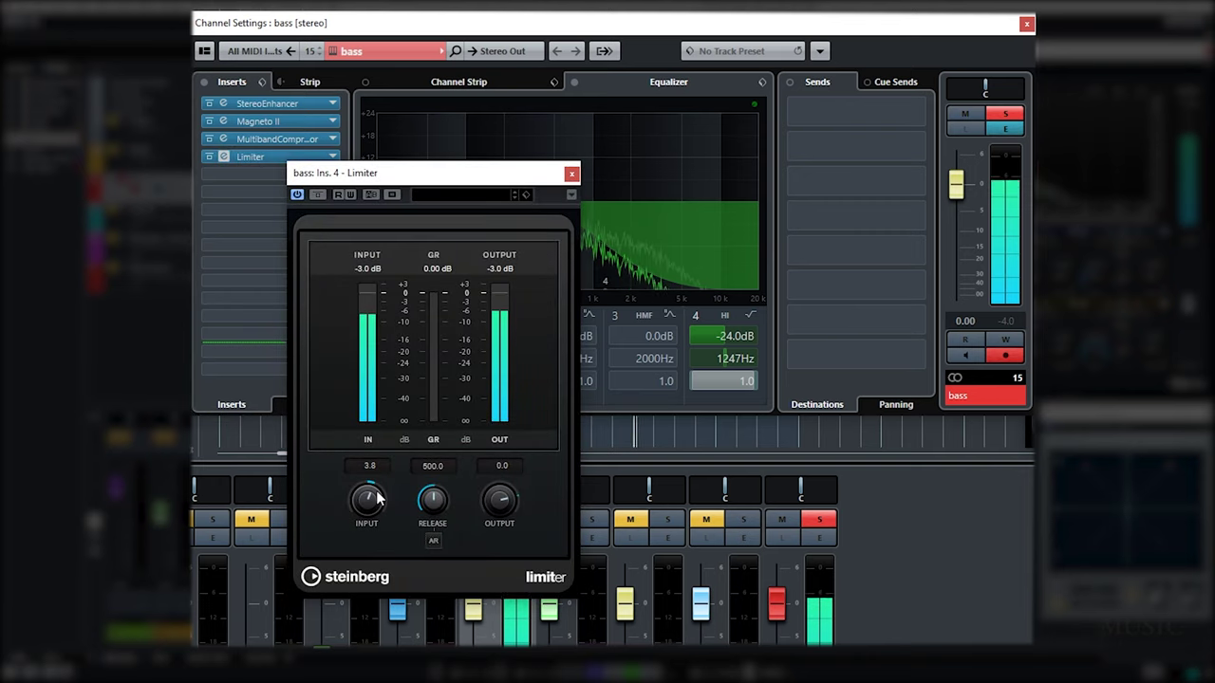
left_click_drag(378, 495, 379, 478)
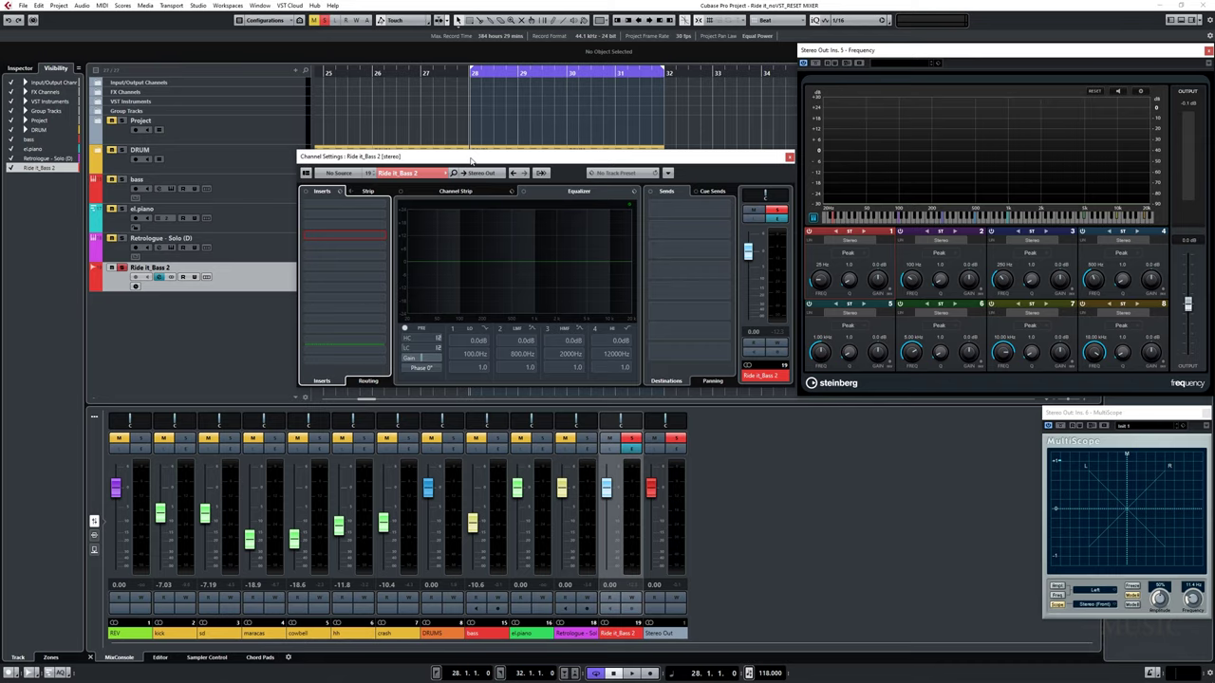
Step: Enable a 200 Hz low cut on Ride it_Bass 2 during playback
key("space")
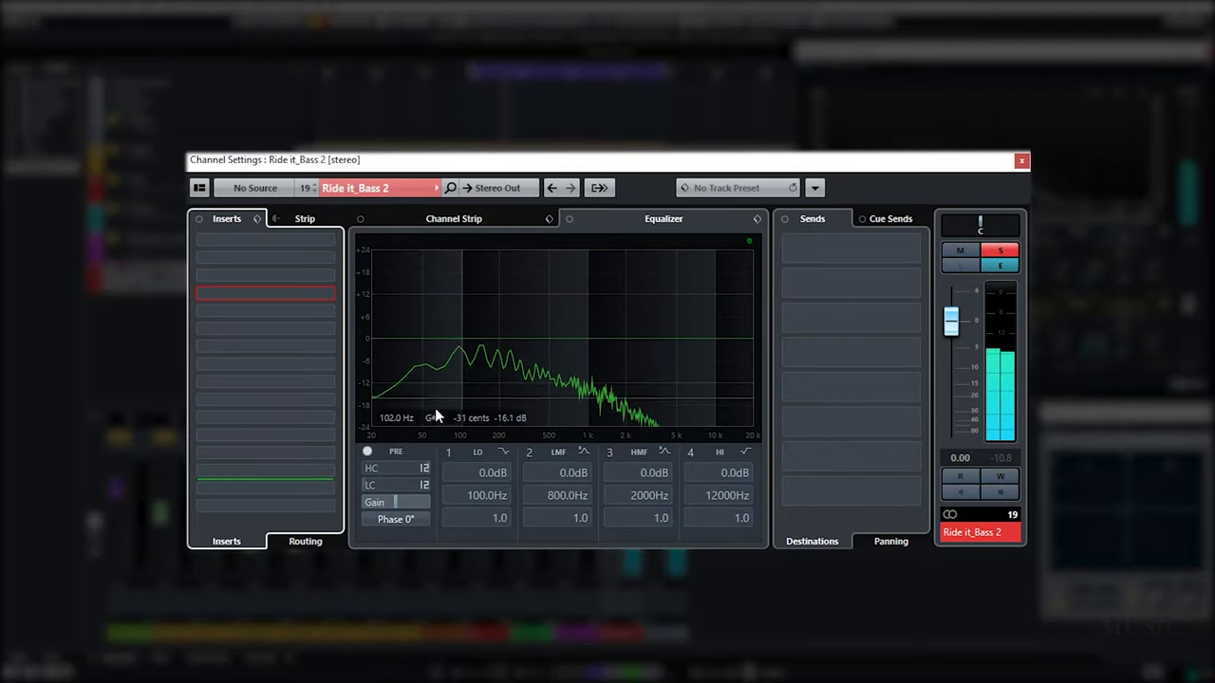
left_click(369, 485)
double_click(393, 484)
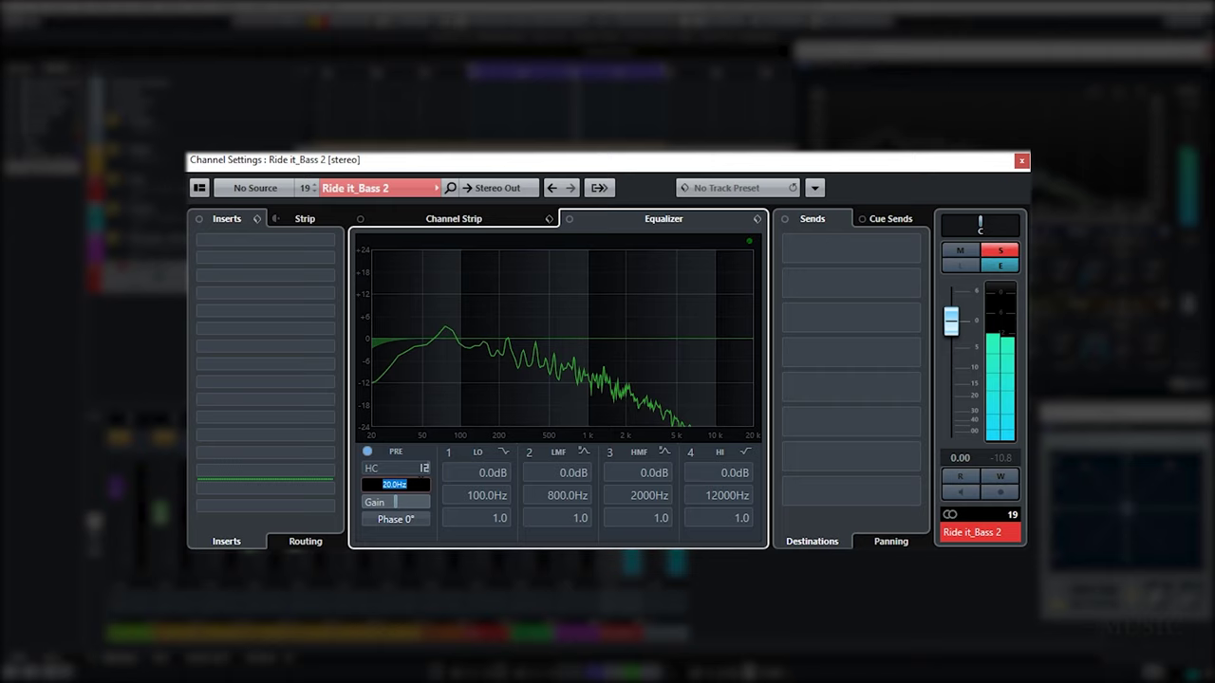
type("200")
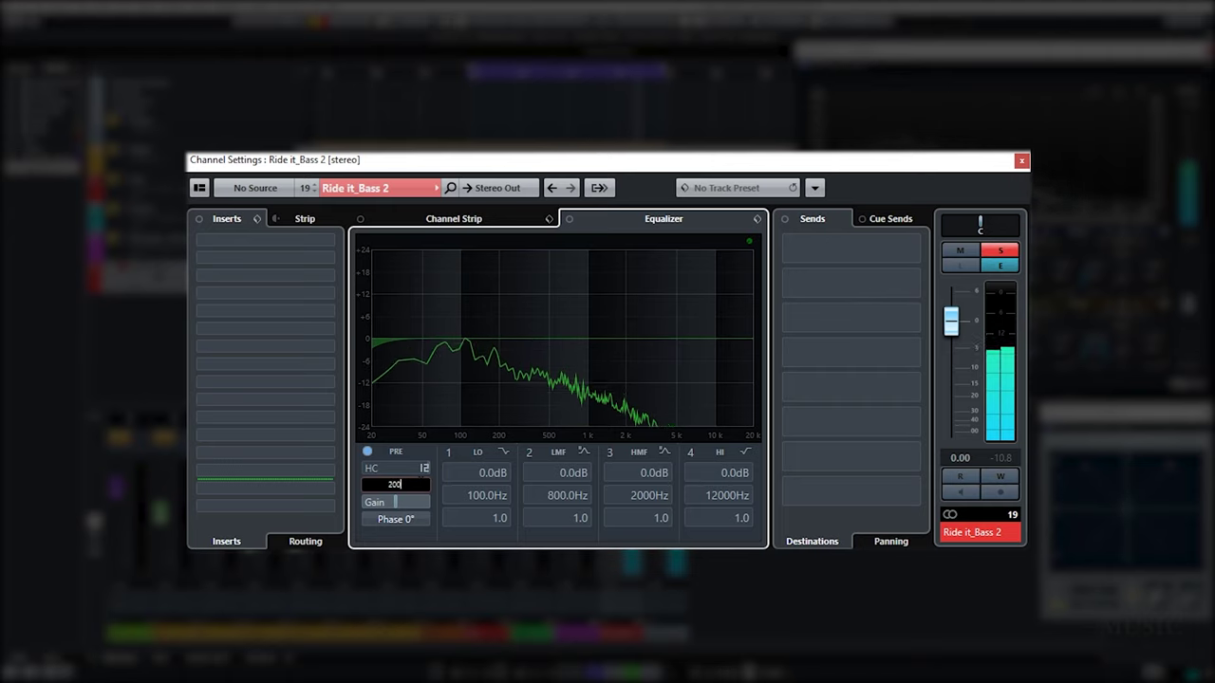
key("Return")
Step: Load Magneto II into Ride it_Bass 2's first insert
left_click(257, 240)
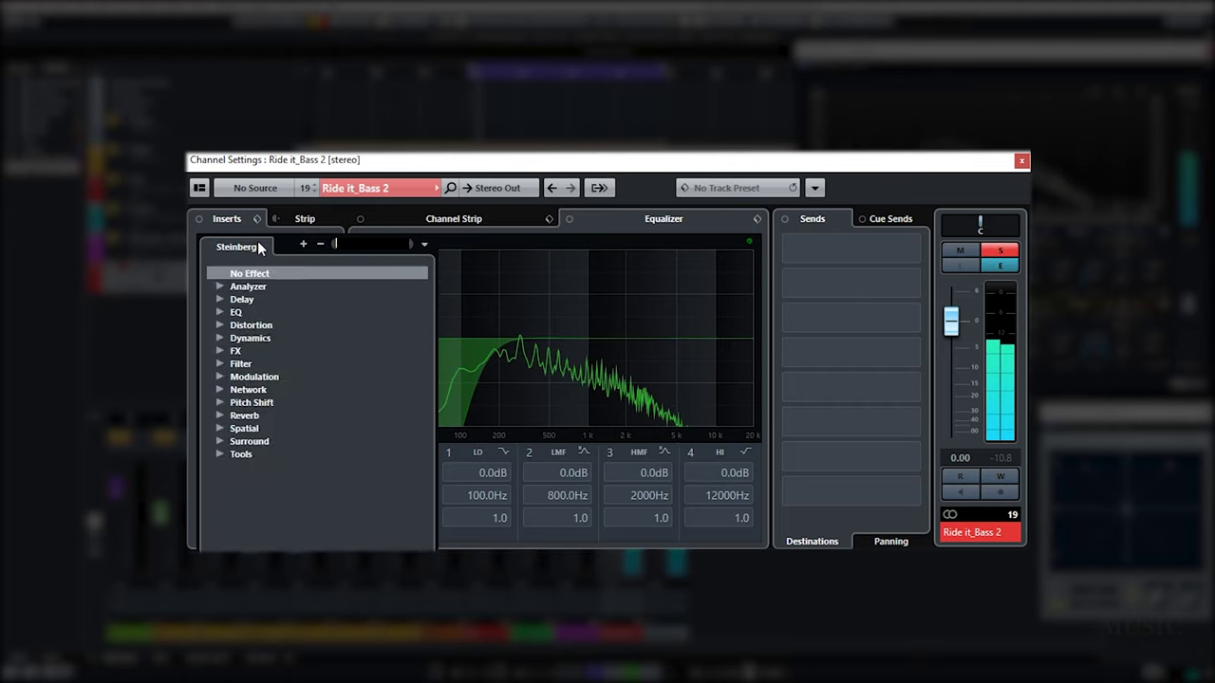
type("mag")
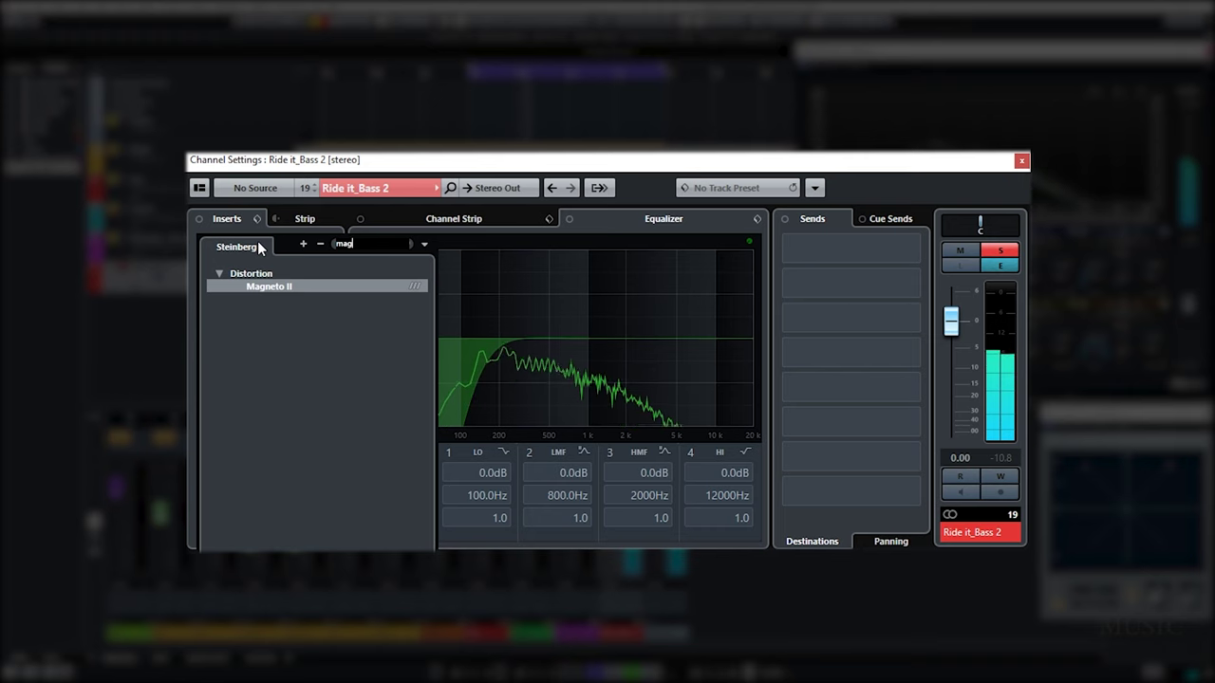
left_click(276, 288)
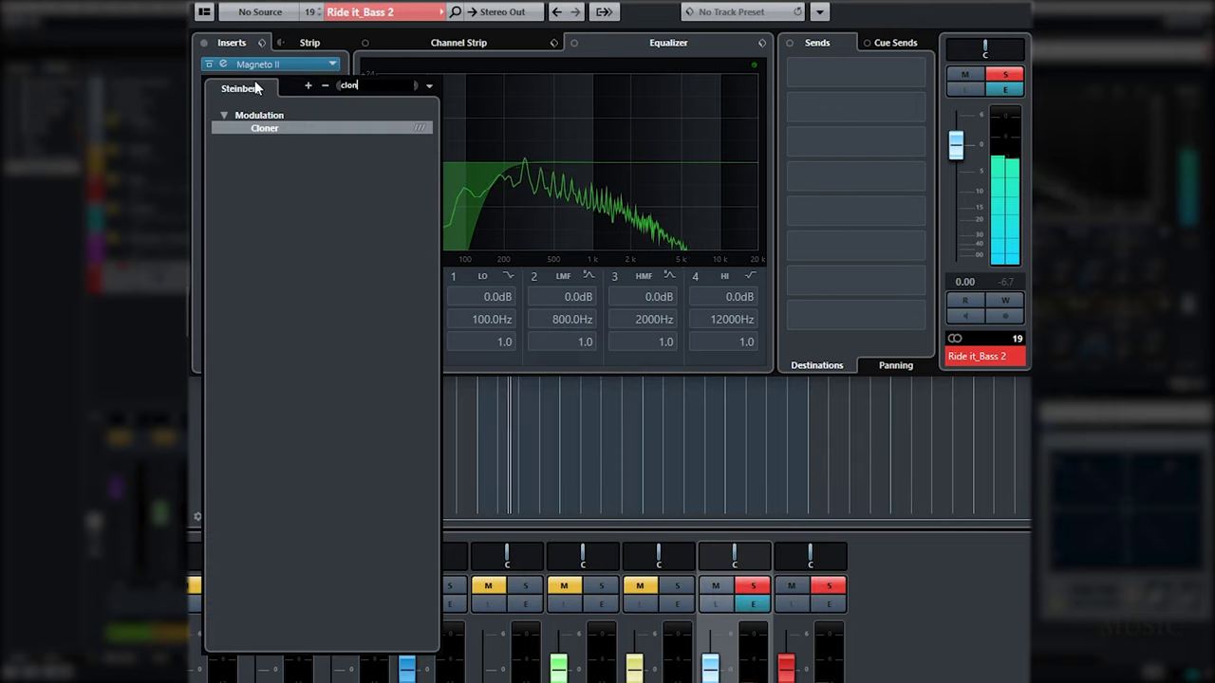
Step: Insert Cloner in the second slot and lower its delay to 22
left_click(269, 130)
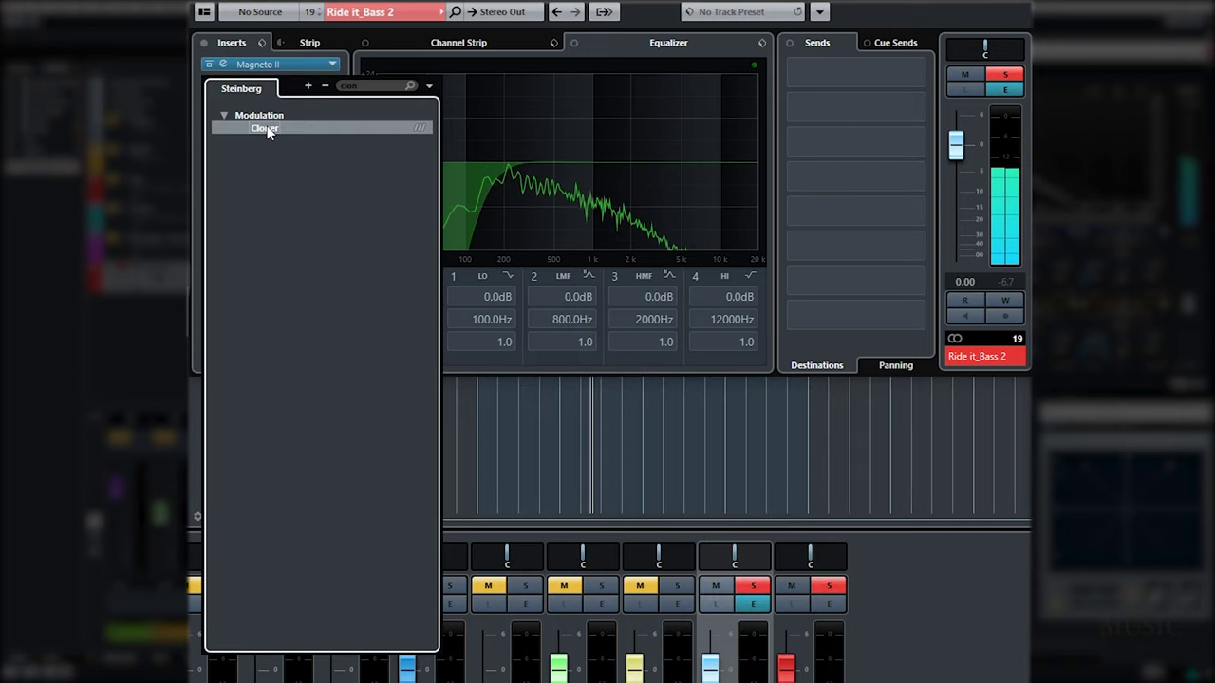
left_click_drag(608, 41, 513, 384)
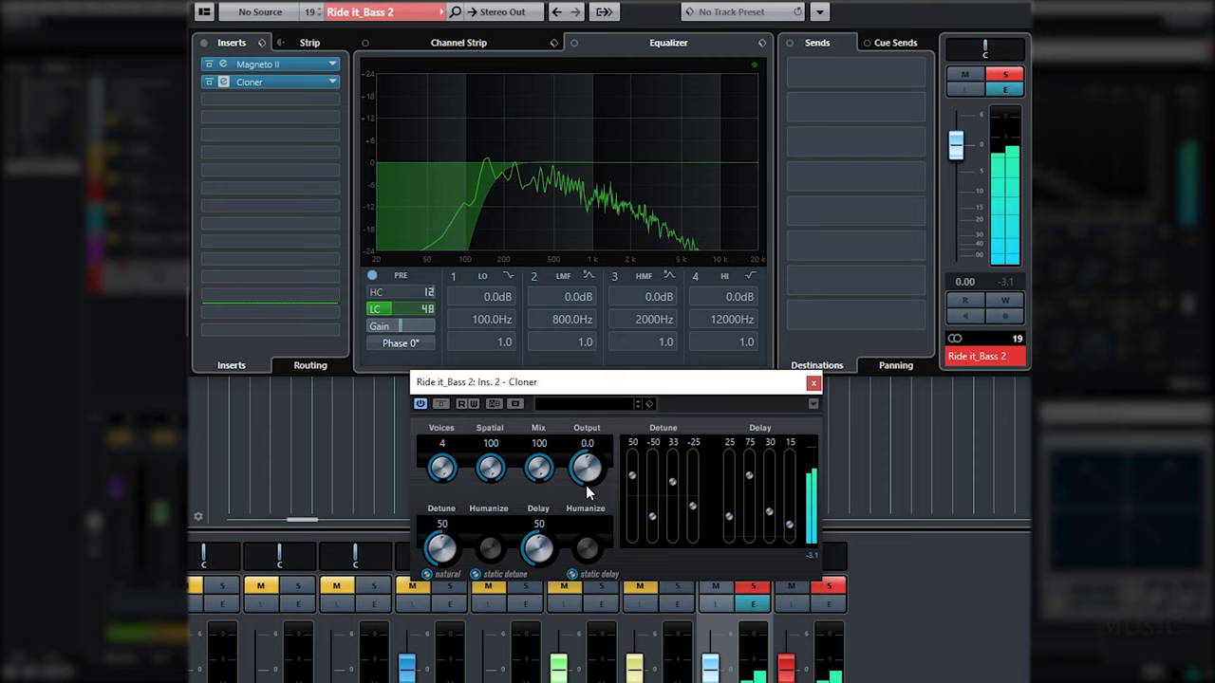
left_click_drag(549, 543, 535, 594)
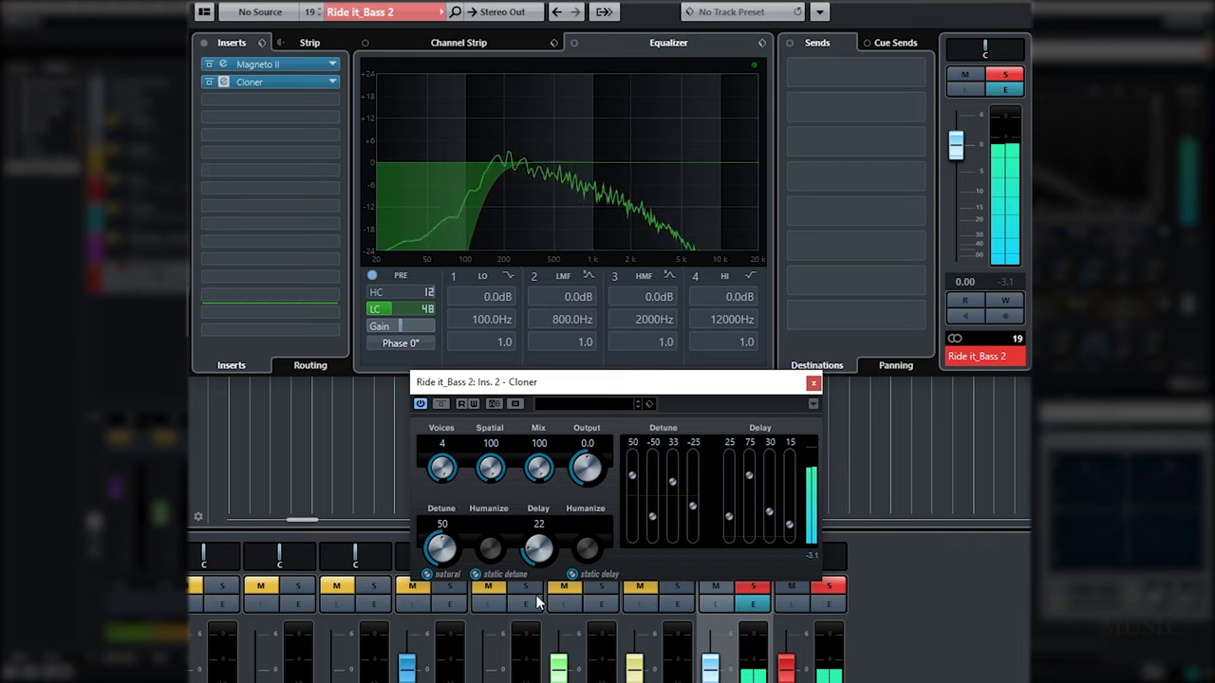
left_click(249, 82)
Step: Insert a Brickwall Limiter in slot 3 with a -12.0 dB threshold
left_click(264, 102)
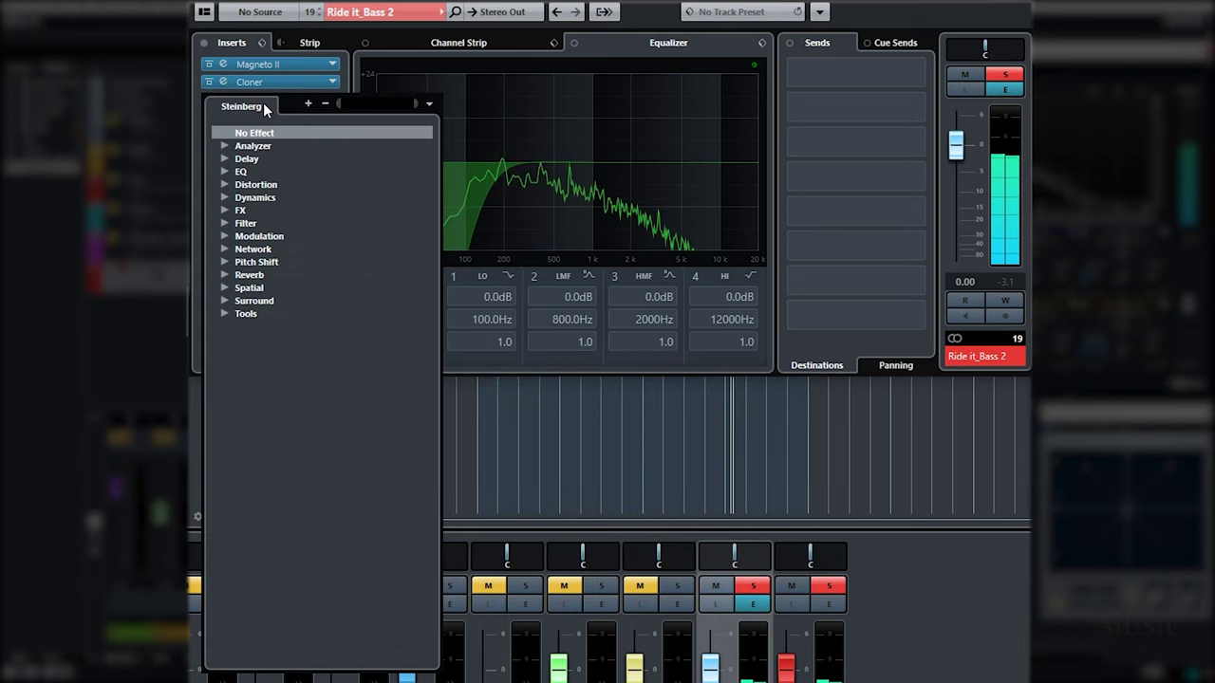
type("limi")
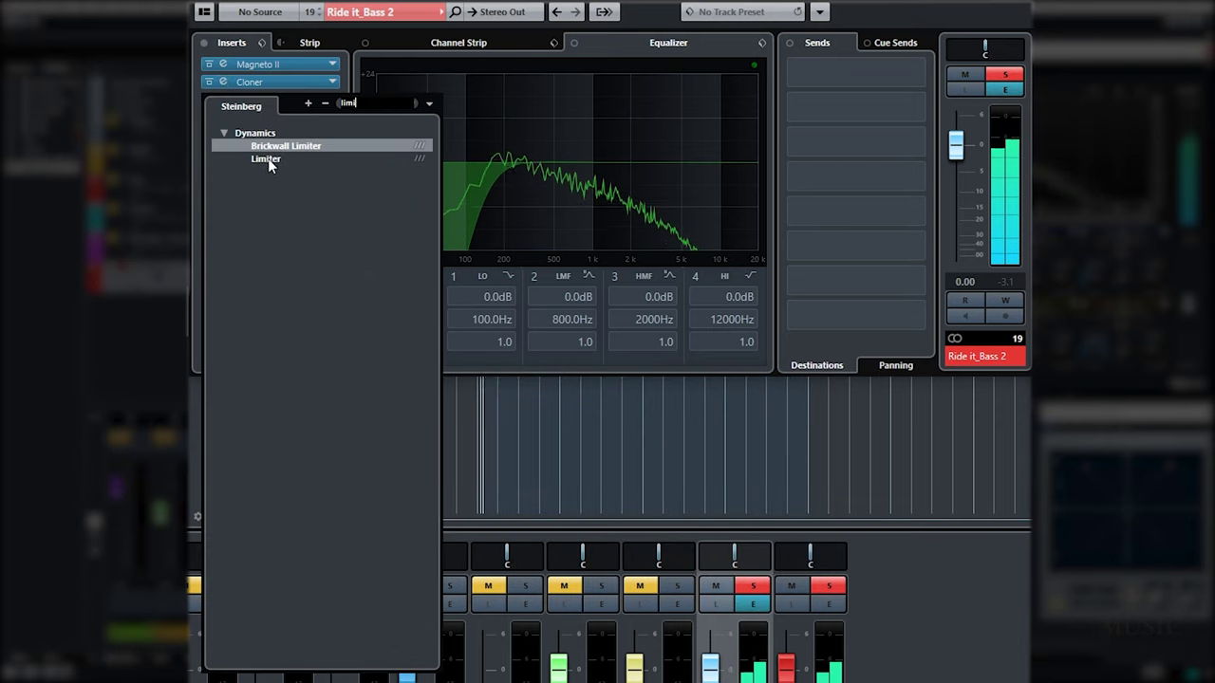
left_click(271, 146)
left_click_drag(611, 536, 613, 602)
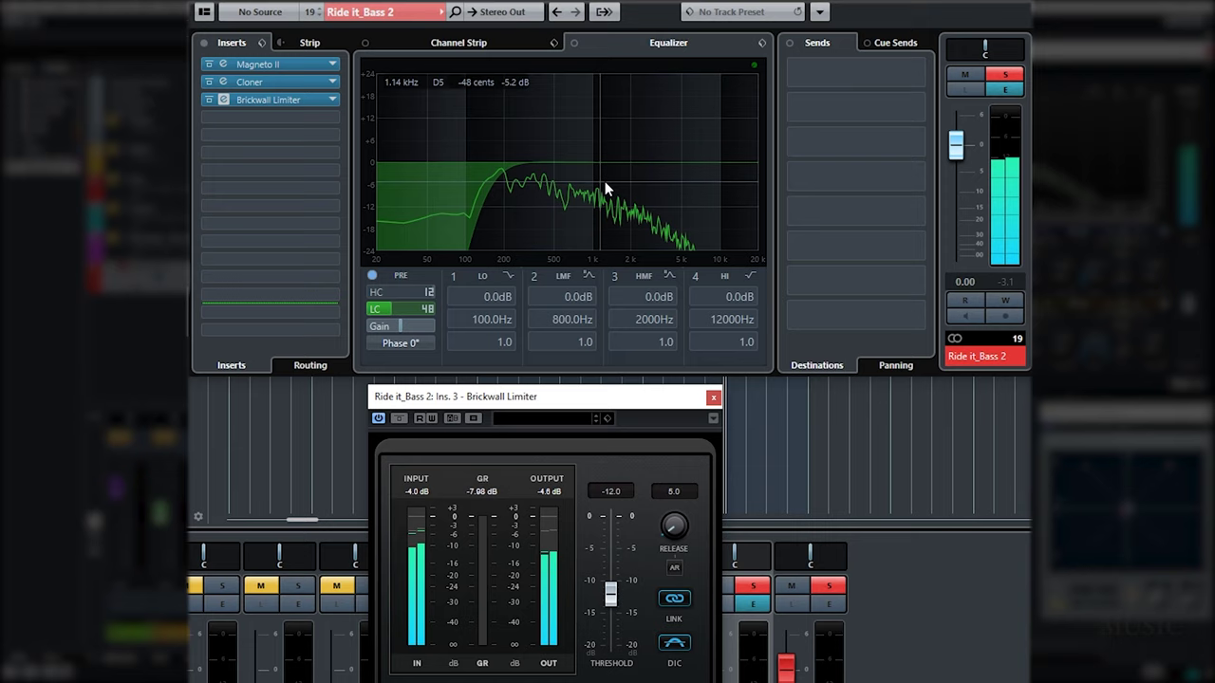
left_click_drag(591, 162, 603, 148)
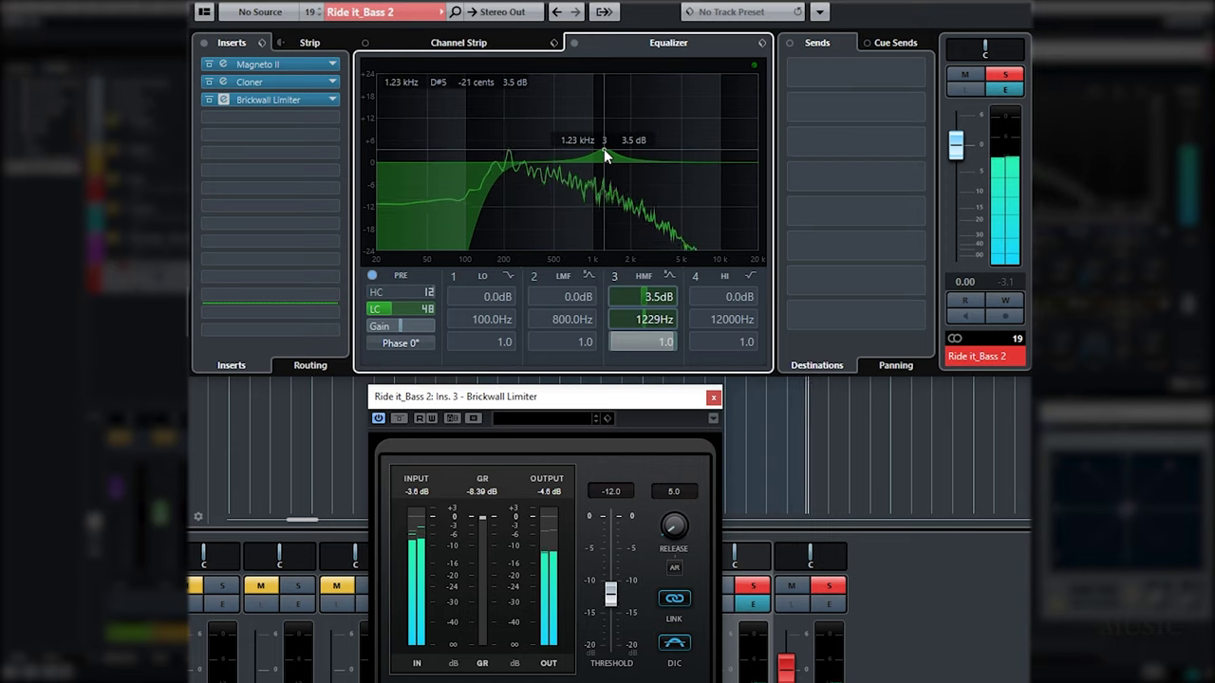
left_click(712, 397)
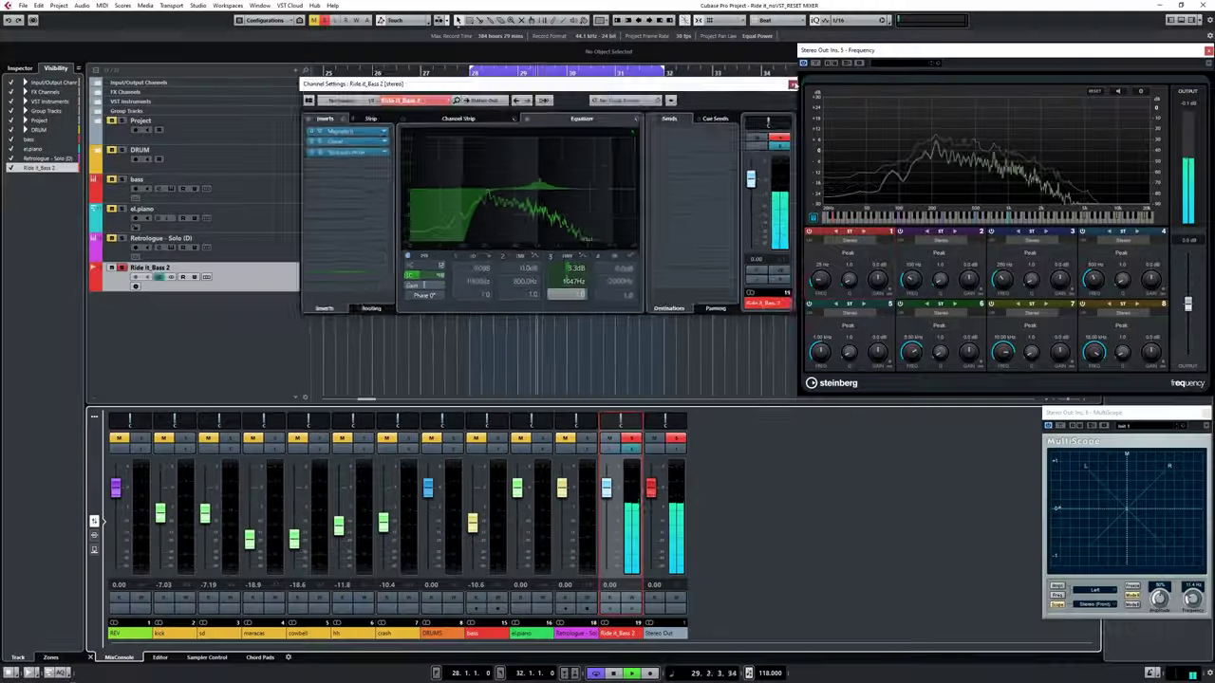
key("Escape")
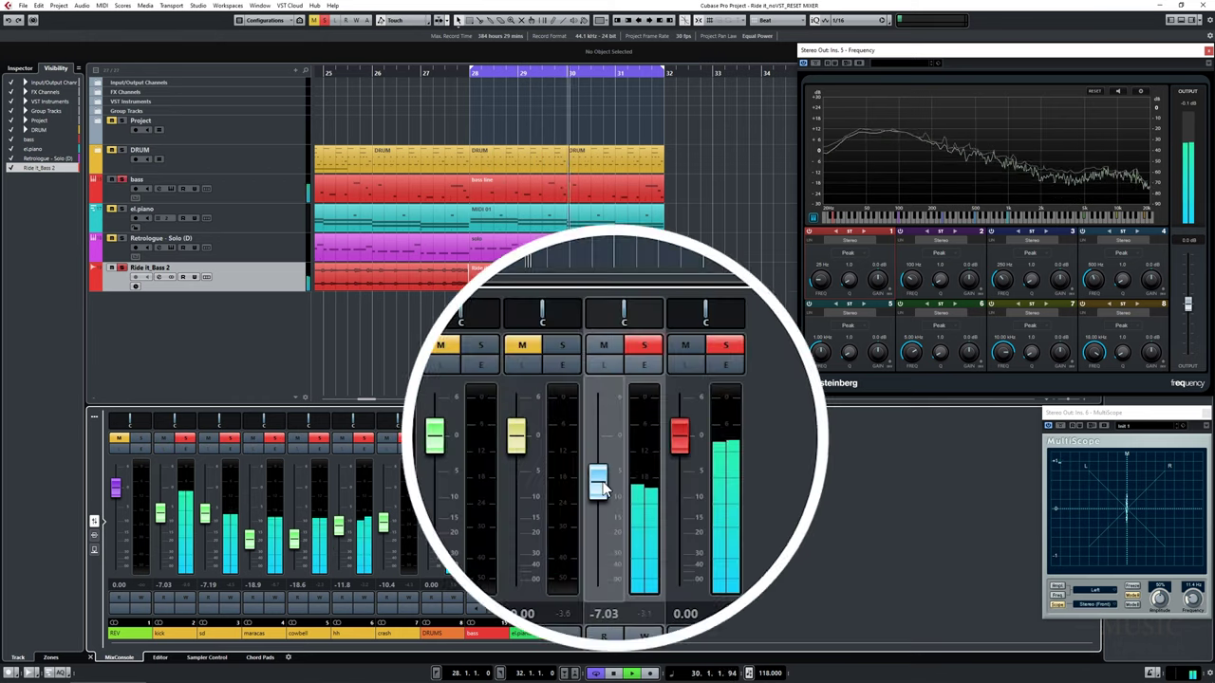
Step: Pull the Ride it_Bass 2 fader down, then back up to about -21.5 dB
left_click_drag(607, 514, 604, 637)
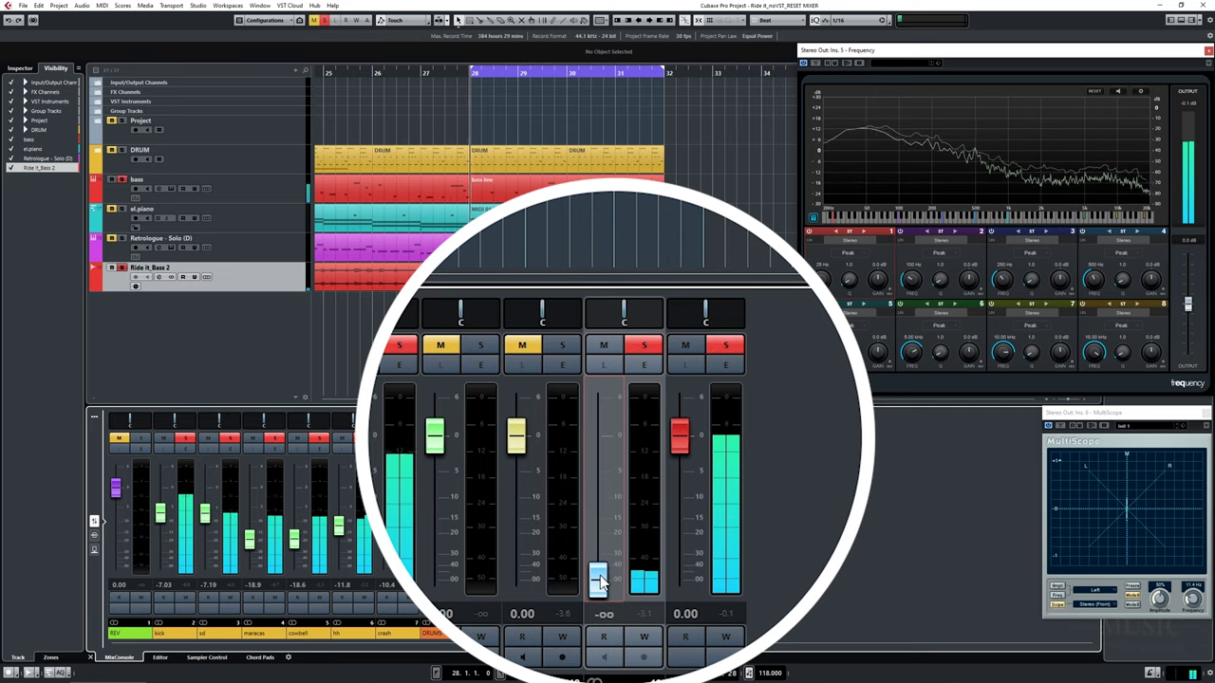
left_click_drag(598, 576, 626, 494)
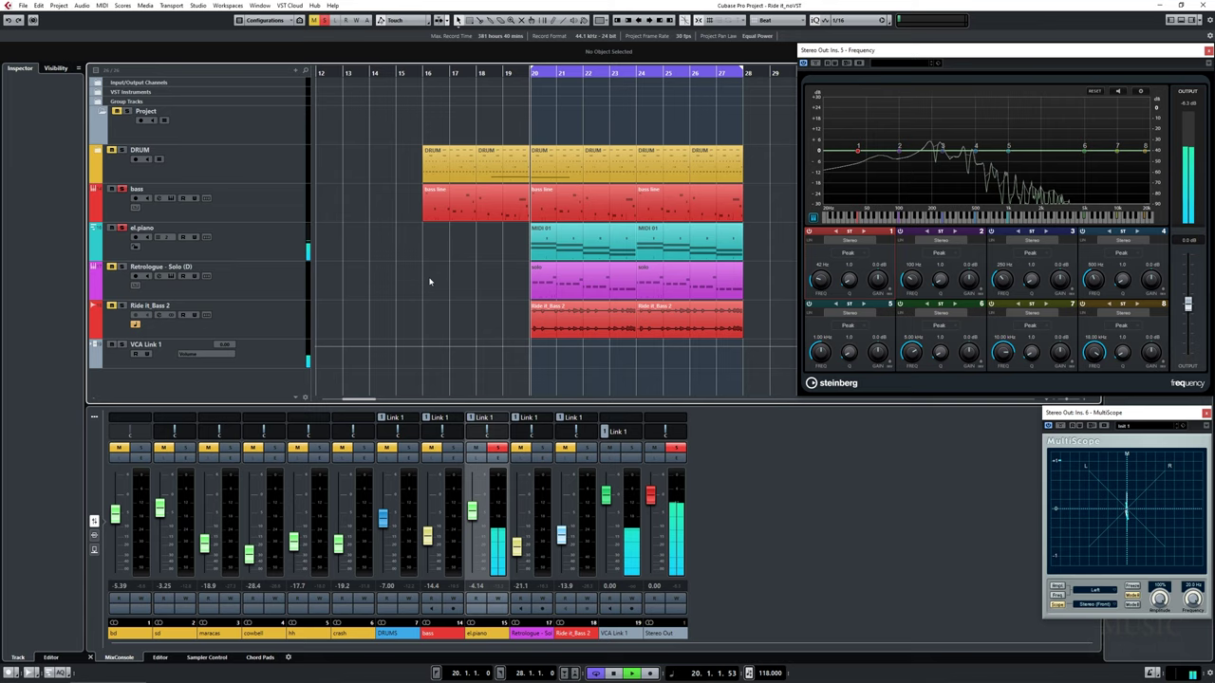
Step: Turn on Pre and EQ bands 2 (LMF) and 3 (HMF) in the el.piano channel settings
left_click(496, 457)
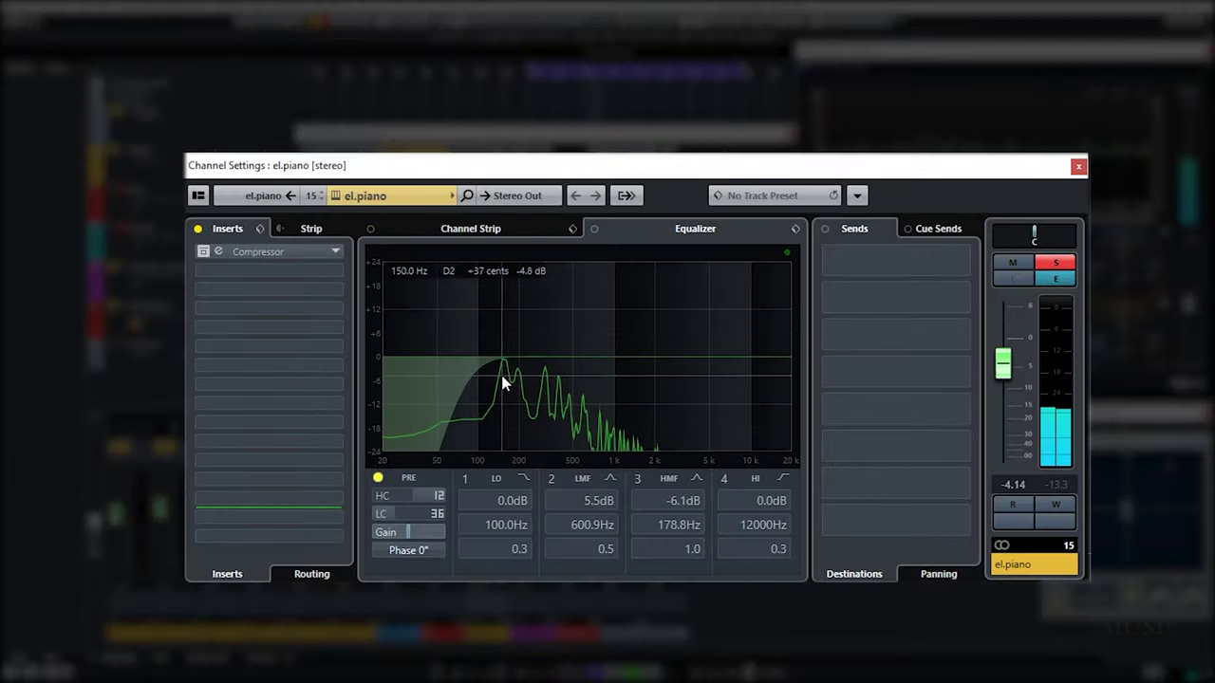
left_click(378, 478)
left_click(551, 479)
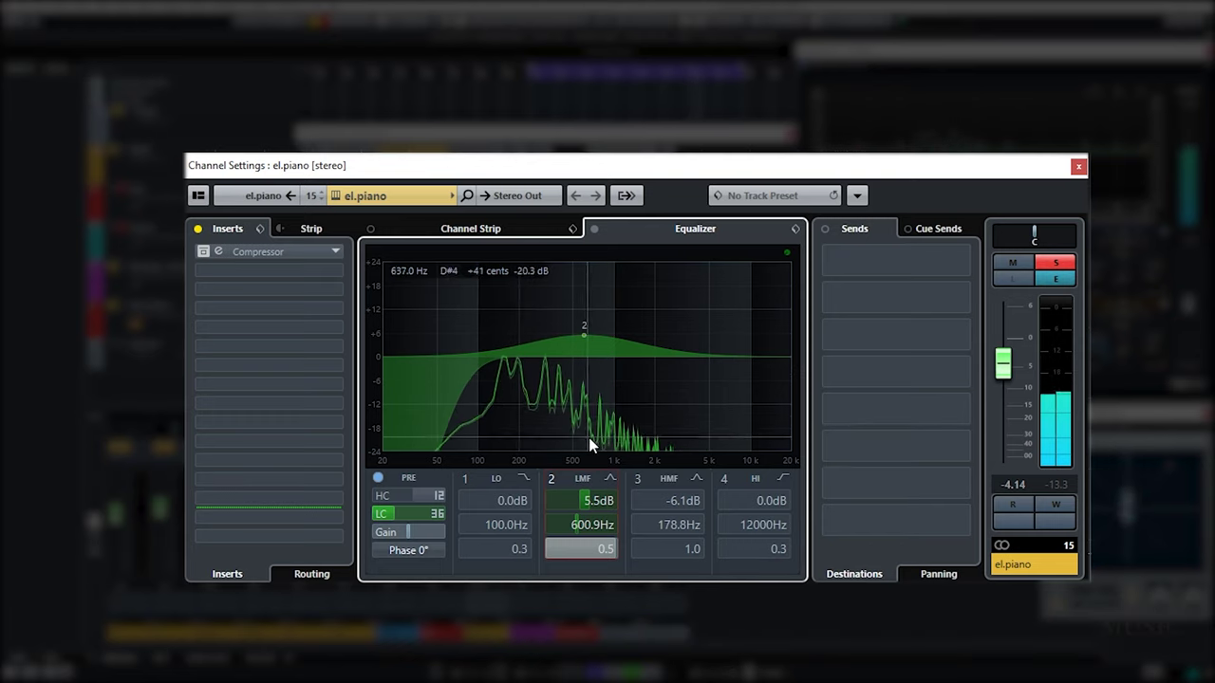
left_click(636, 477)
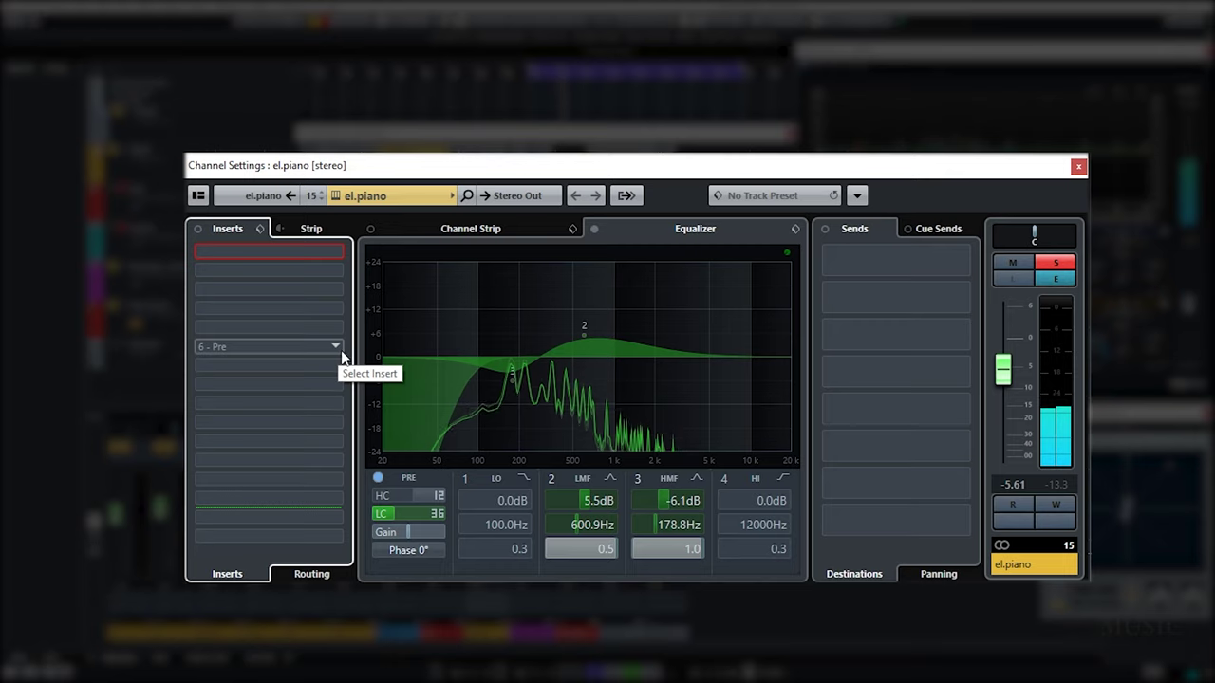
Step: Load a Compressor into the el.piano channel's first insert slot
left_click(271, 252)
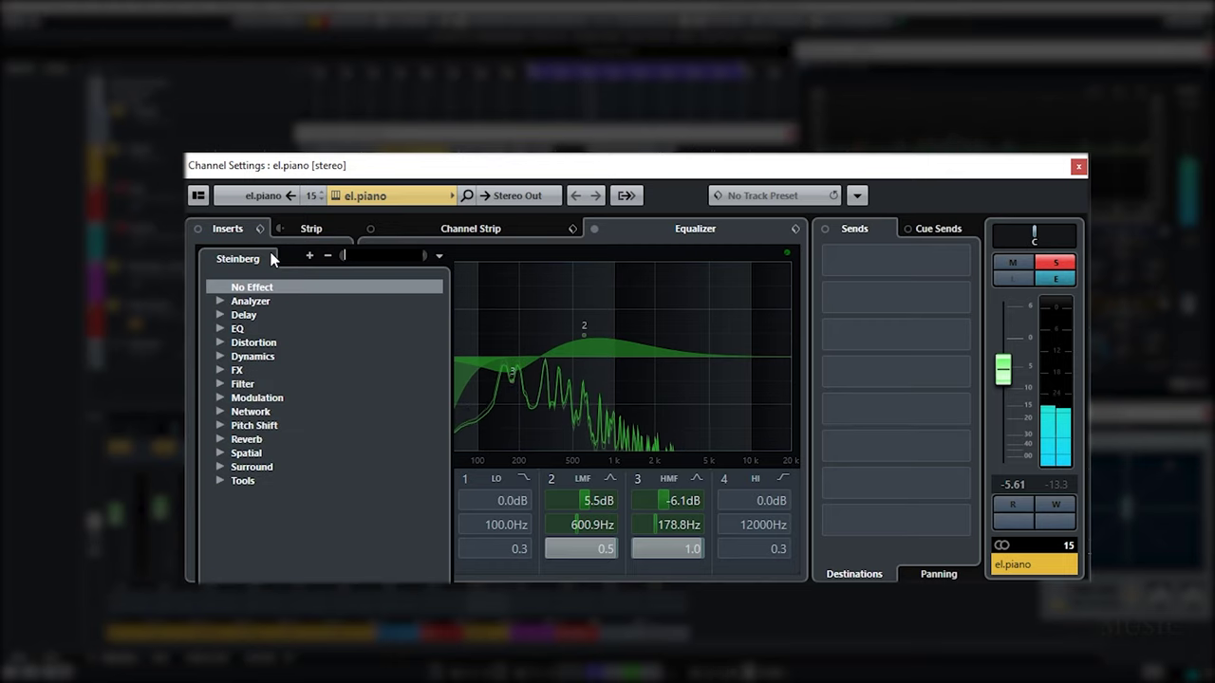
type("comp")
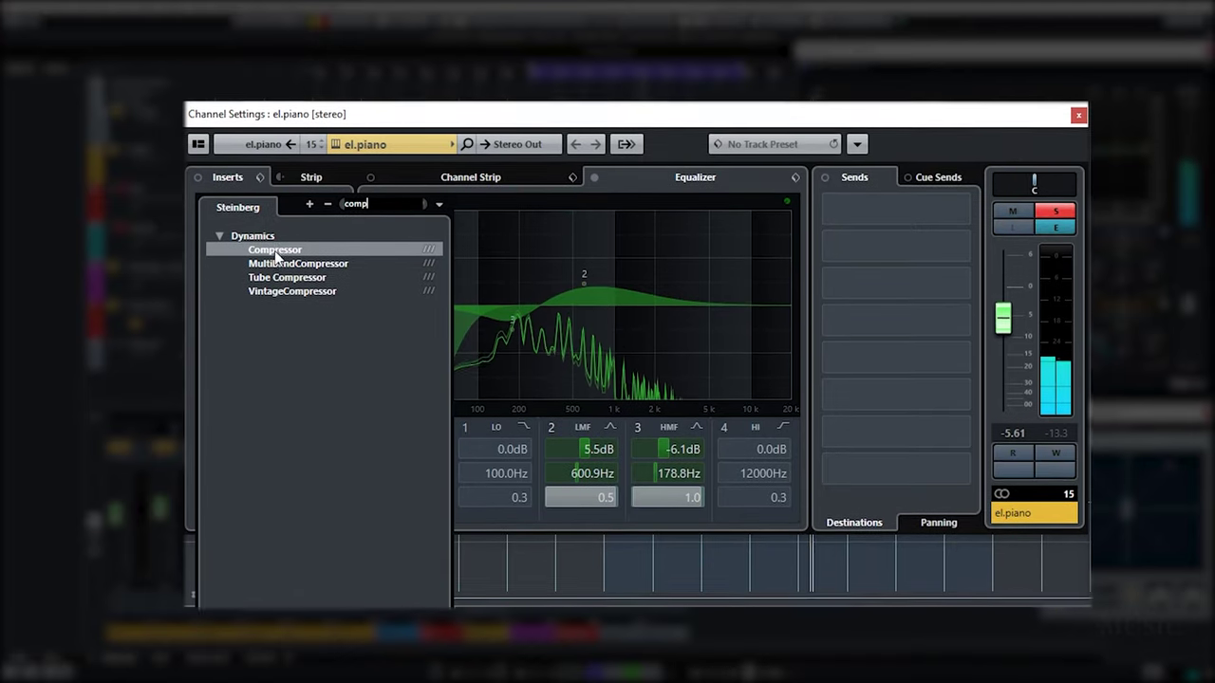
left_click(275, 250)
left_click_drag(459, 184, 590, 191)
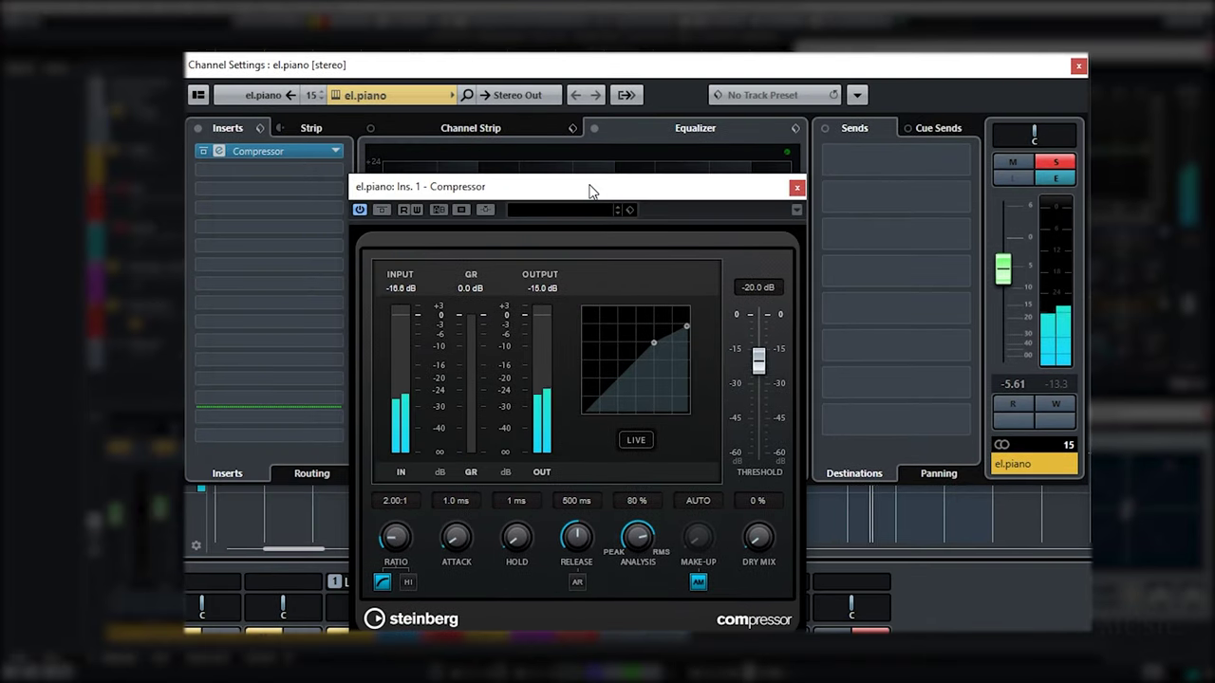
Step: Set the Compressor to auto release, 4:1 ratio, 5 ms attack and about −39.4 dB threshold
left_click(577, 583)
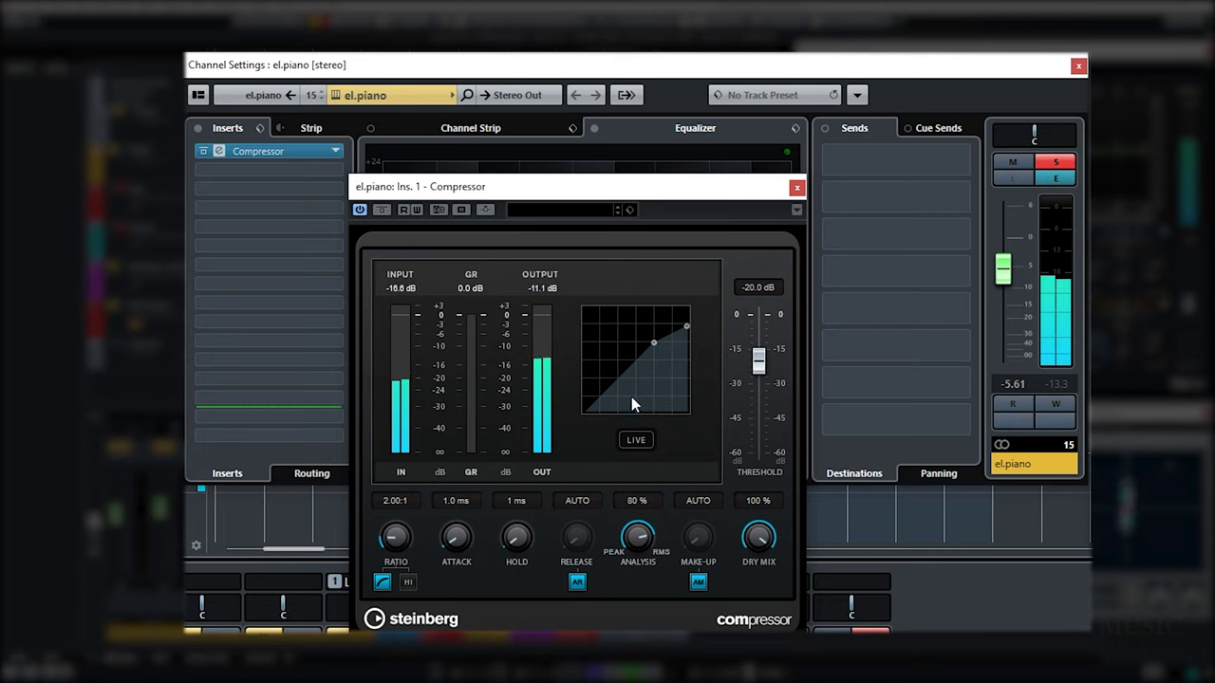
left_click(397, 497)
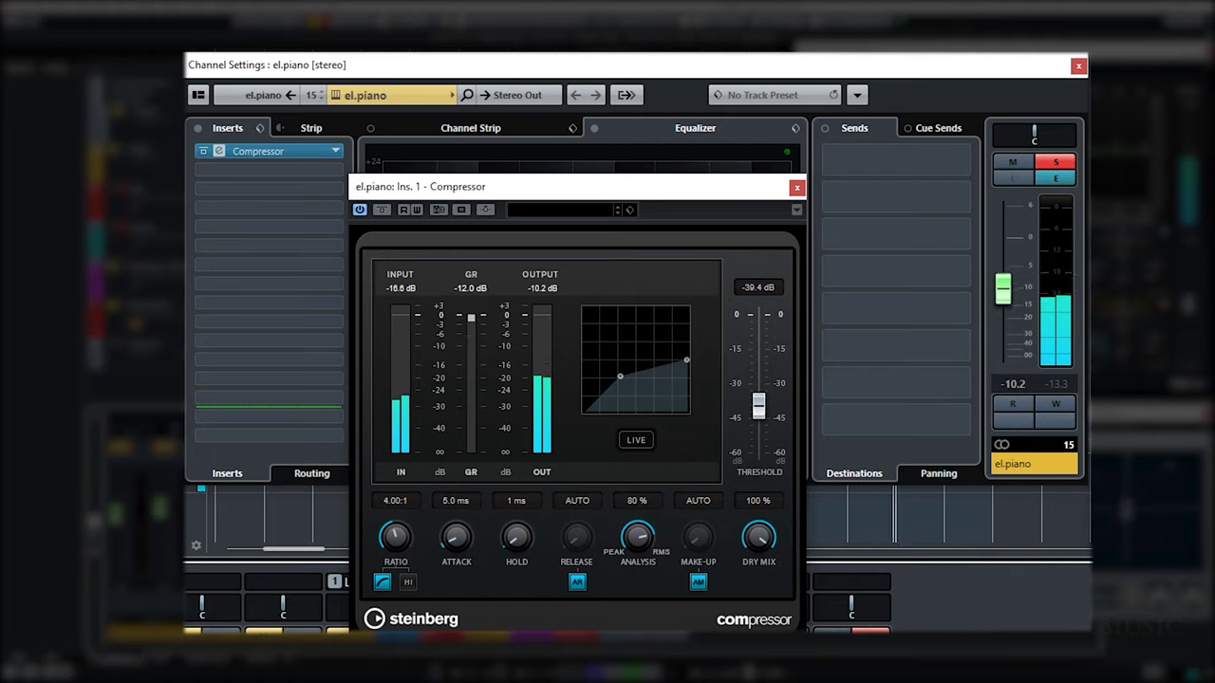
left_click(798, 188)
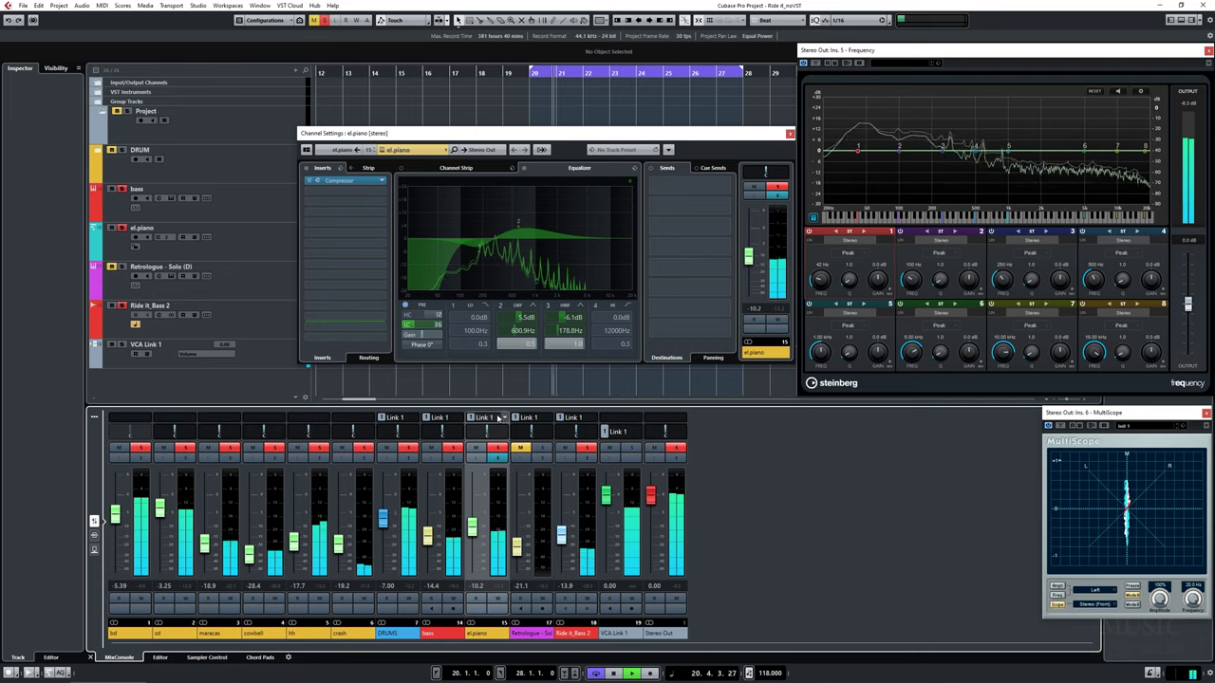
Step: Mute the crash channel and bring up the Retrologue synth channel settings
left_click(340, 448)
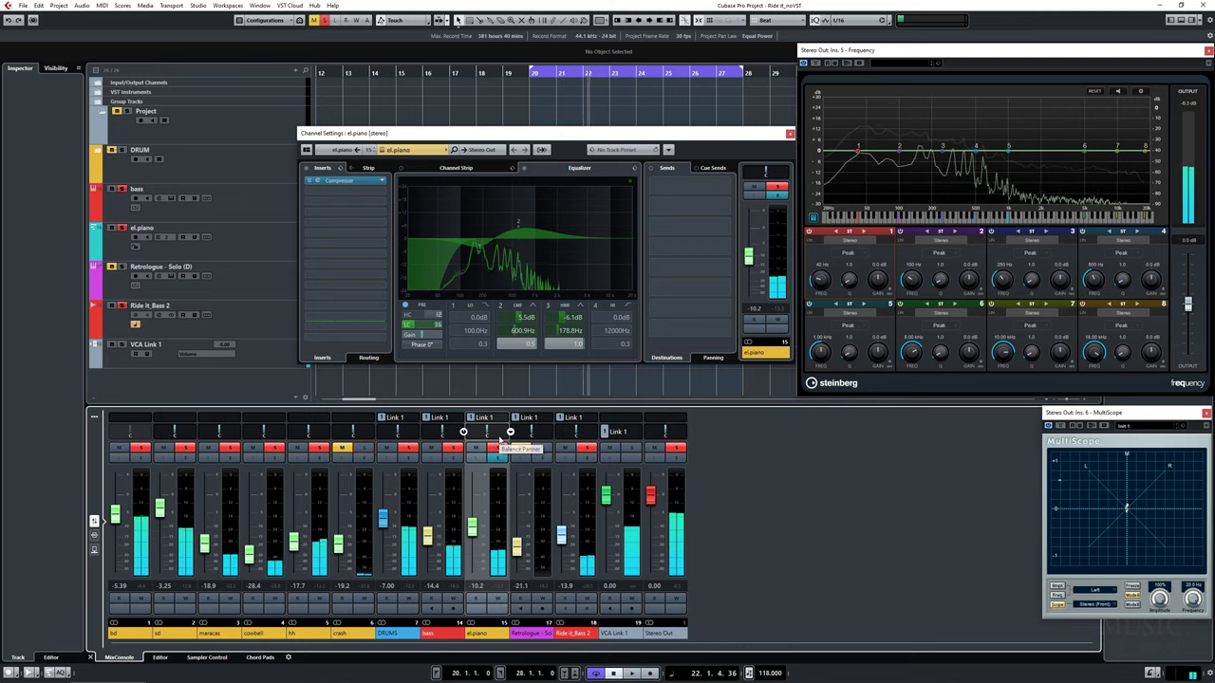
left_click(520, 448)
left_click(521, 457)
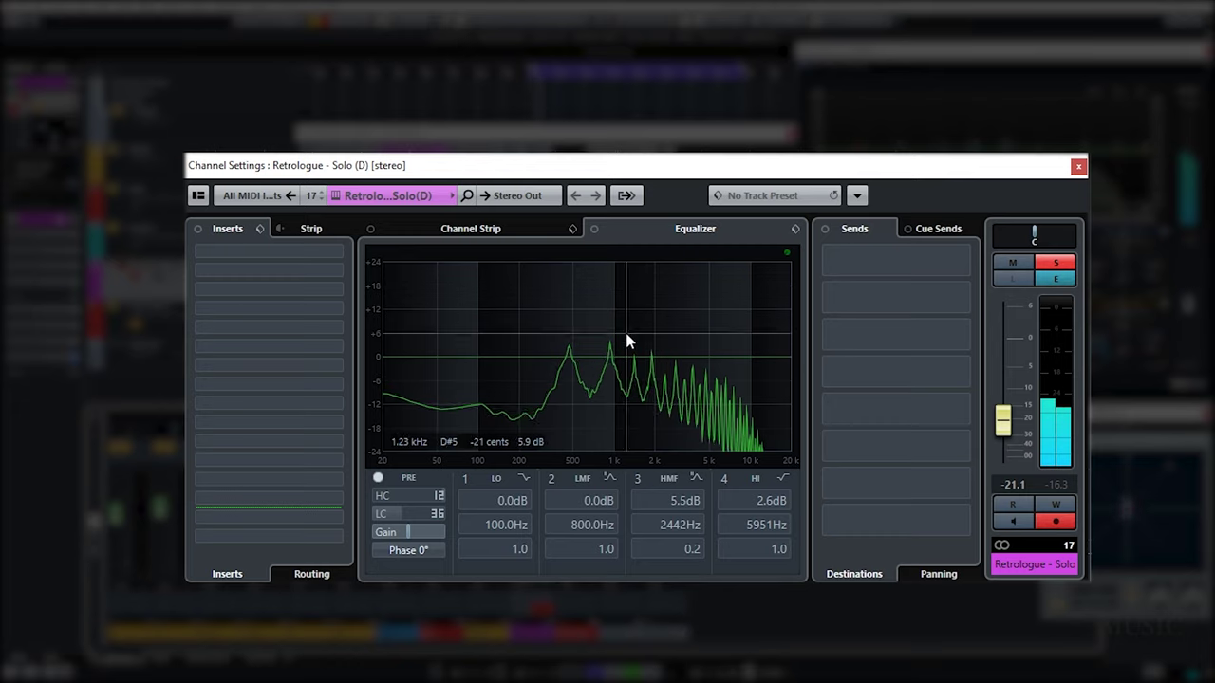
Step: Enable Retrologue's 300 Hz low cut and set EQ band 3 to 2600 Hz
mouse_move(427, 511)
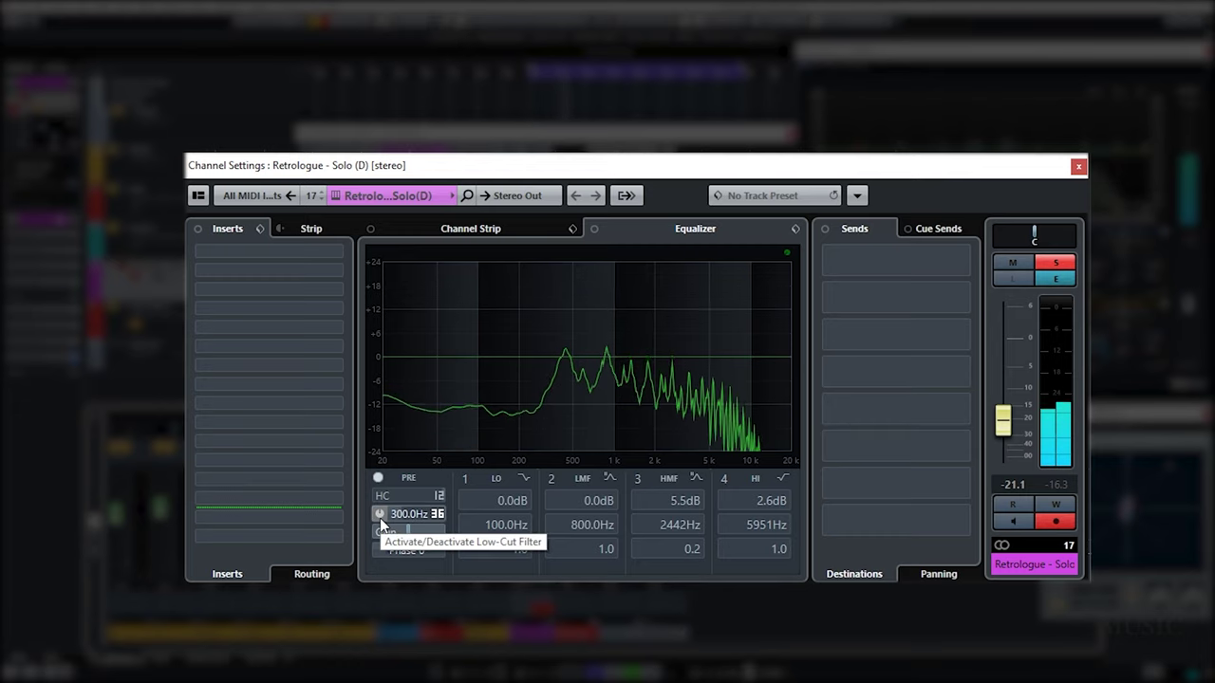
left_click(379, 516)
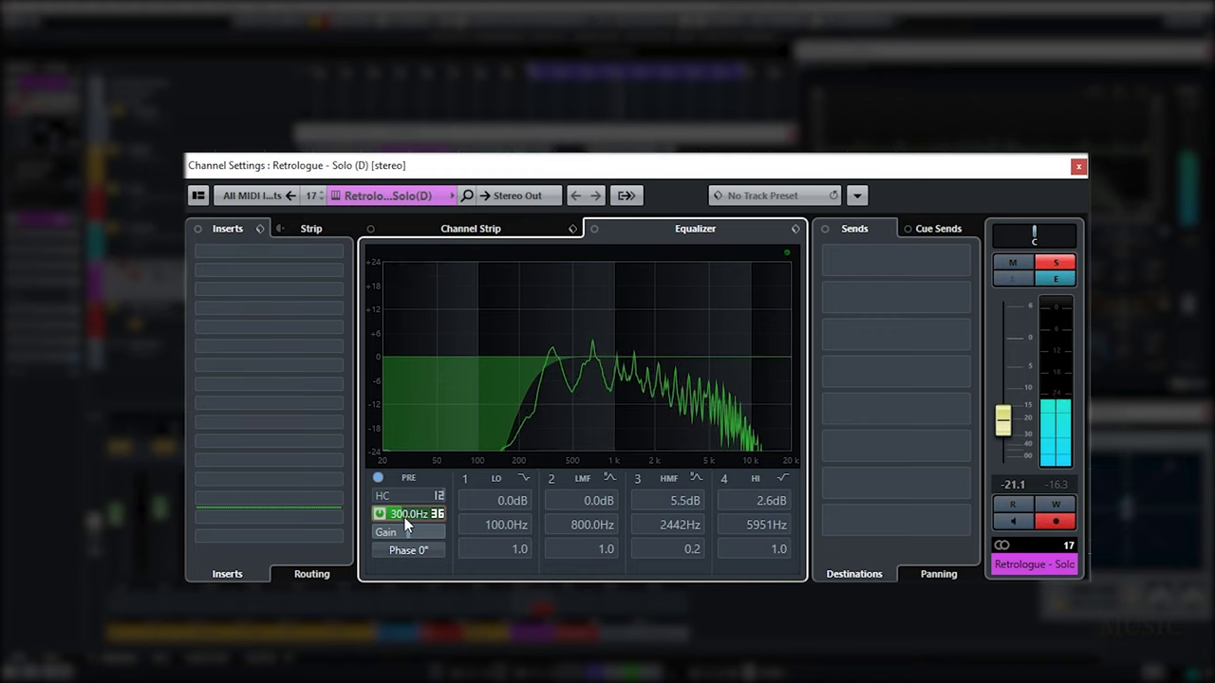
left_click(637, 478)
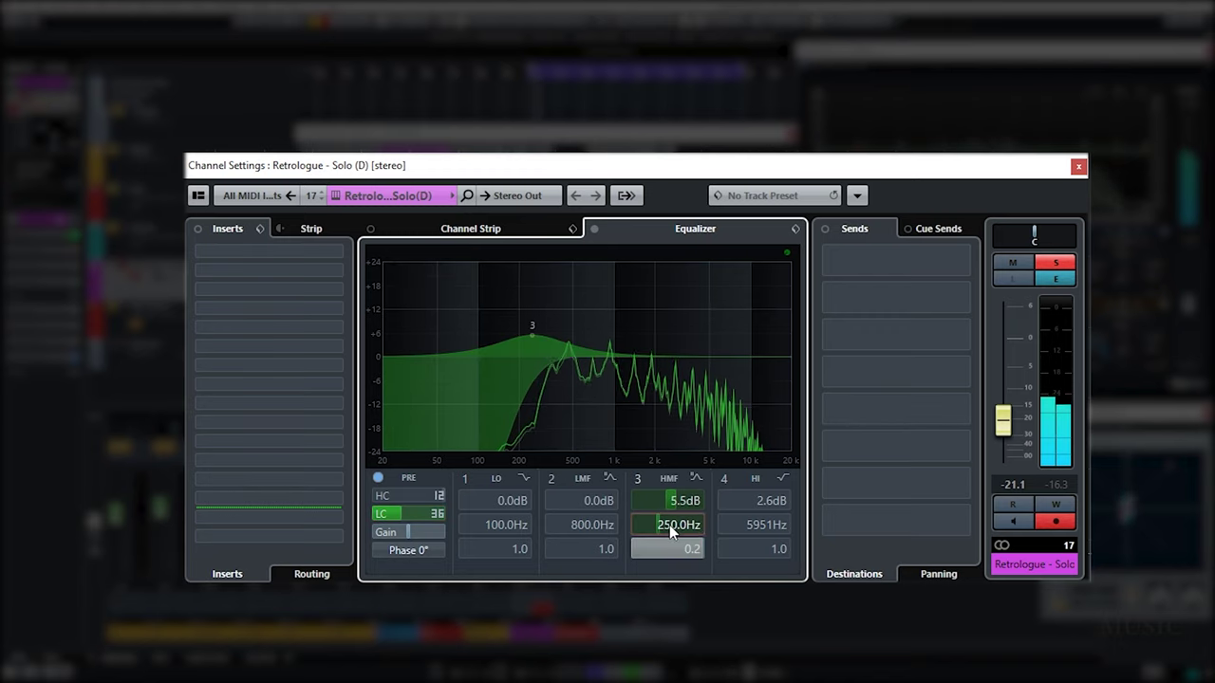
double_click(667, 525)
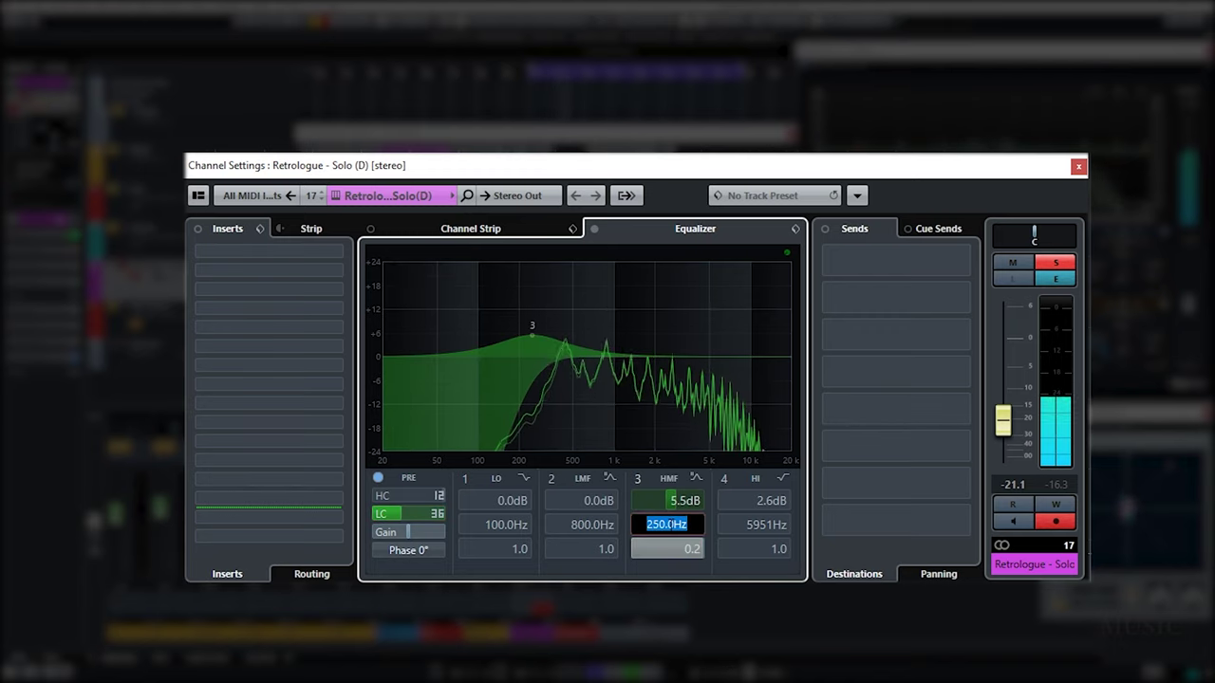
type("2500")
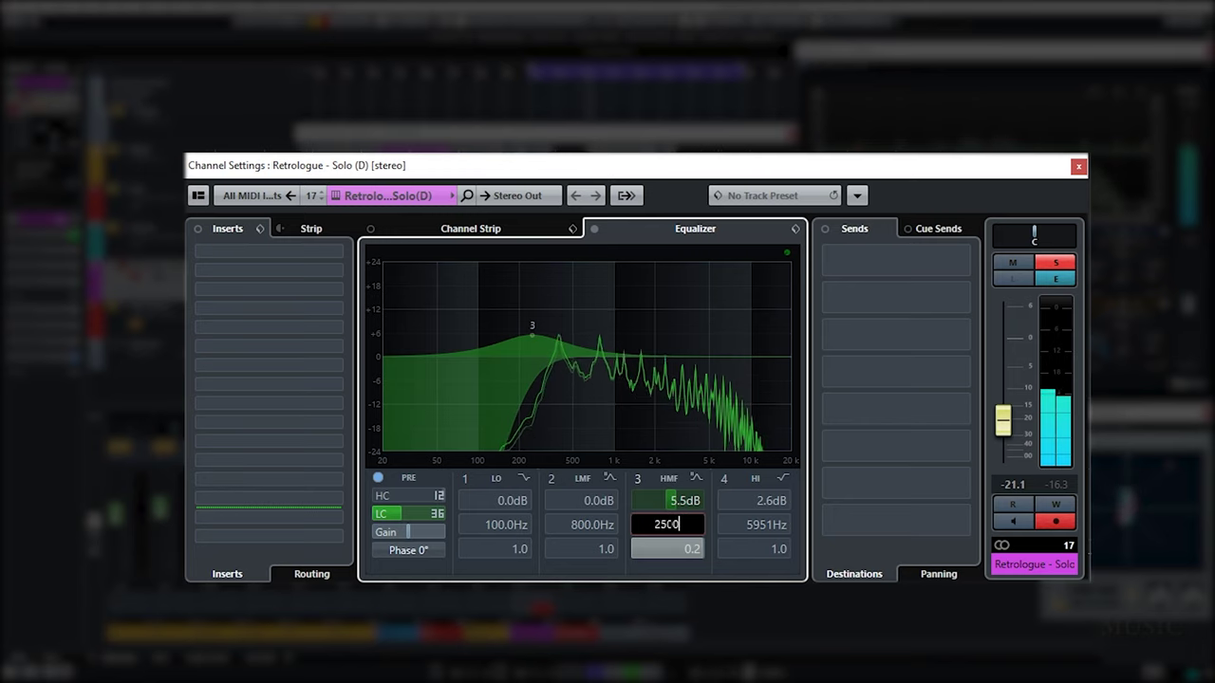
key("Return")
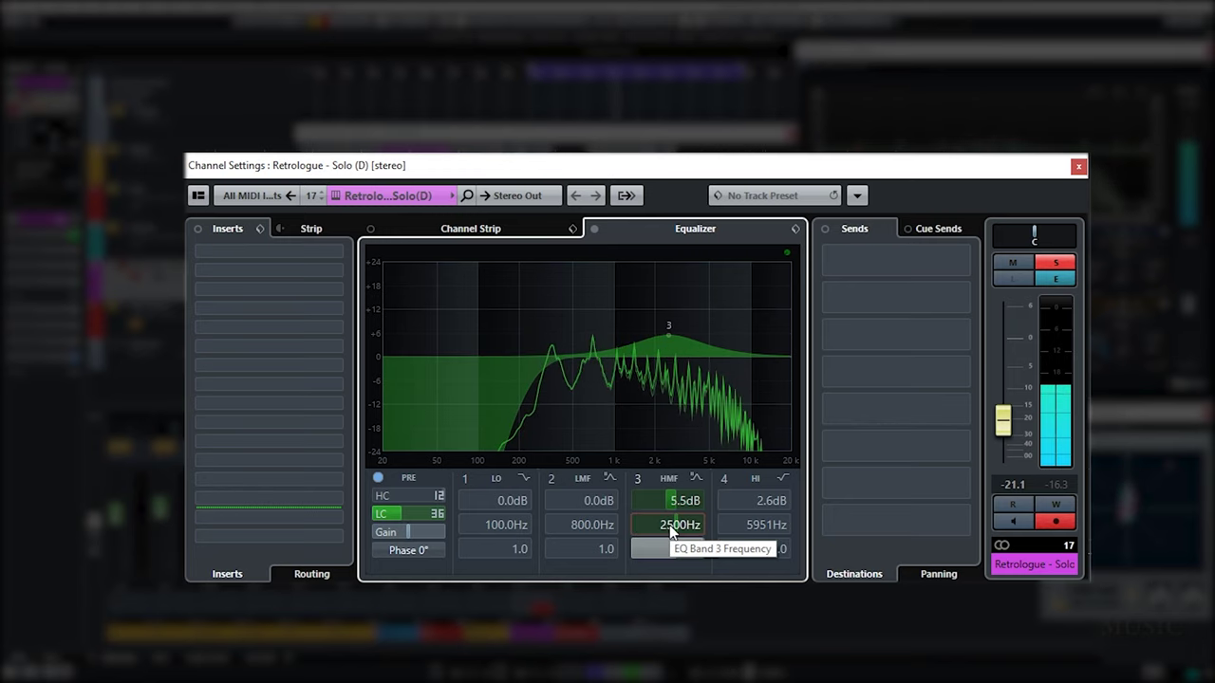
key("Up")
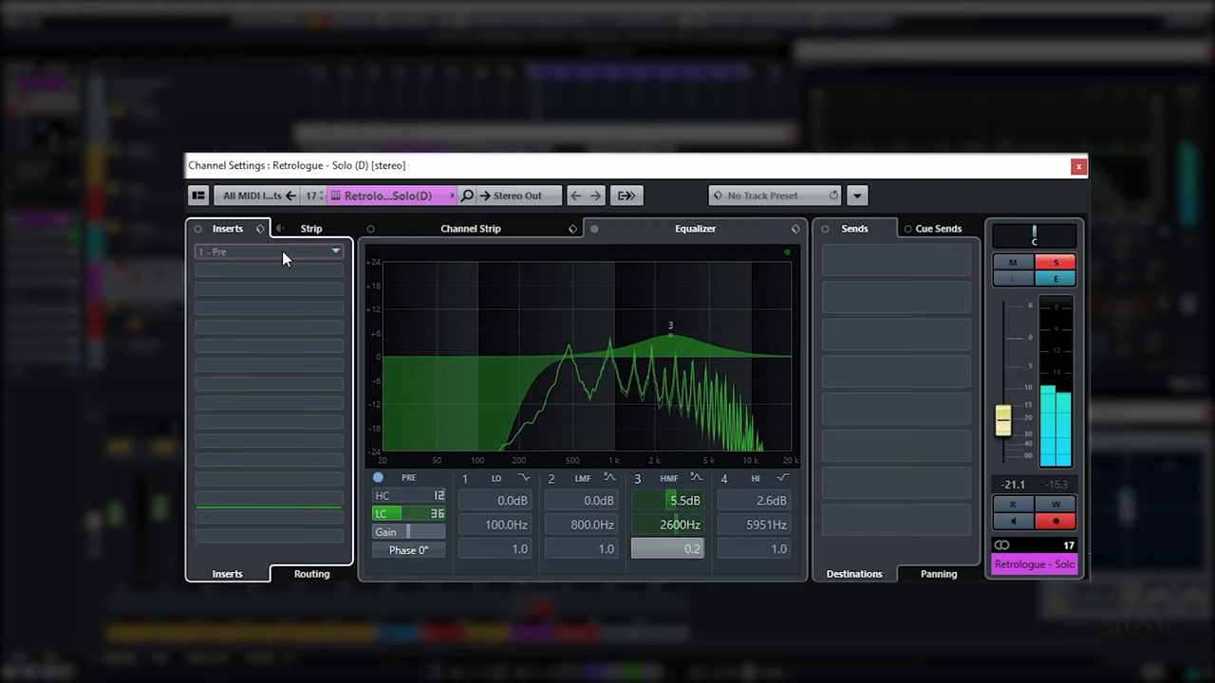
Step: Insert a VintageCompressor in the Retrologue channel's first insert slot
left_click(285, 252)
type("comp")
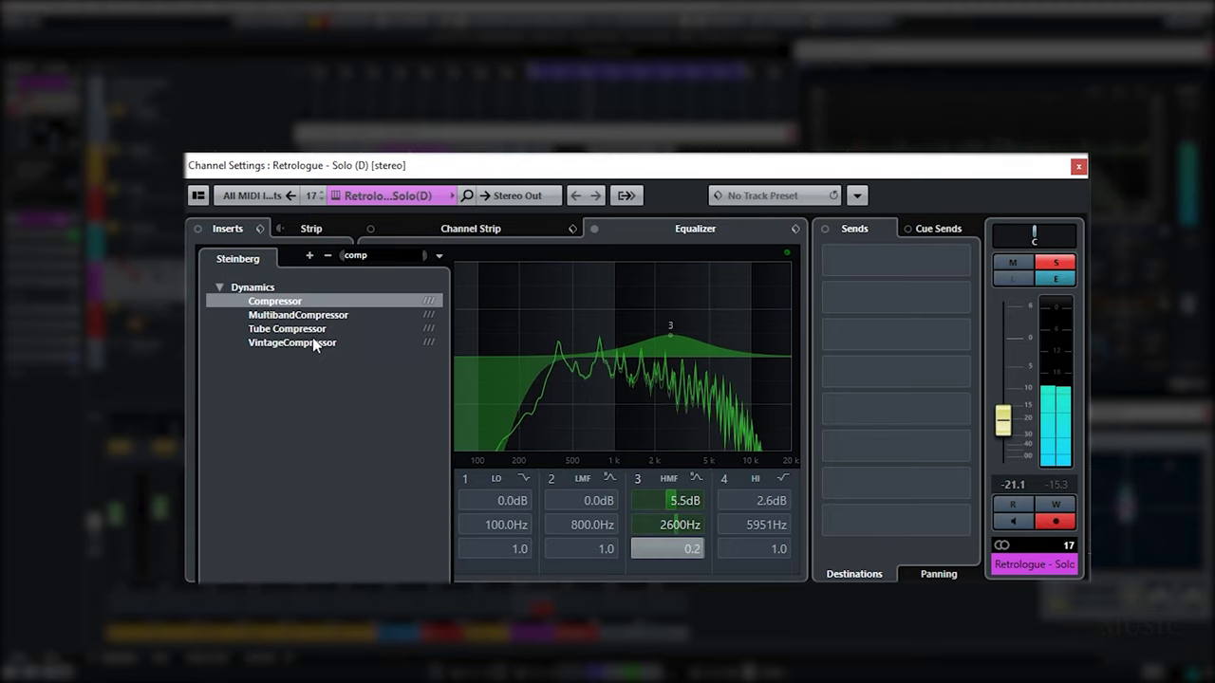
left_click(304, 343)
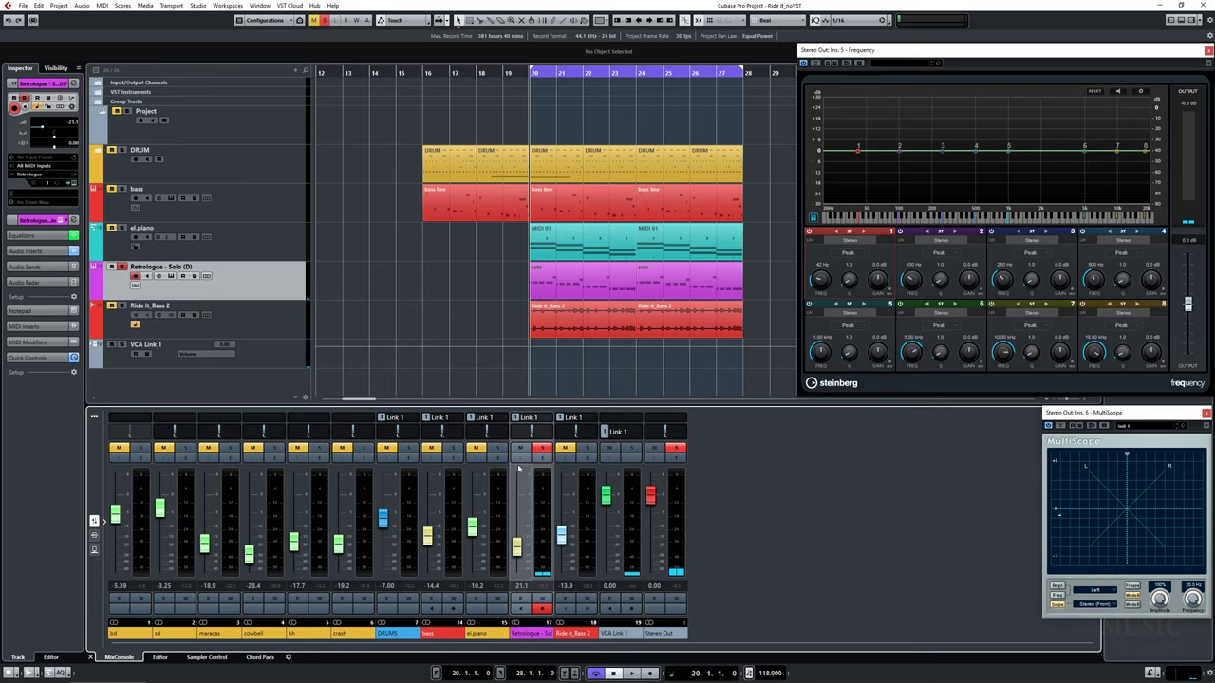
Step: Play the song soloing DRUMS, Ride it_Bass 2 and el.piano, then clear all solos
key("space")
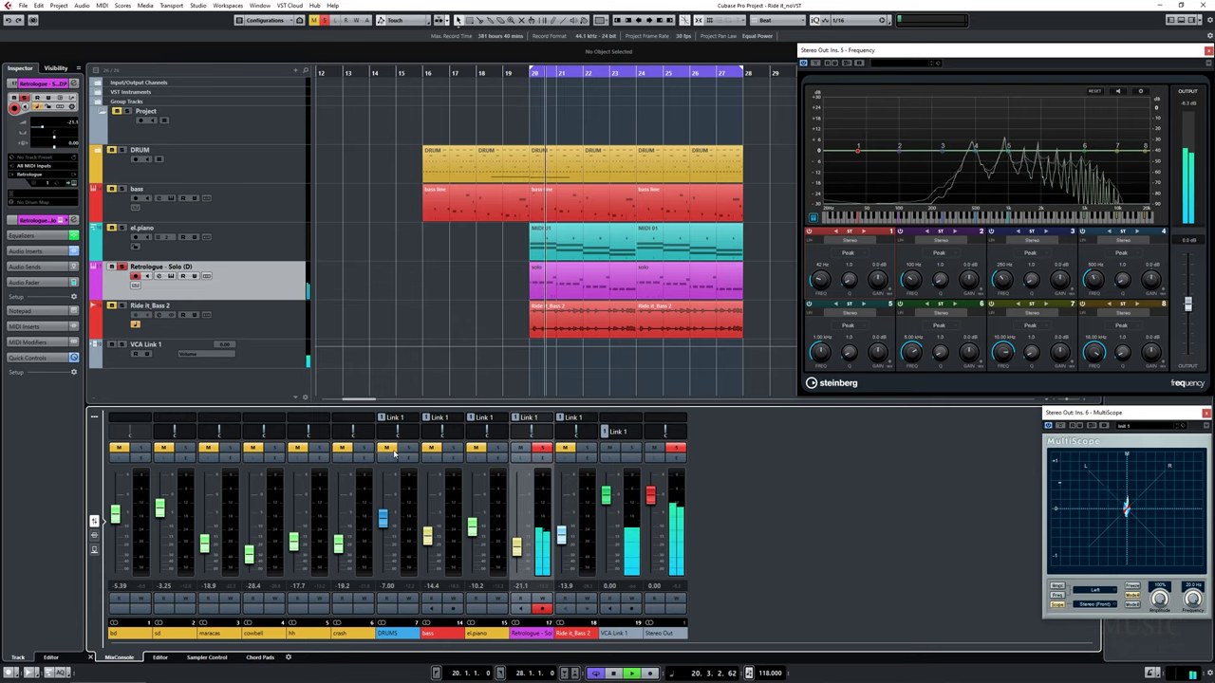
left_click(407, 448)
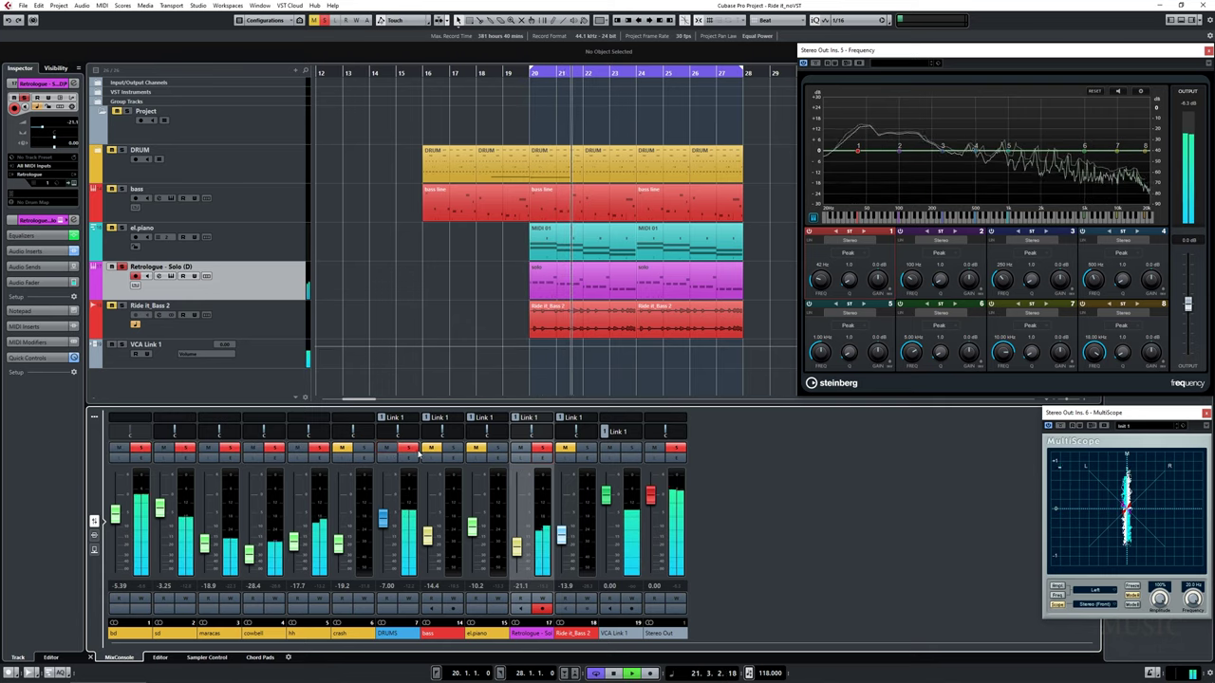
left_click(567, 450)
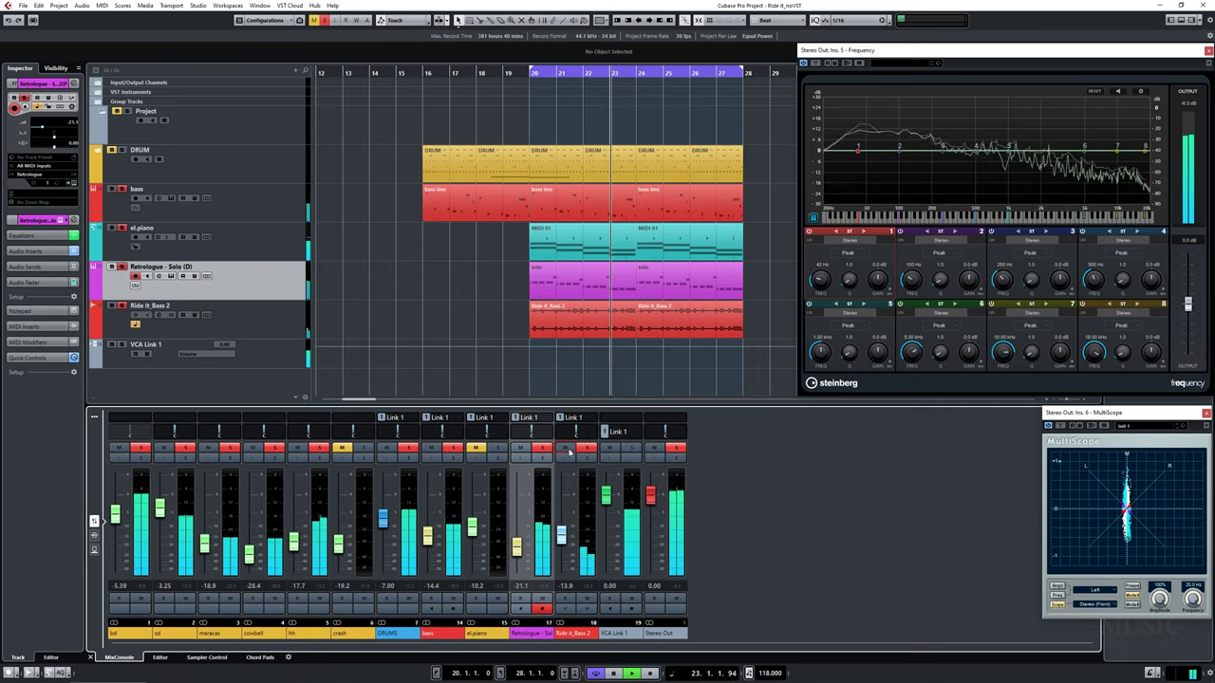
left_click(476, 450)
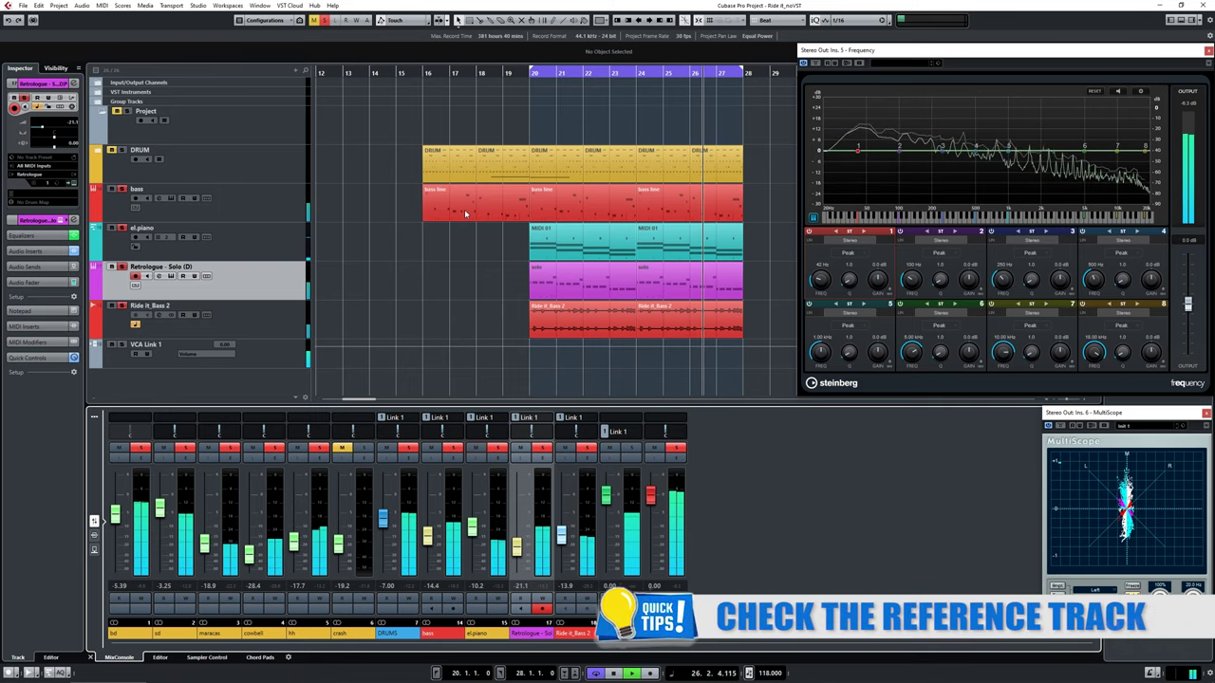
left_click(325, 22)
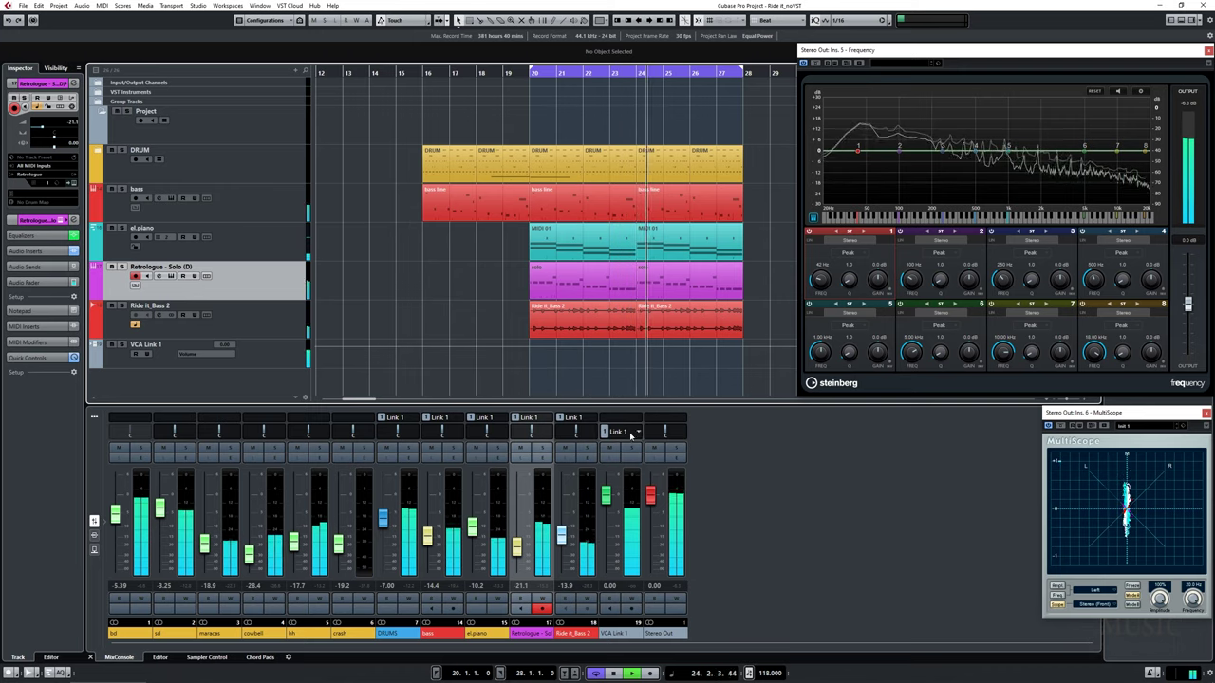
Step: Show Stereo Out's MultibandCompressor and Brickwall Limiter windows side by side
left_click(676, 459)
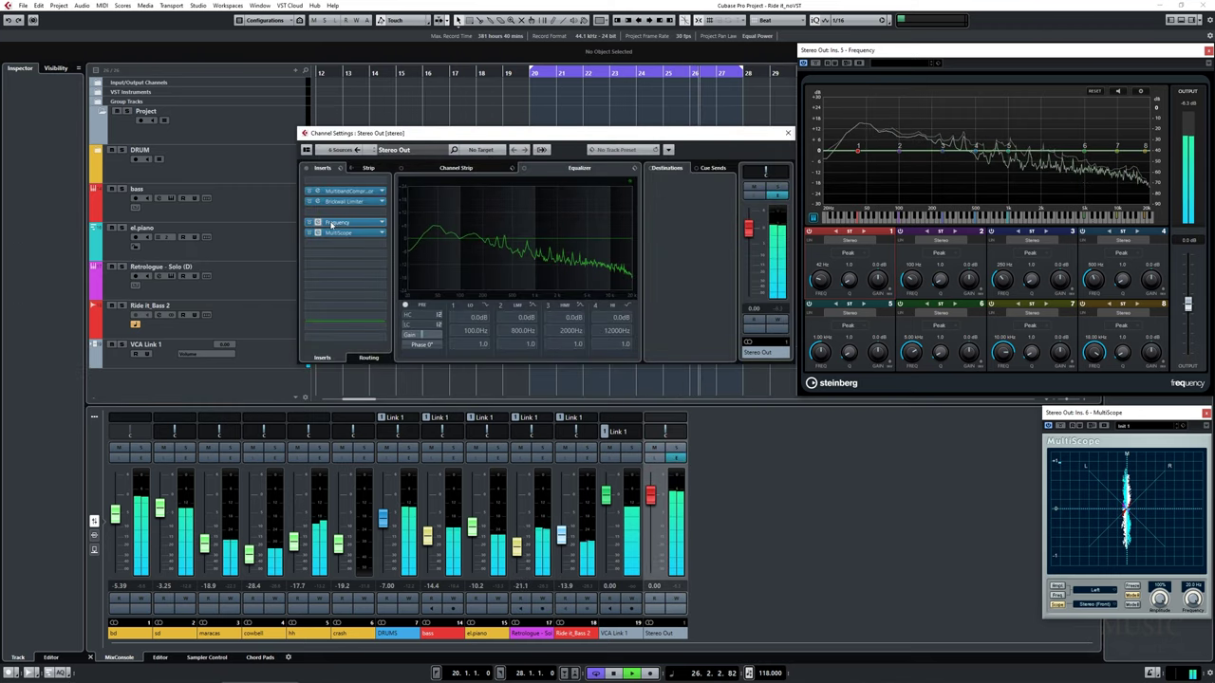
left_click(313, 192)
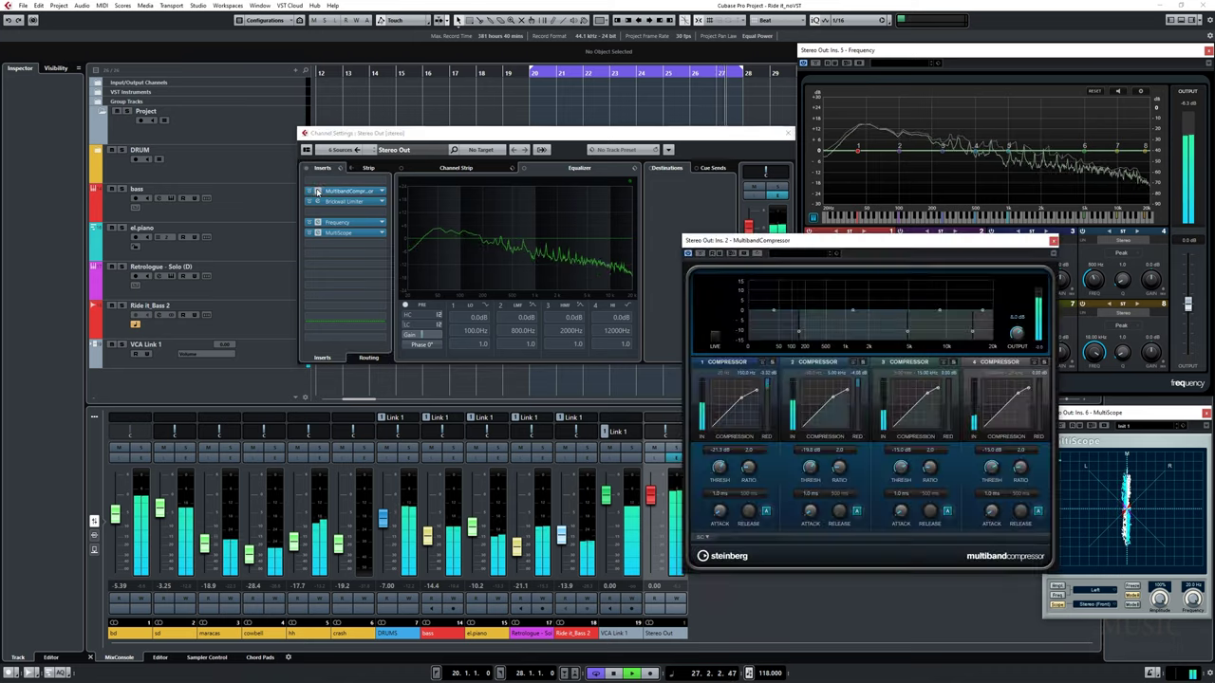
left_click_drag(788, 243, 513, 216)
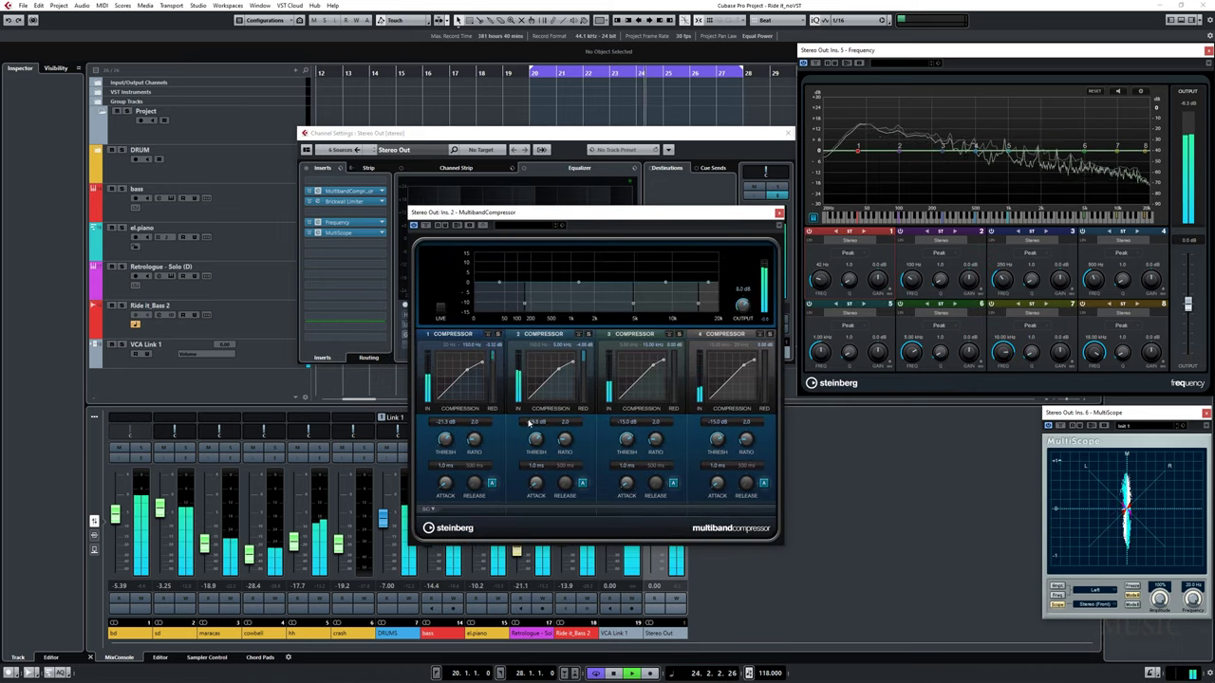
left_click(317, 201)
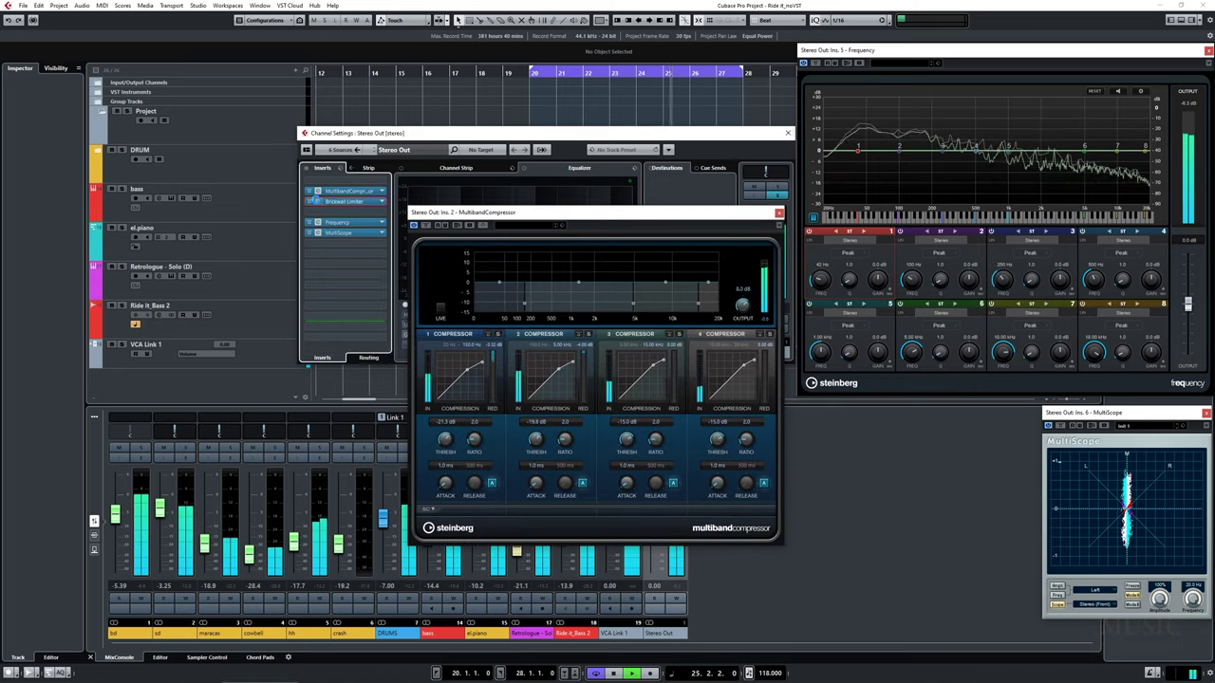
left_click_drag(518, 245, 665, 347)
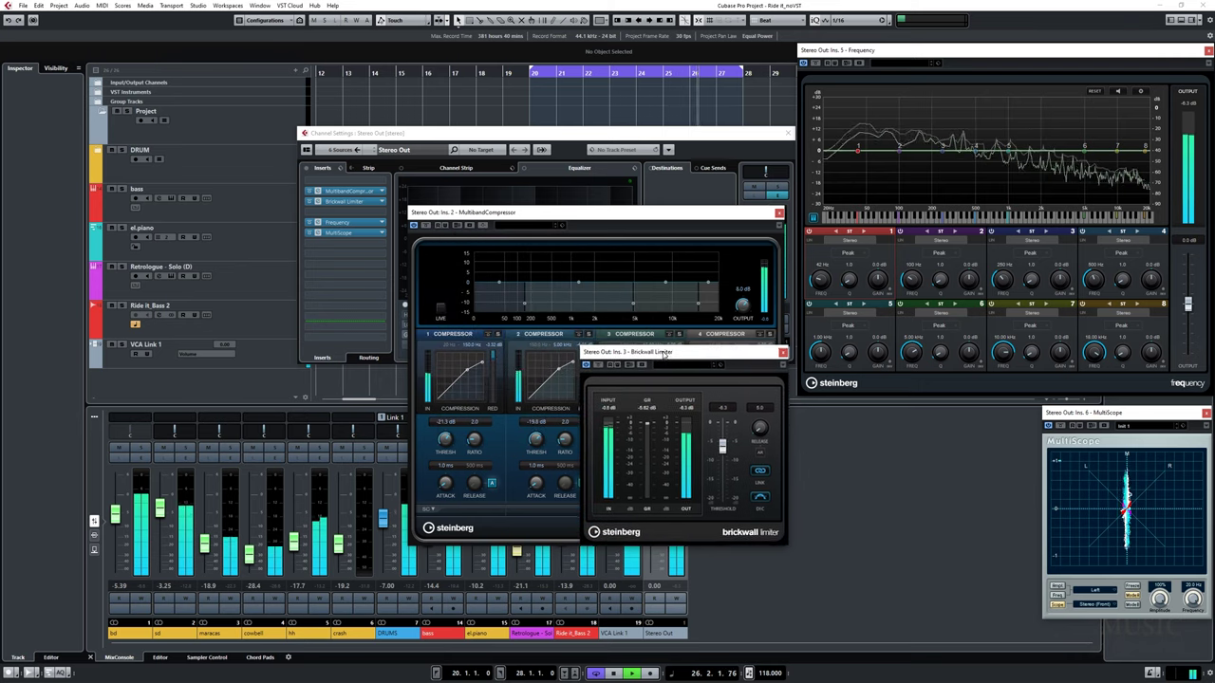